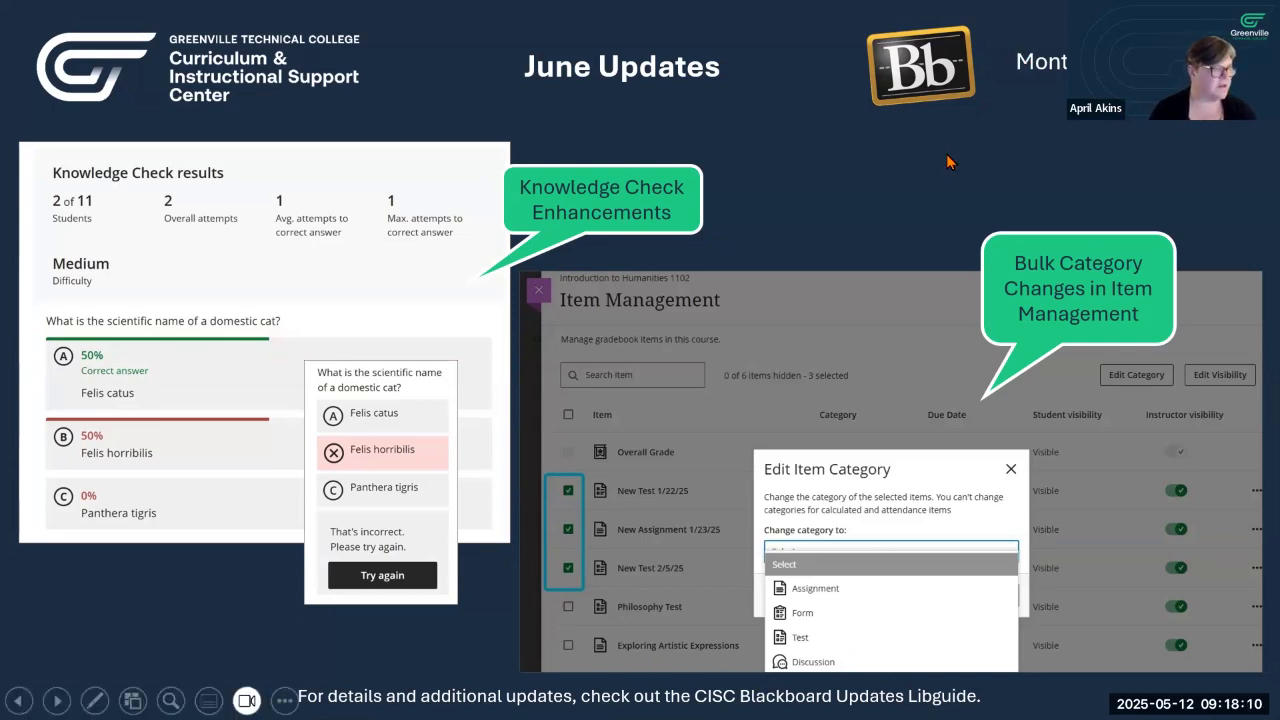
# - Switch from the slide show to Blackboard in the browser and open the AI in Education course
pyautogui.click(888, 192)
pyautogui.click(886, 194)
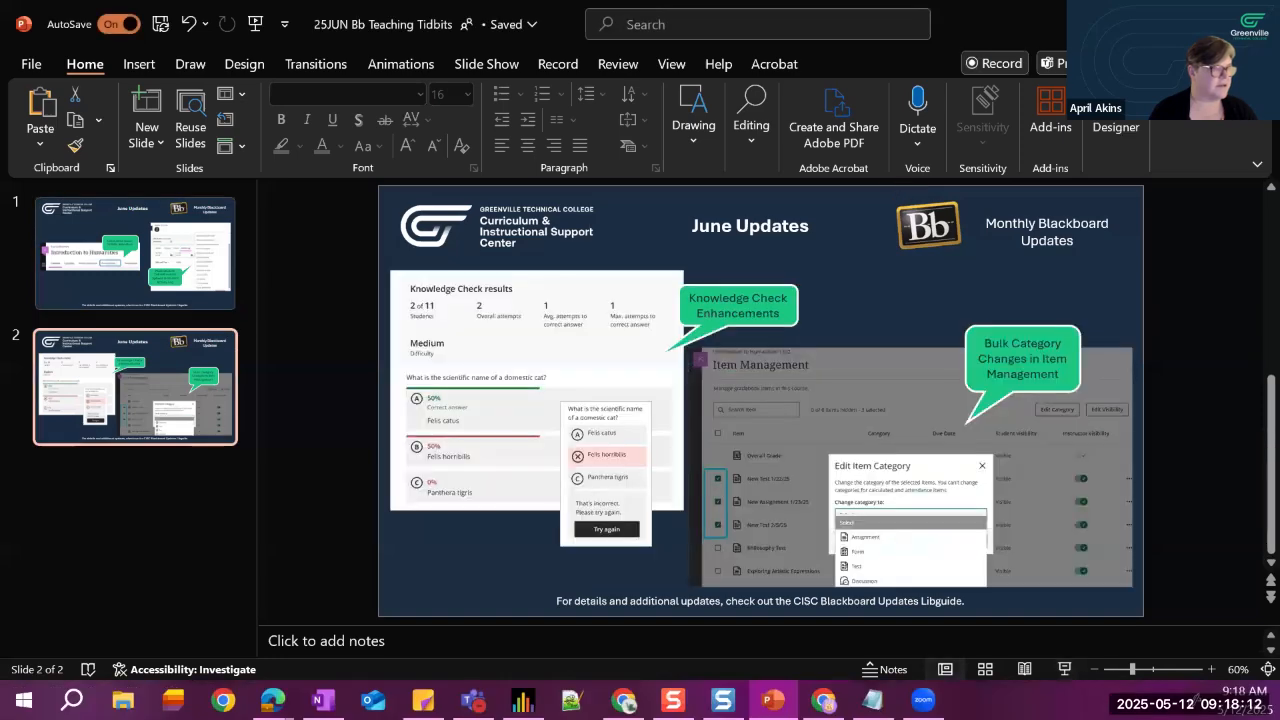
pyautogui.hotkey('alt', 'Tab')
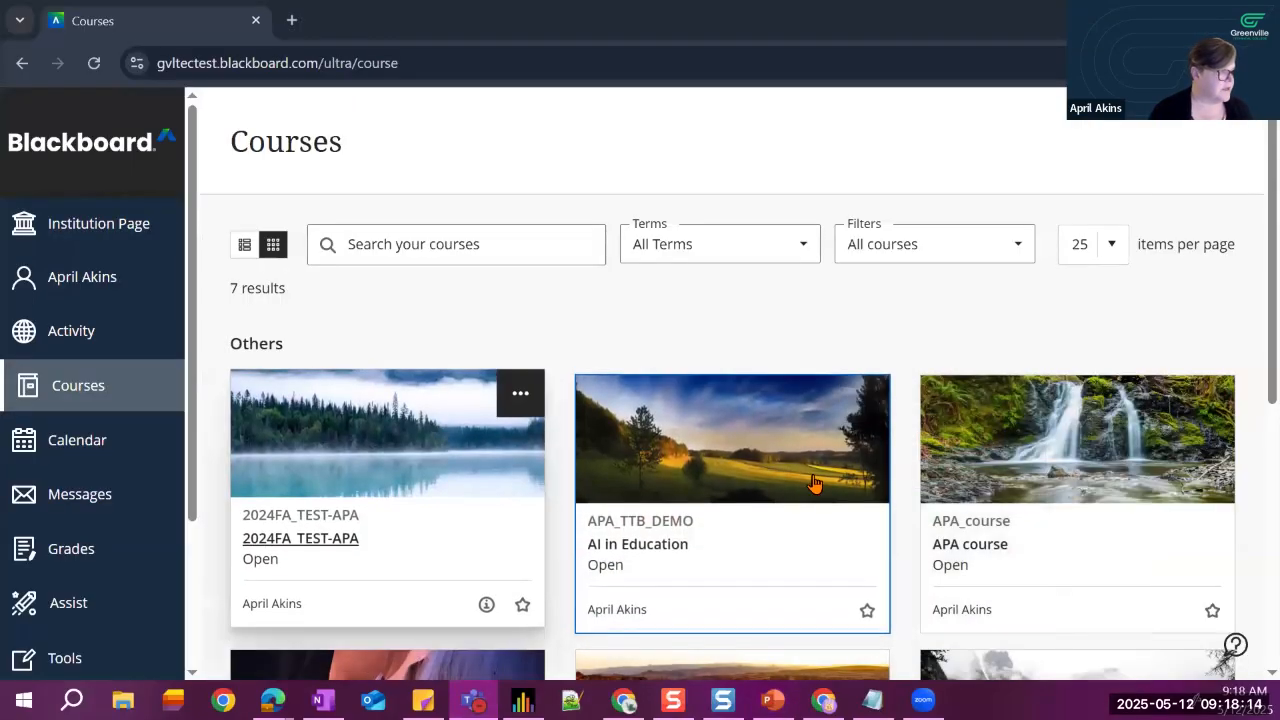
pyautogui.click(648, 541)
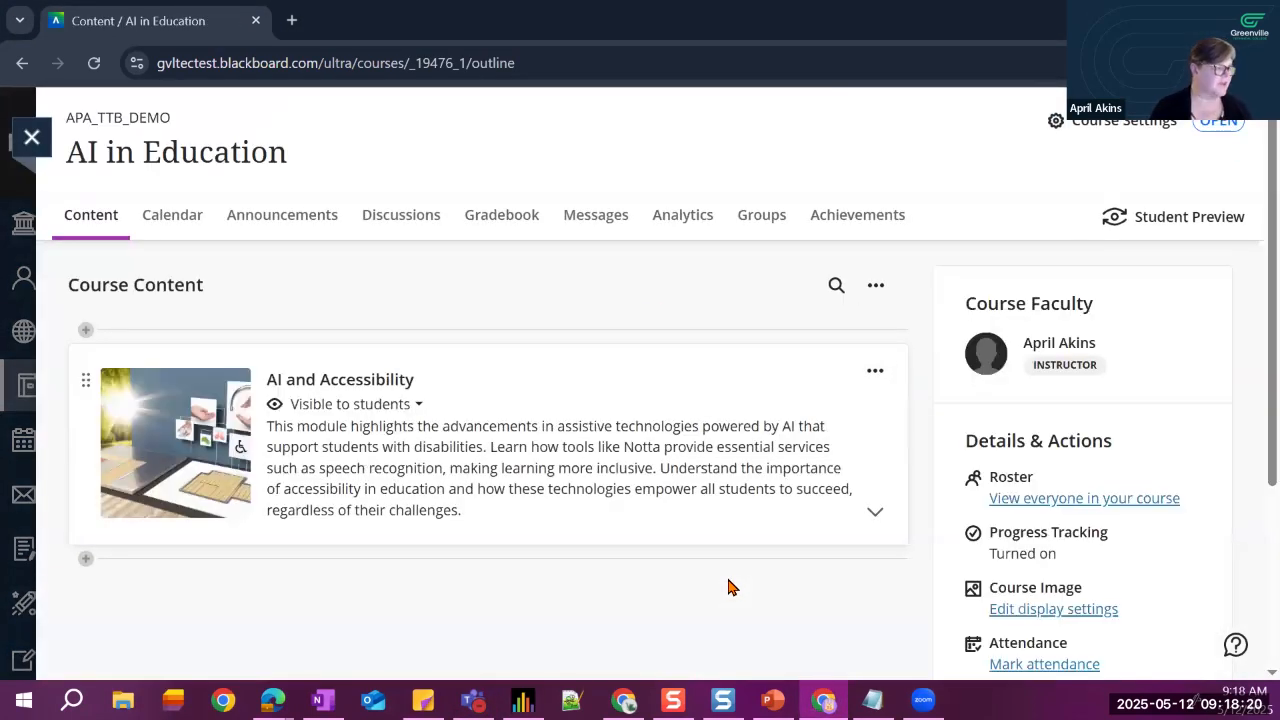
# - Expand the AI and Accessibility module and open its document Advancements in Assistive Technologies Powered by AI
pyautogui.click(723, 494)
pyautogui.scroll(-1, 766, 560)
pyautogui.scroll(-2, 766, 565)
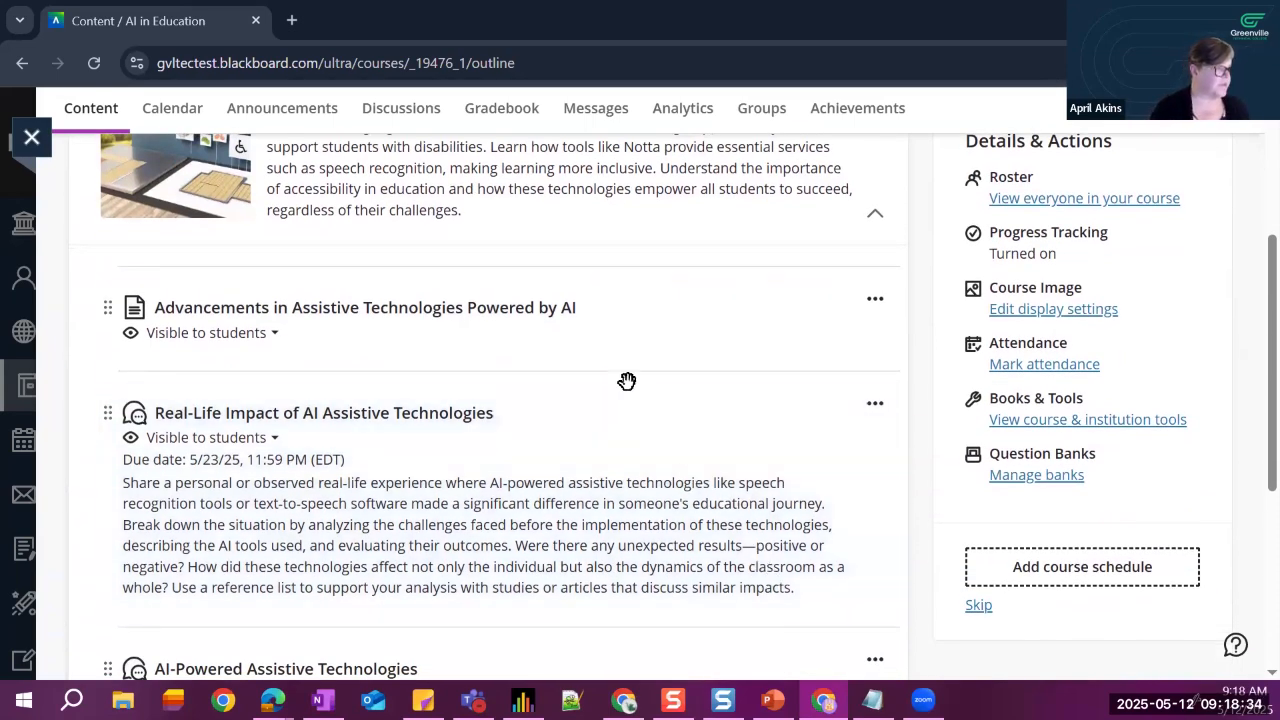
pyautogui.scroll(2, 357, 529)
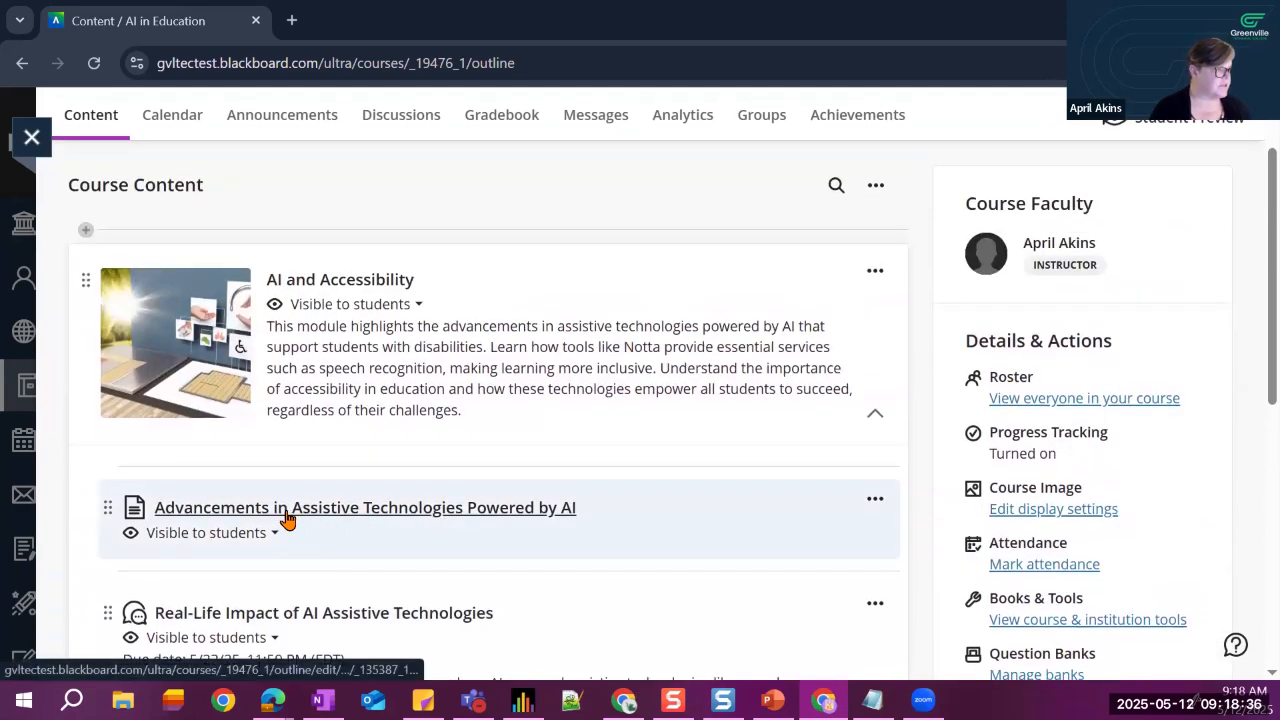
pyautogui.click(366, 523)
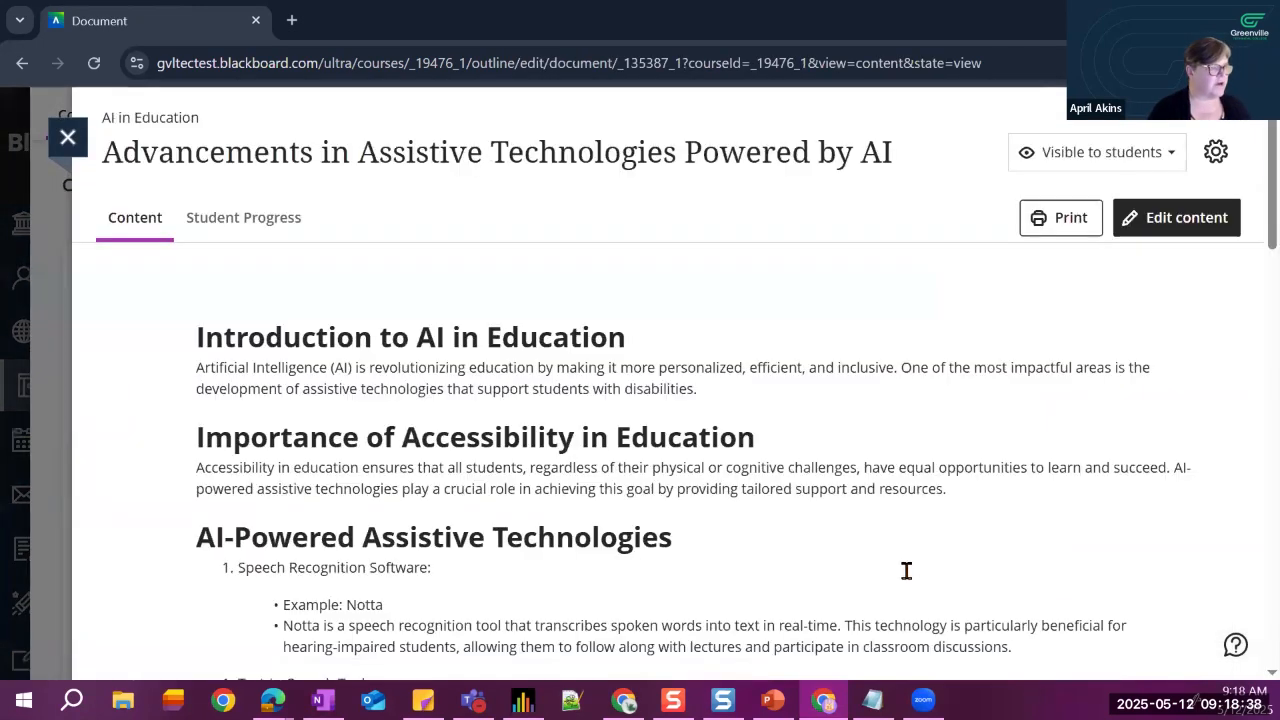
# - Review the whole document, from the introduction through the multiple choice questions at its end
pyautogui.scroll(-3, 905, 580)
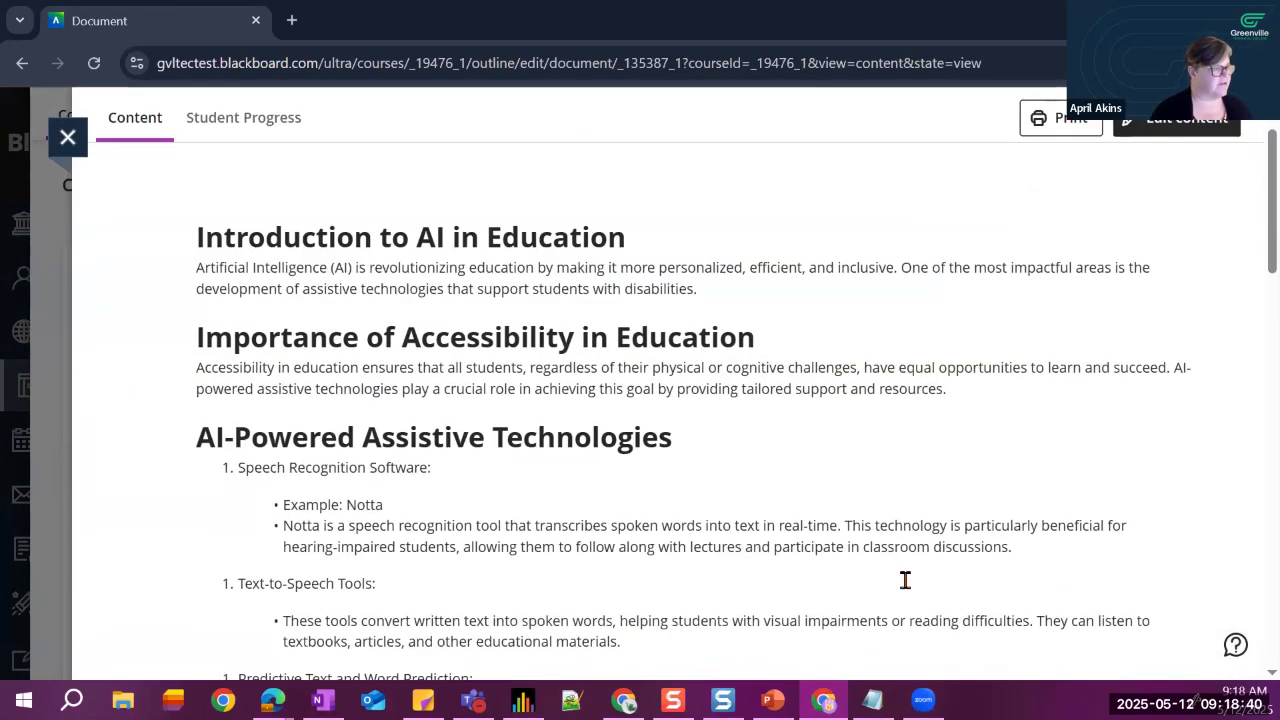
pyautogui.scroll(-8, 905, 586)
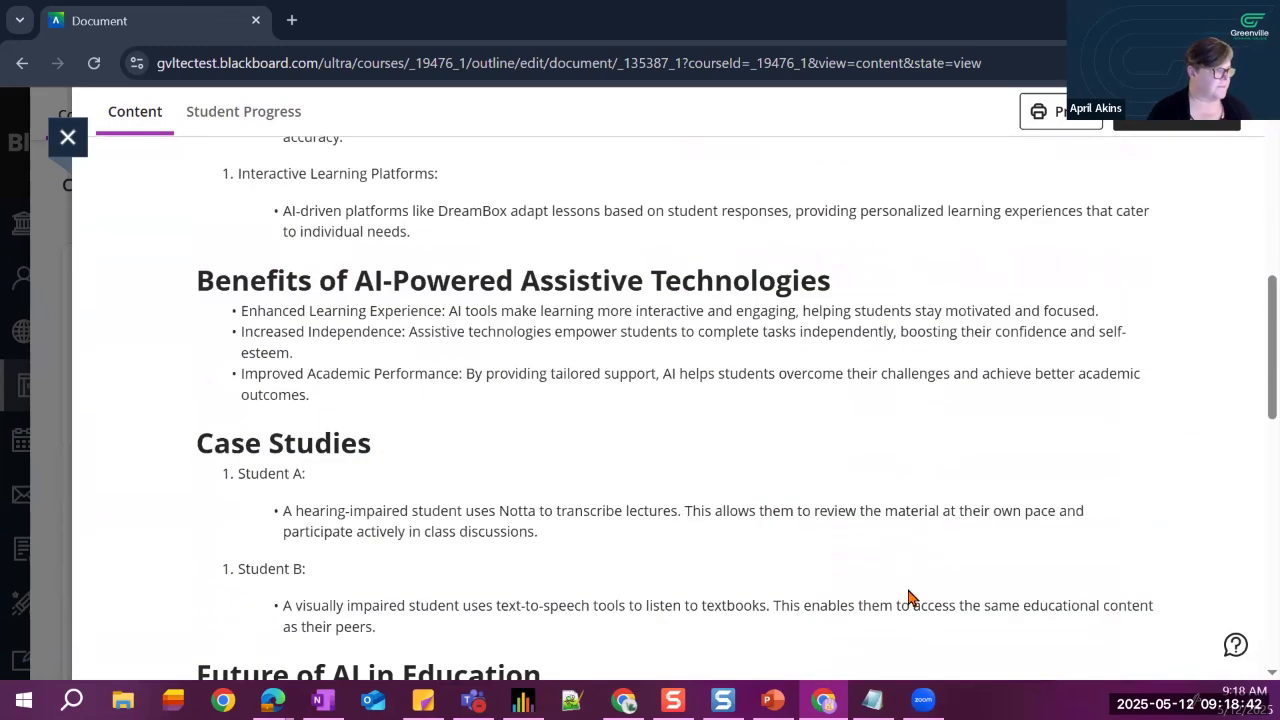
pyautogui.scroll(-2, 745, 547)
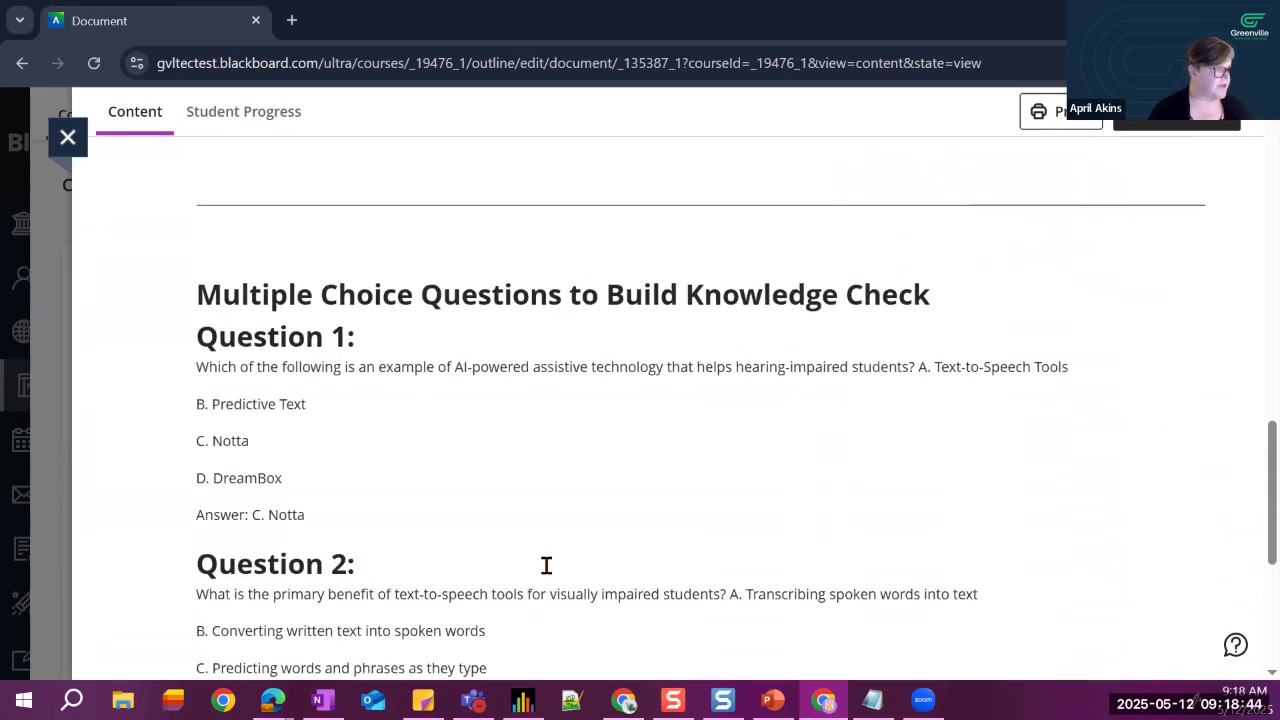
pyautogui.scroll(-4, 725, 594)
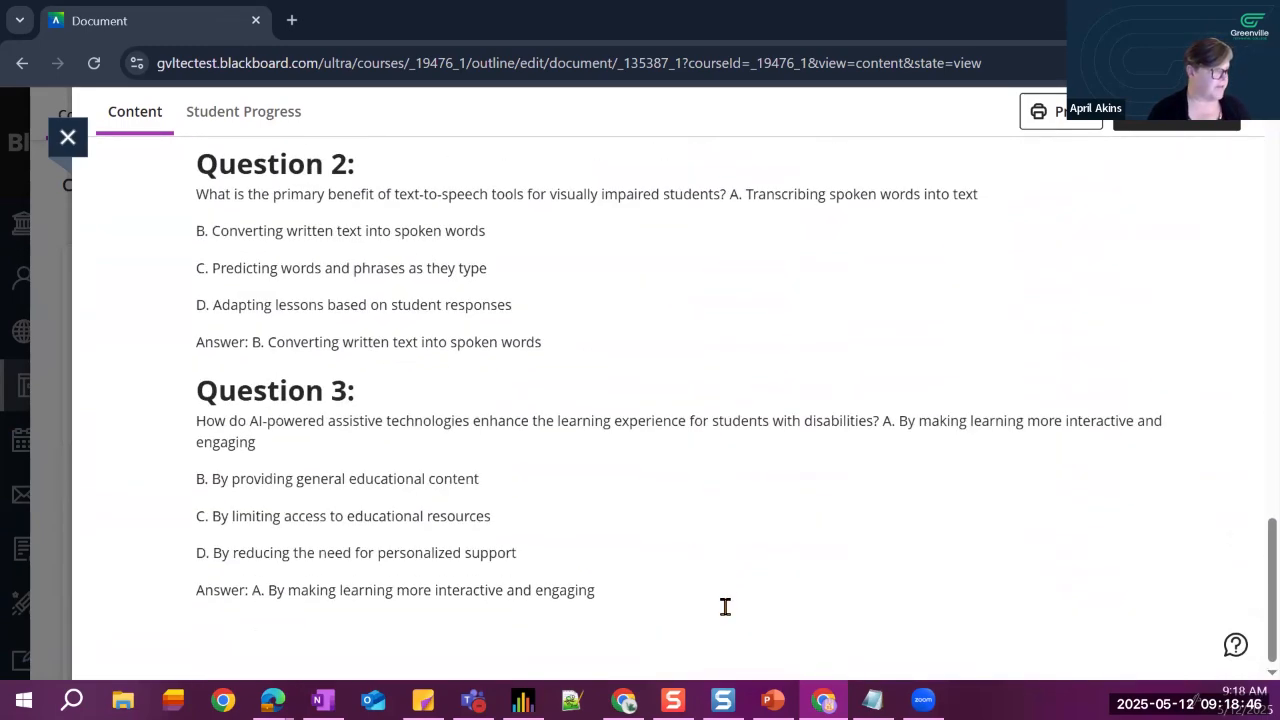
pyautogui.scroll(1, 725, 605)
pyautogui.scroll(9, 725, 605)
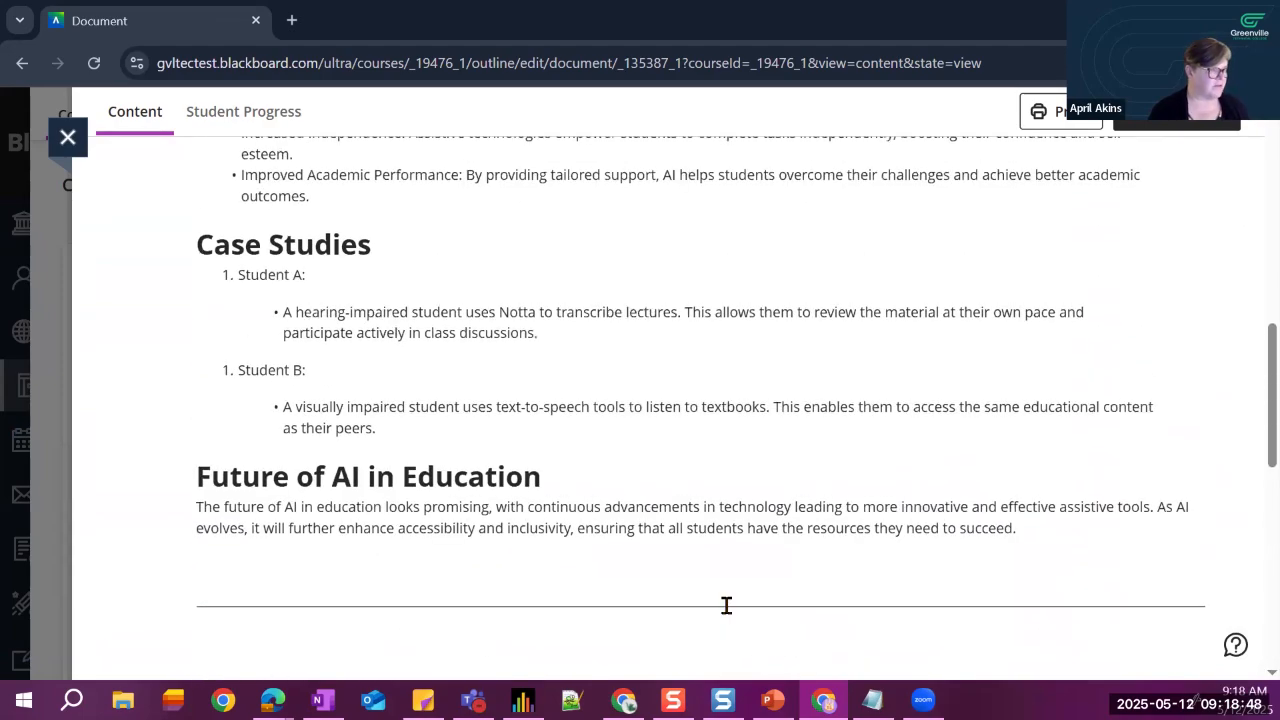
pyautogui.scroll(8, 726, 605)
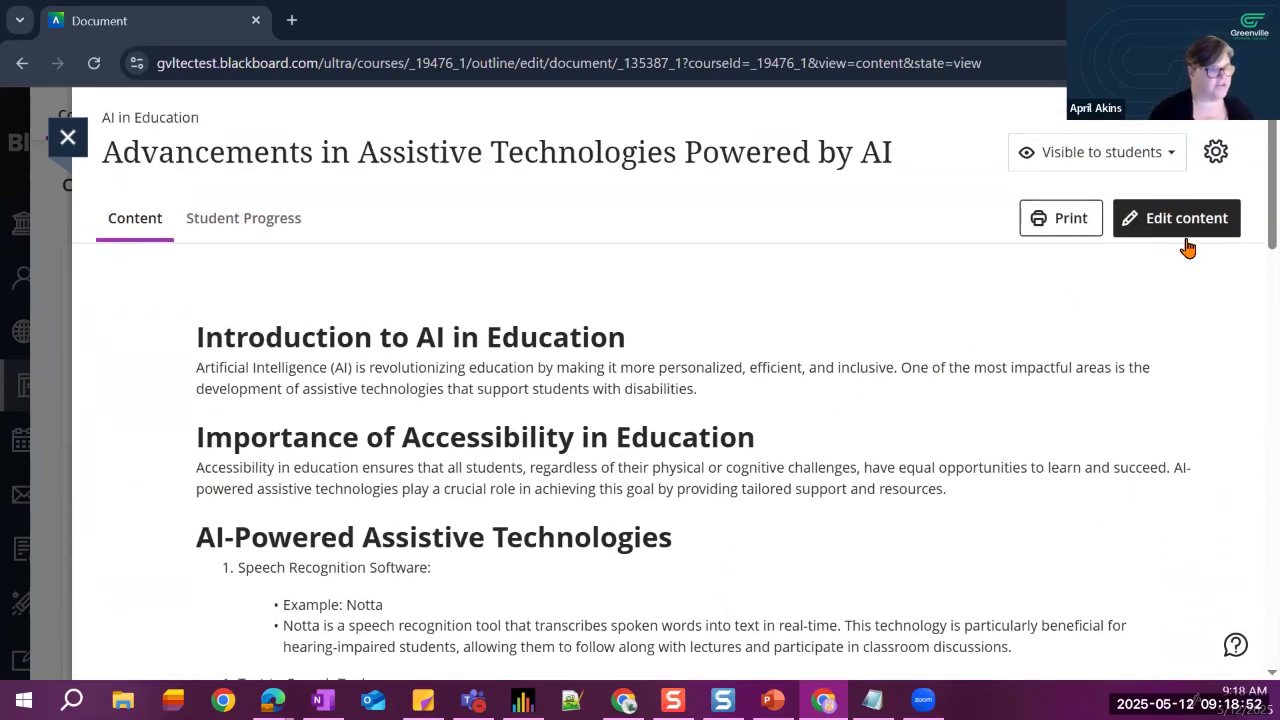
# - Start editing the document and narrow its text block to about half of the page width
pyautogui.click(1196, 228)
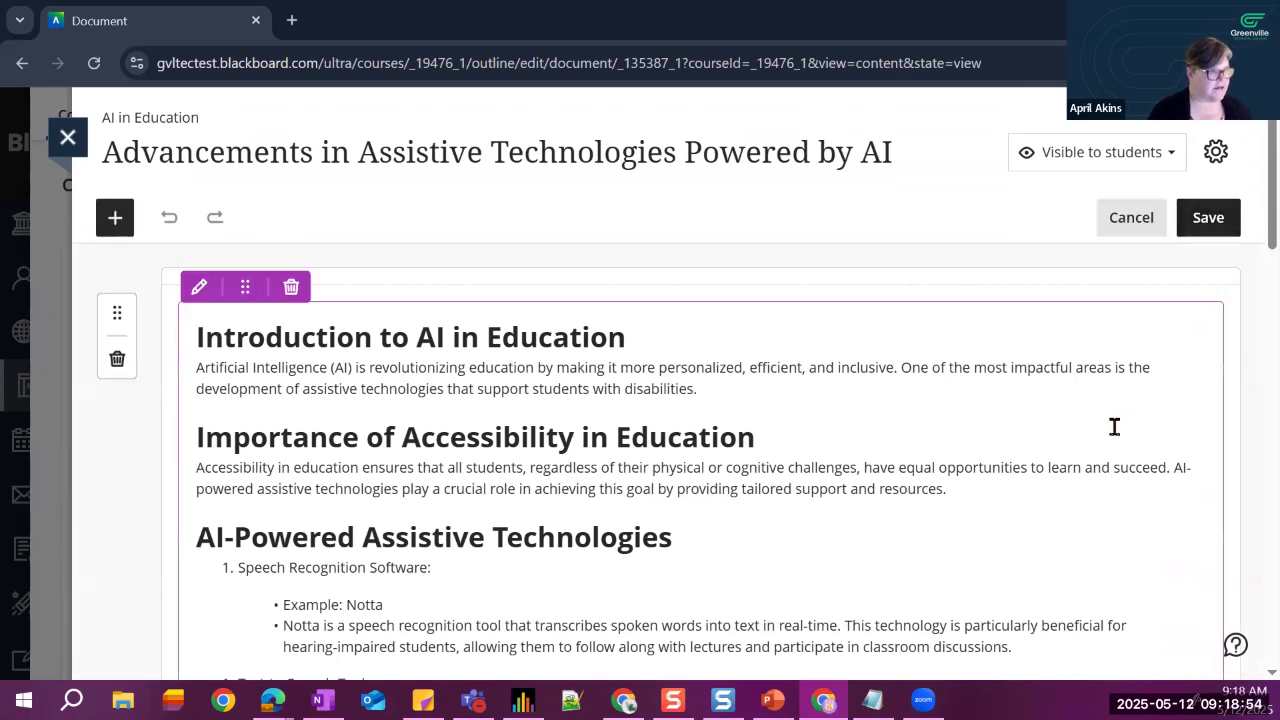
pyautogui.scroll(-3, 1026, 514)
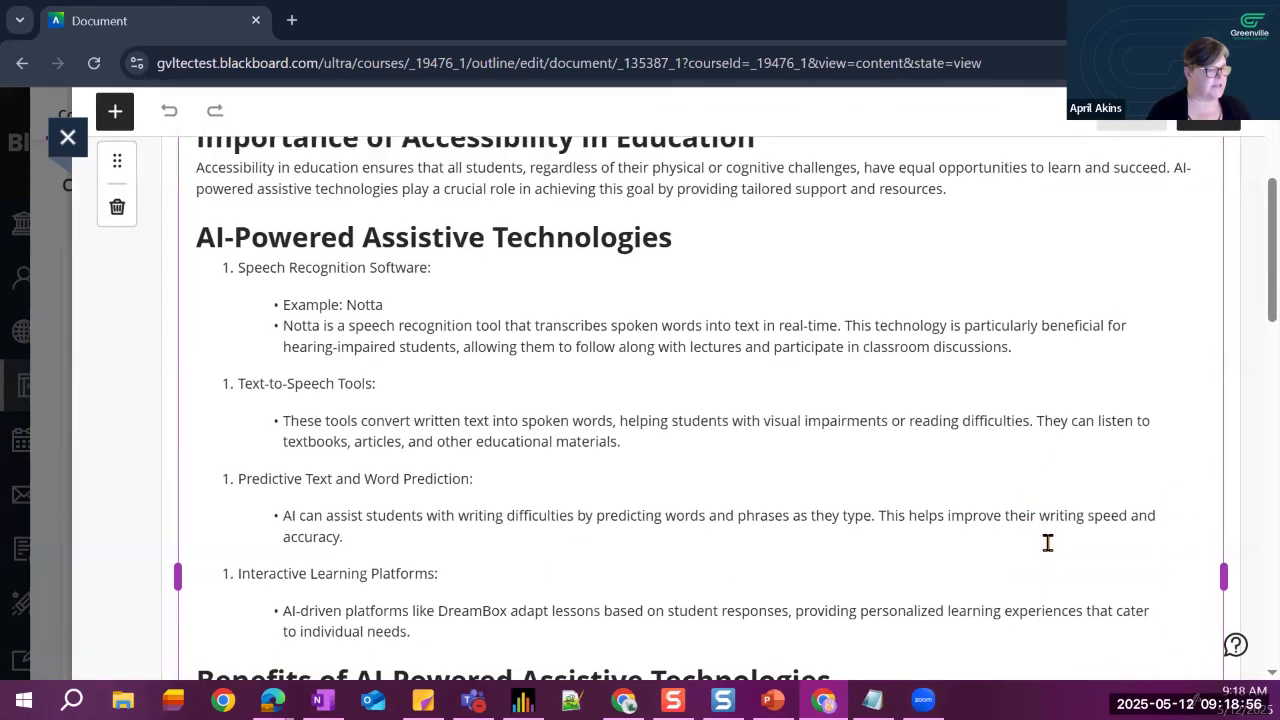
pyautogui.moveTo(1223, 574); pyautogui.dragTo(701, 596)
pyautogui.scroll(4, 786, 591)
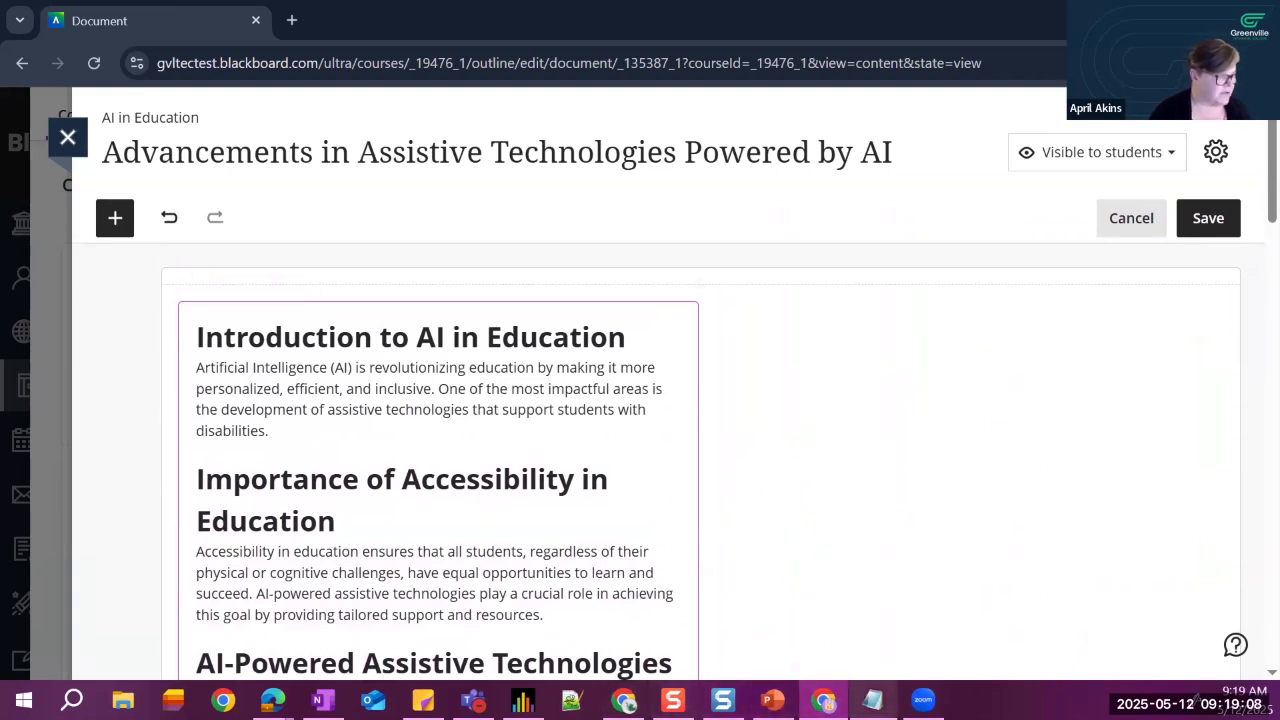
# - Switch to the Notepad file knowledge check examples, copy the Question 1 question sentence, and return to the document
pyautogui.click(872, 700)
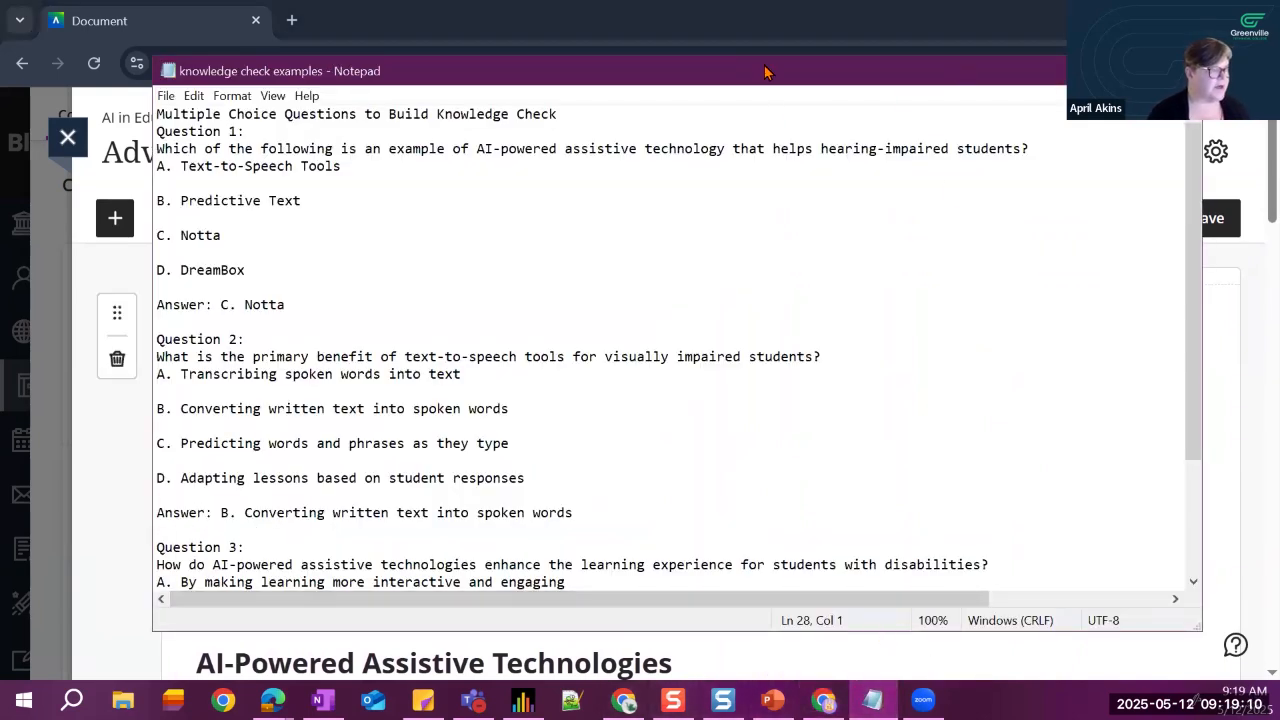
pyautogui.moveTo(763, 77); pyautogui.dragTo(773, 126)
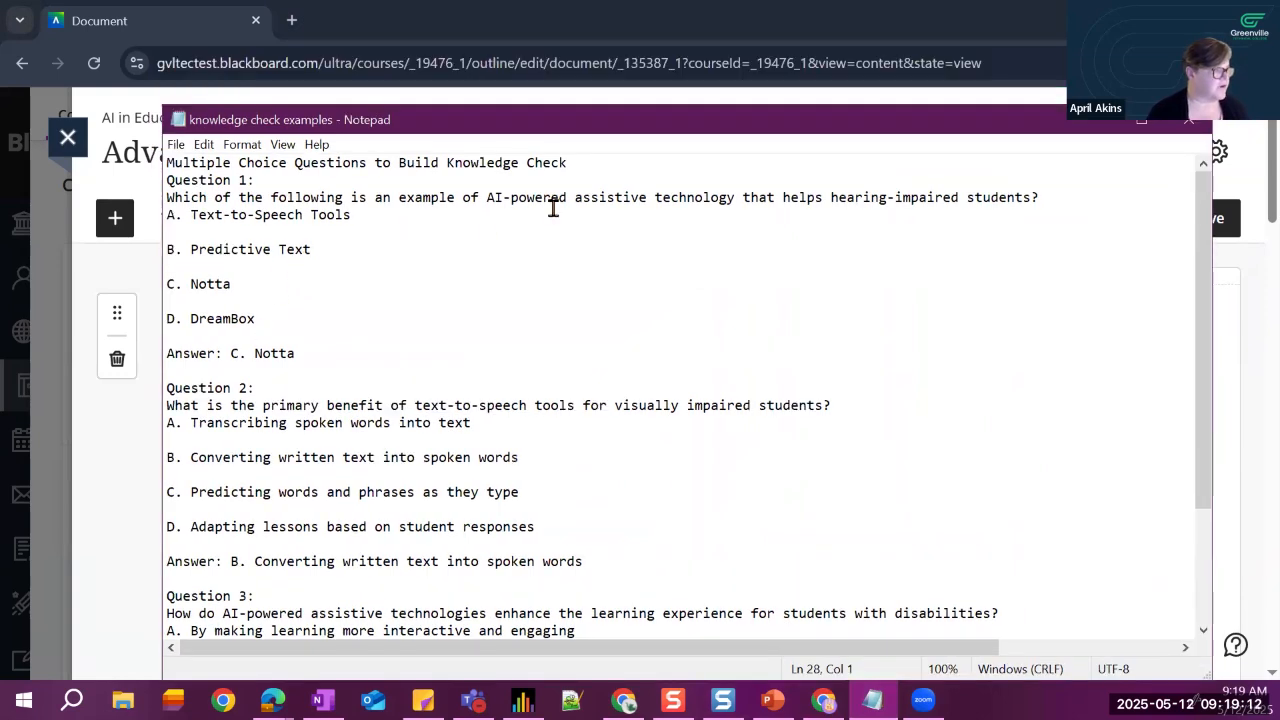
pyautogui.moveTo(167, 214); pyautogui.dragTo(487, 218)
pyautogui.click(510, 199)
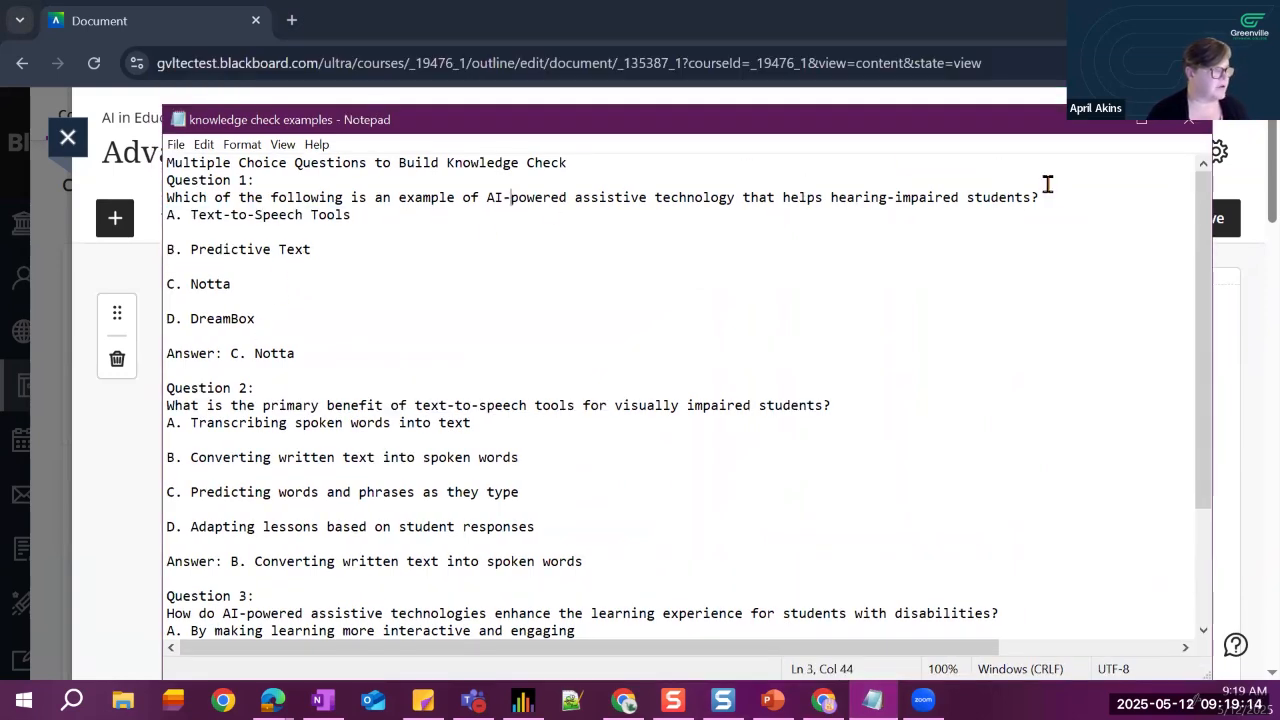
pyautogui.moveTo(1046, 197); pyautogui.dragTo(165, 197)
pyautogui.hotkey('ctrl', 'c')
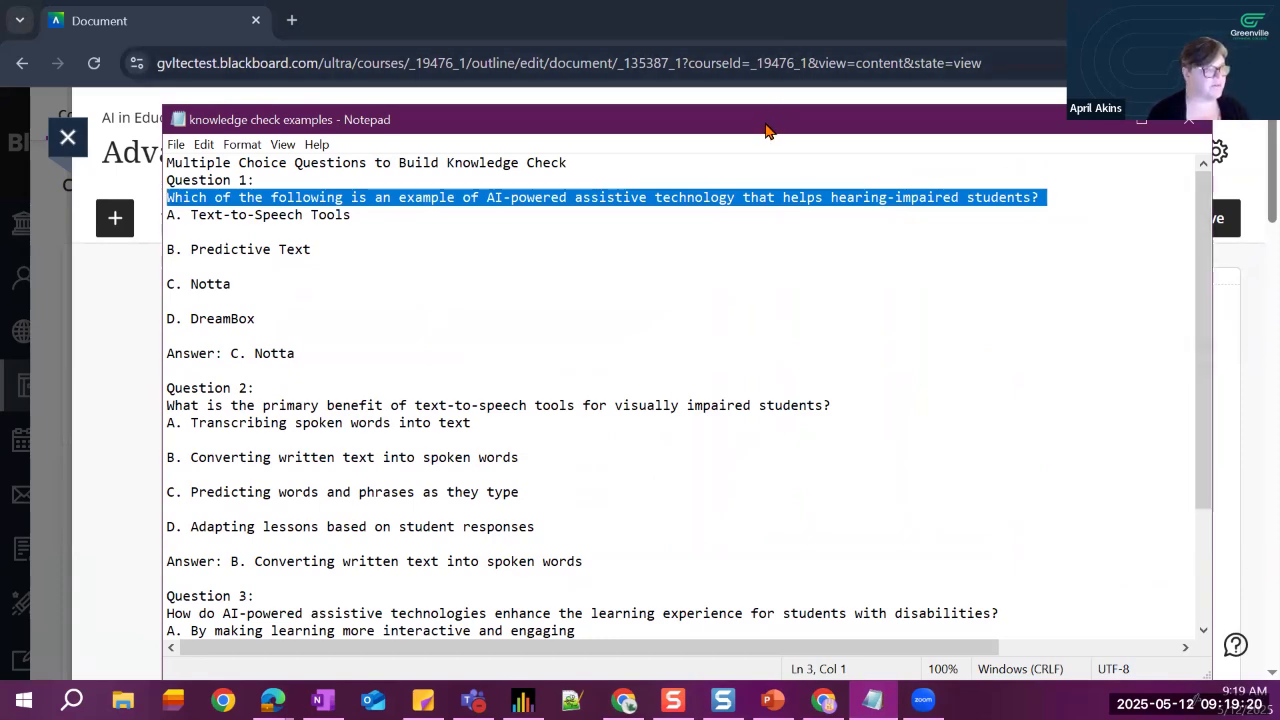
pyautogui.click(1095, 119)
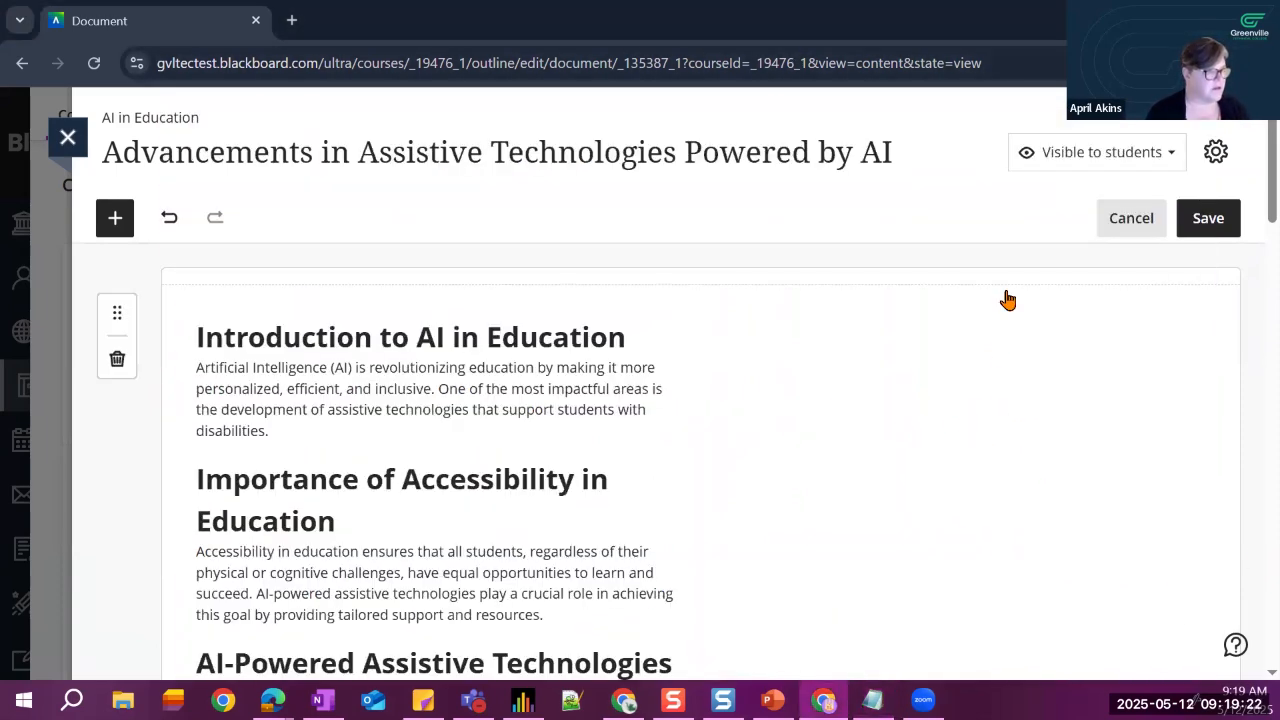
# - Insert a knowledge check above the introduction and paste the copied hearing-impaired students question as its question text
pyautogui.click(700, 285)
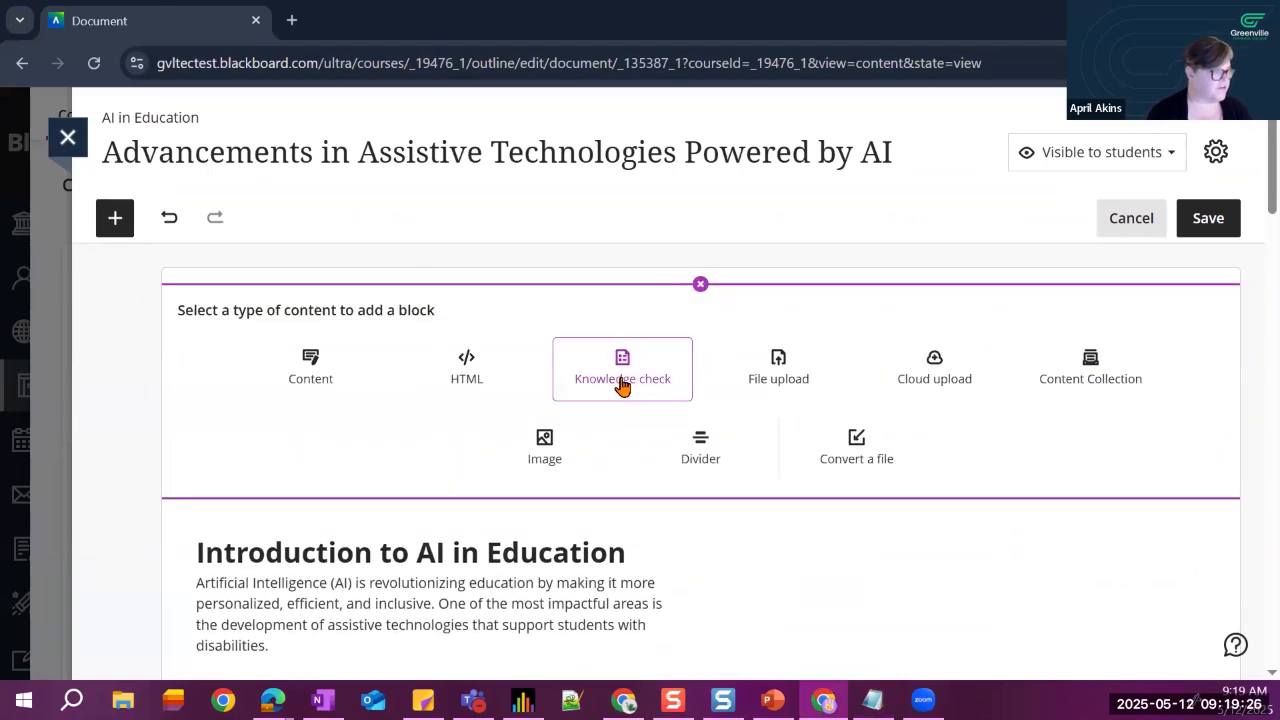
pyautogui.click(625, 389)
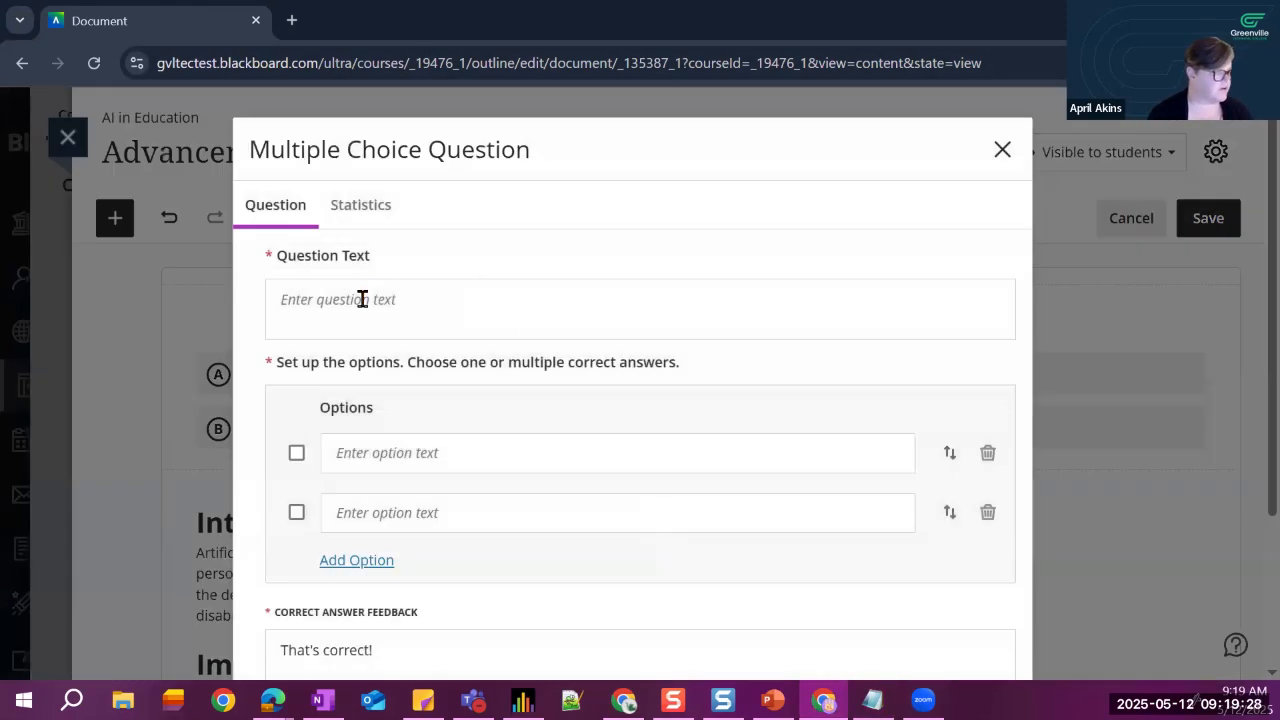
pyautogui.click(640, 330)
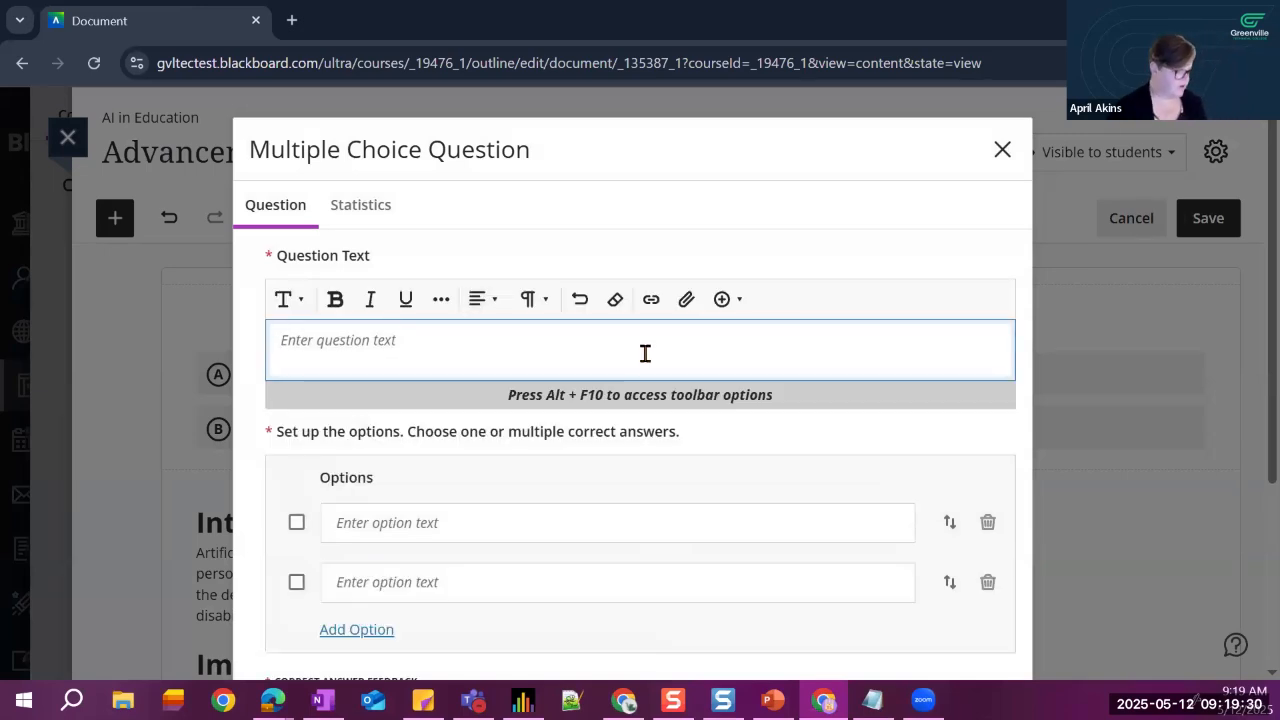
pyautogui.hotkey('ctrl', 'v')
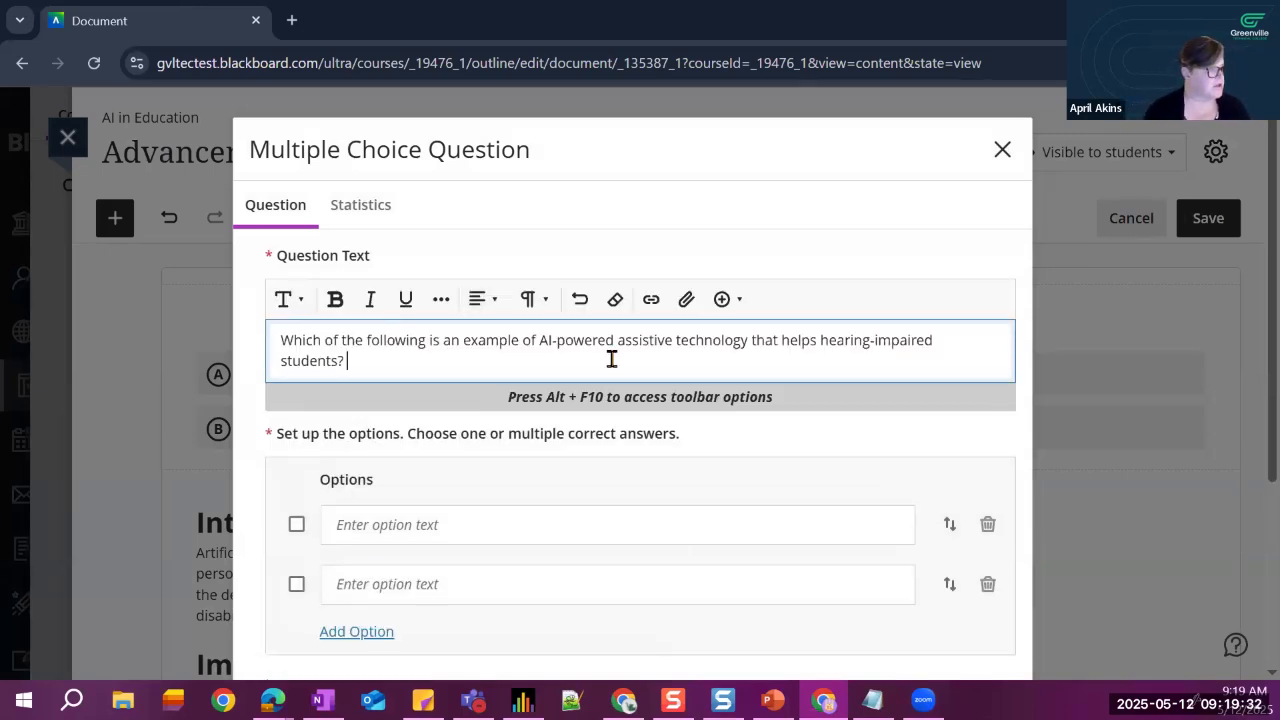
# - Fill in the first two answer options with "Text-to-Speech Tools" and "Predictive Text"
pyautogui.scroll(-1, 343, 468)
pyautogui.click(345, 430)
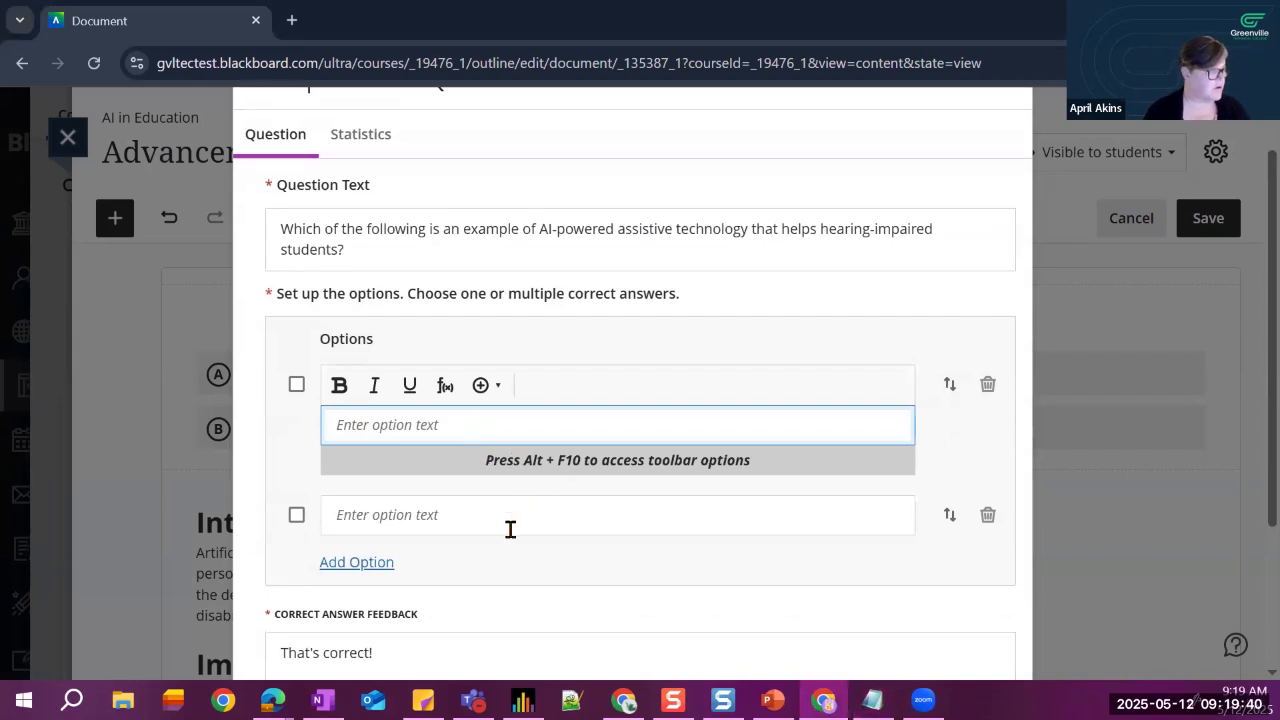
pyautogui.write('Text-to-Speech Tools')
pyautogui.press('Tab')
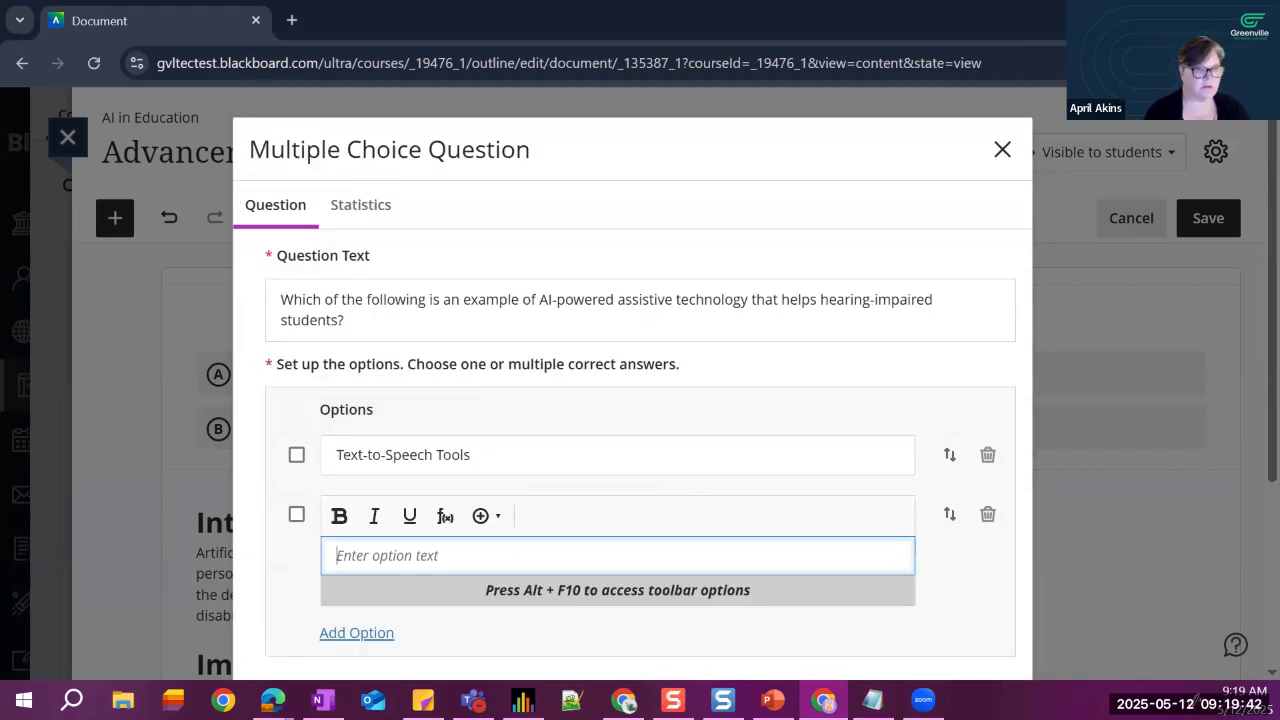
pyautogui.hotkey('alt', 'Tab')
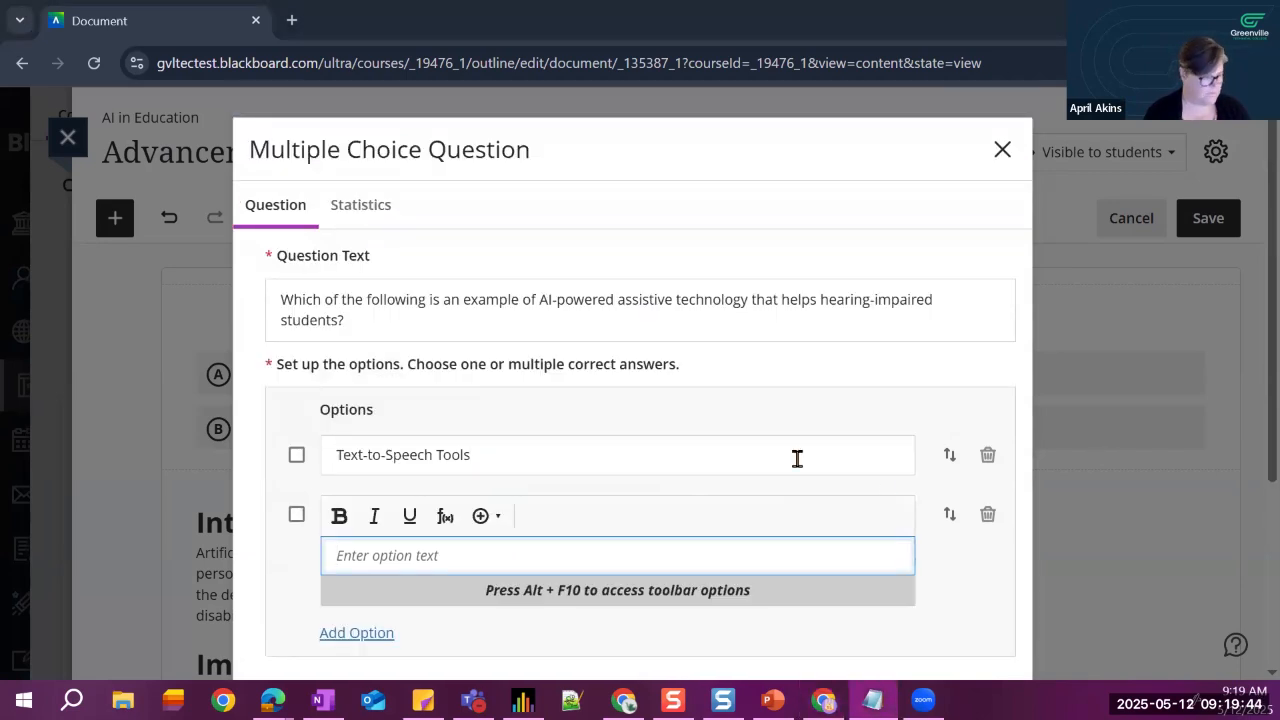
pyautogui.scroll(-1, 506, 522)
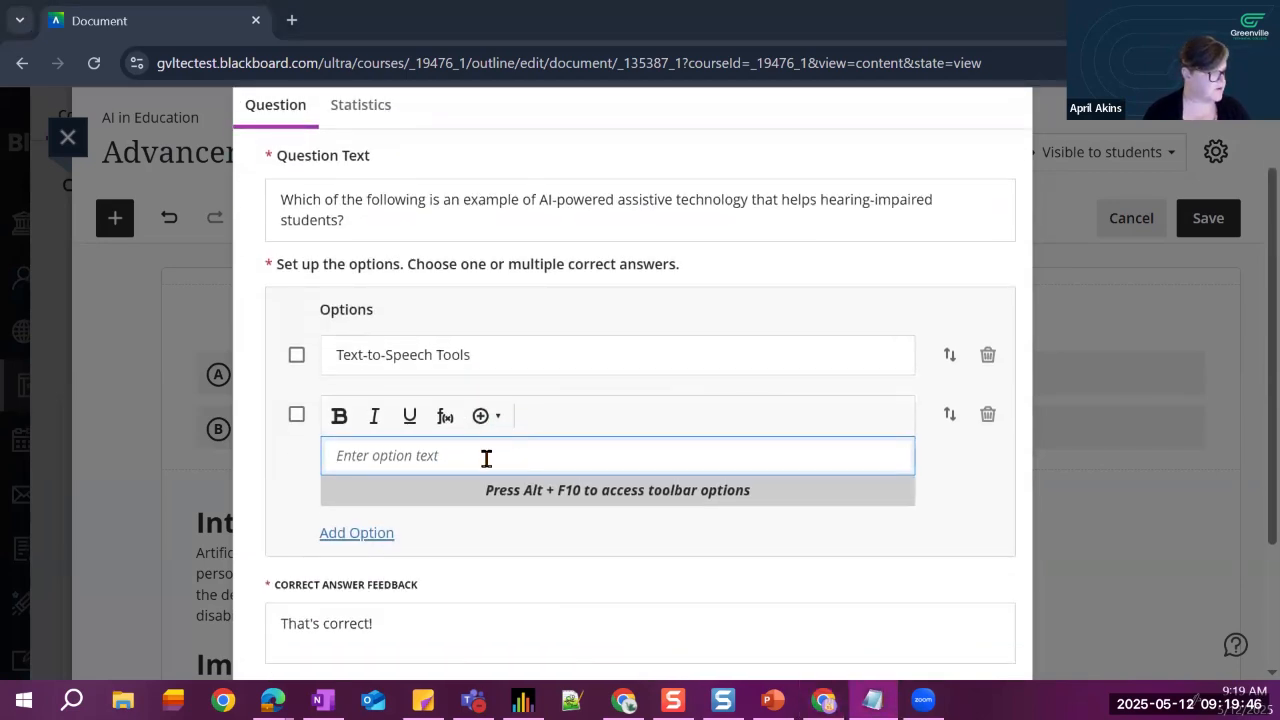
pyautogui.click(486, 457)
pyautogui.write('Predictive Text')
# - Add a third and a fourth answer option to the question, reading "Notta" and "DreamBox"
pyautogui.click(340, 534)
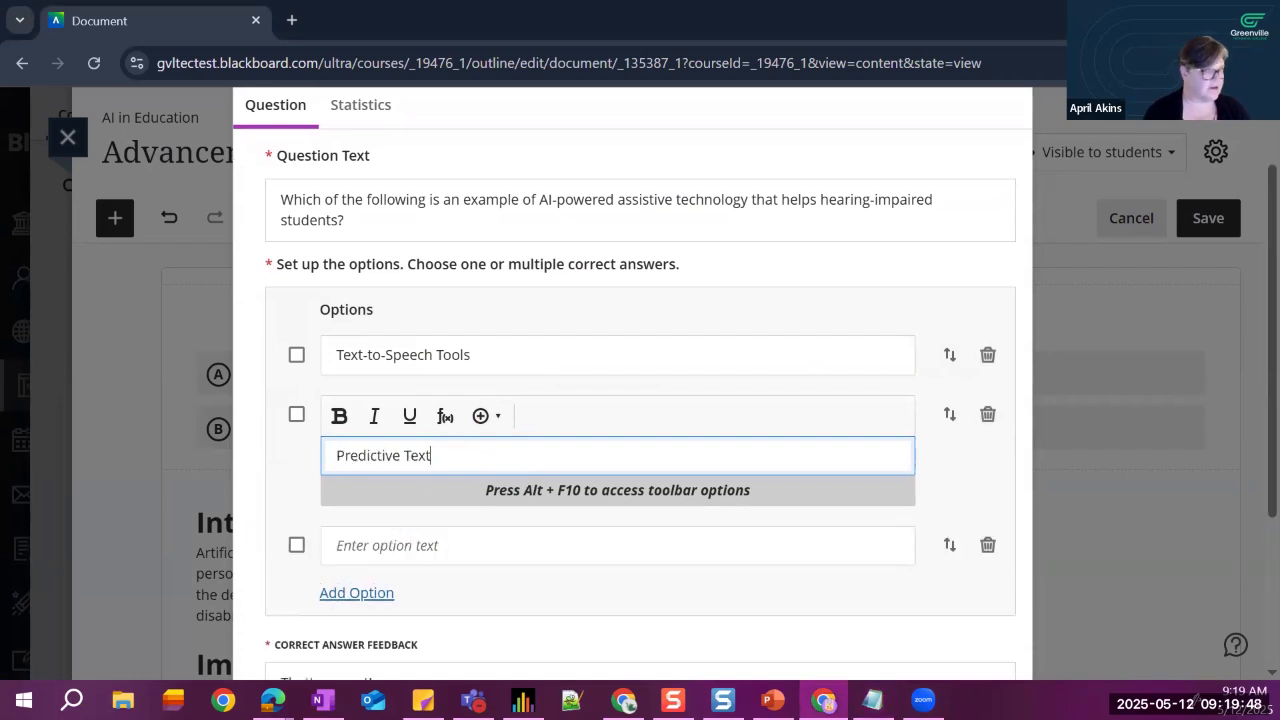
pyautogui.hotkey('alt', 'Tab')
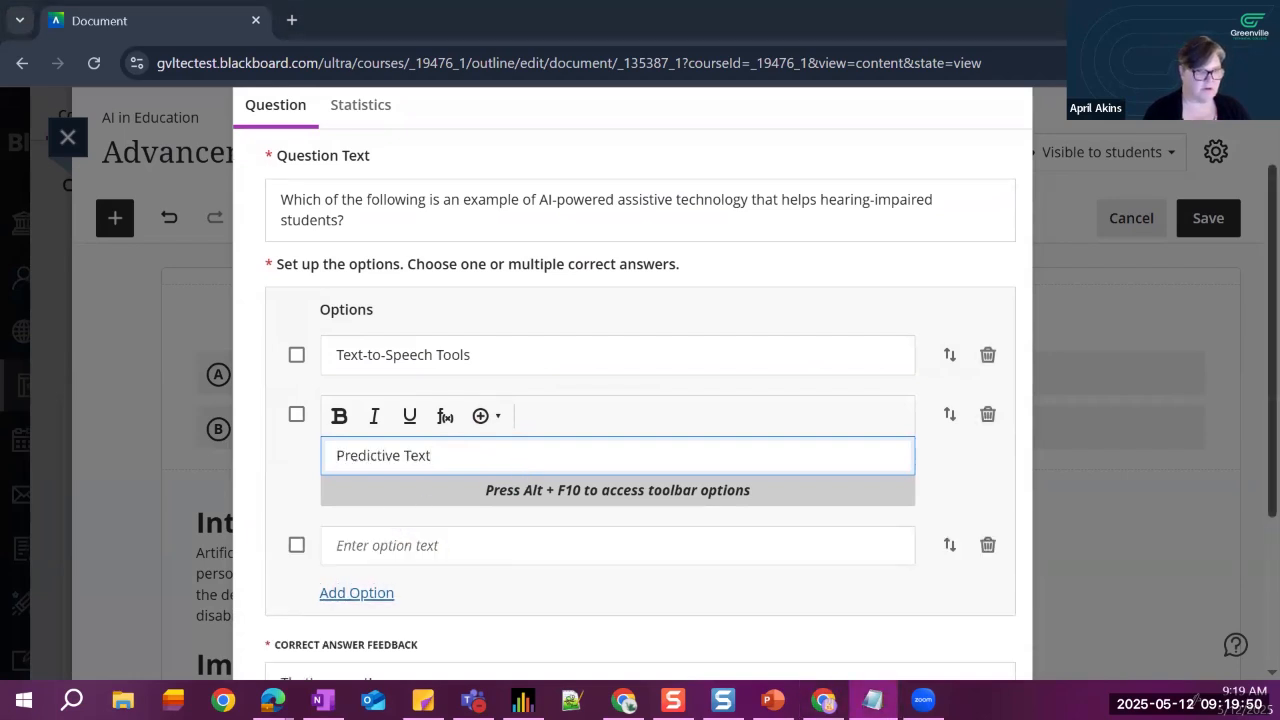
pyautogui.click(542, 553)
pyautogui.write('Notta')
pyautogui.click(370, 626)
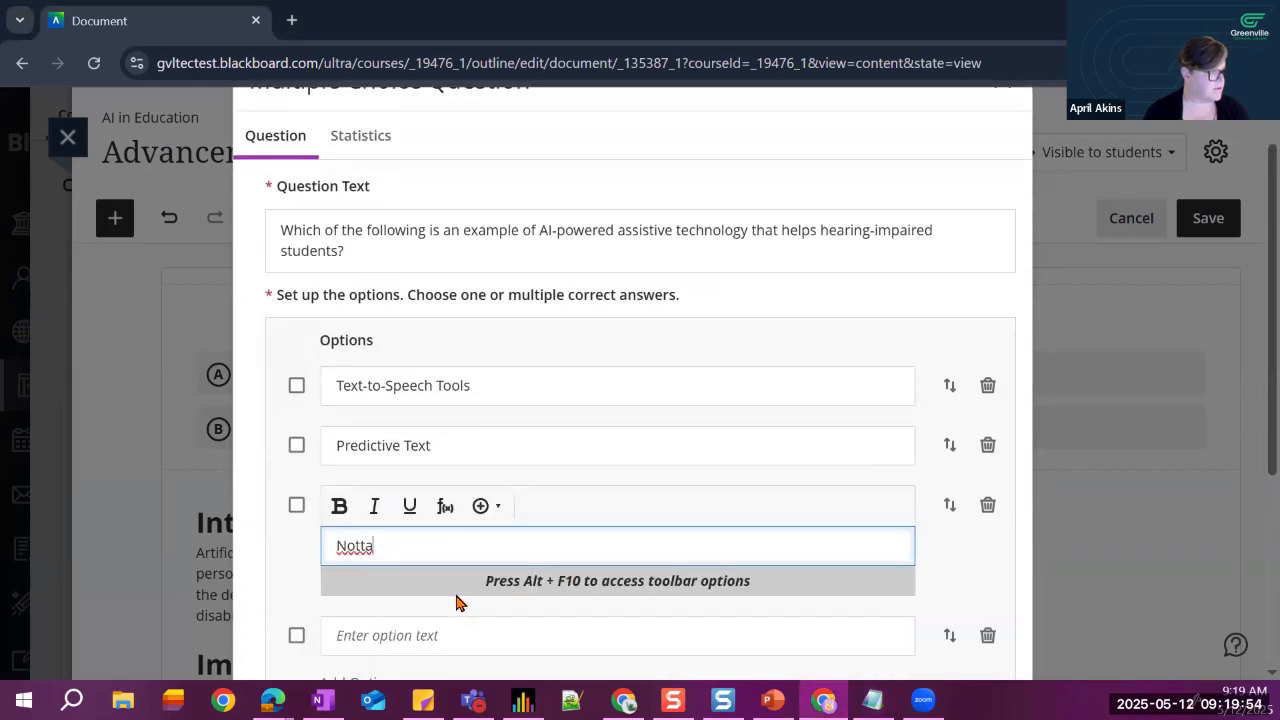
pyautogui.click(407, 635)
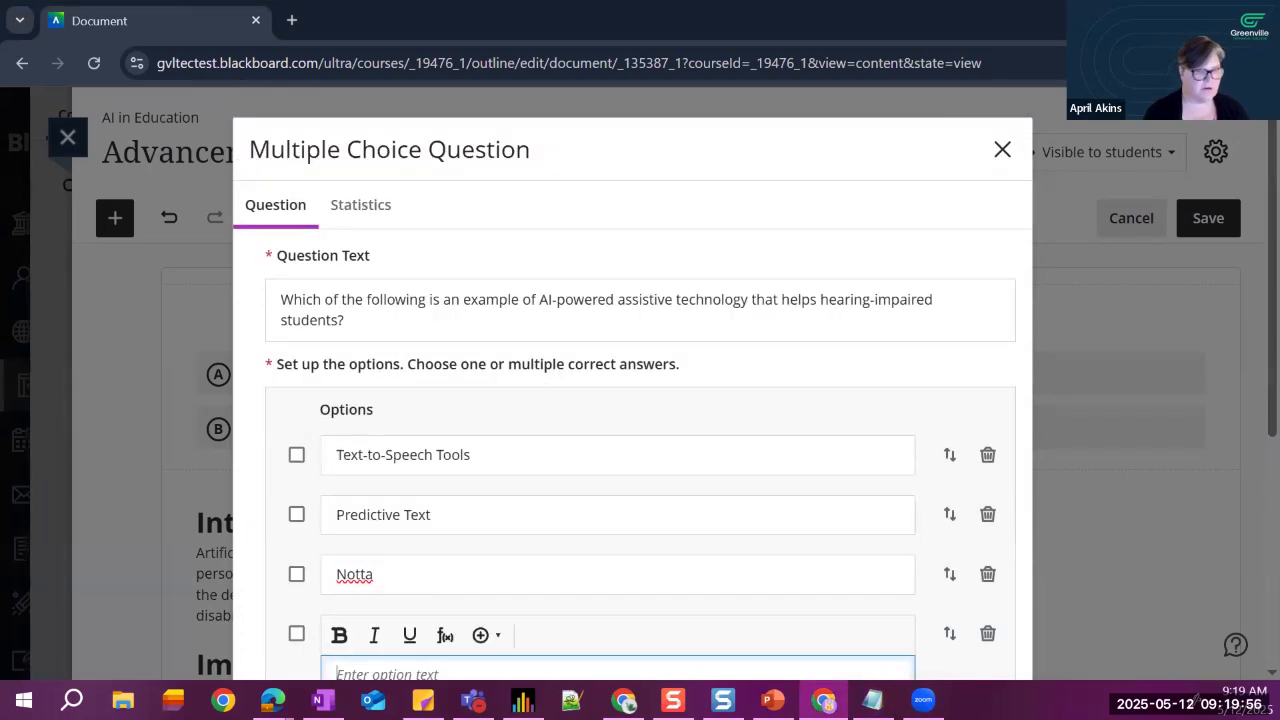
pyautogui.hotkey('alt', 'Tab')
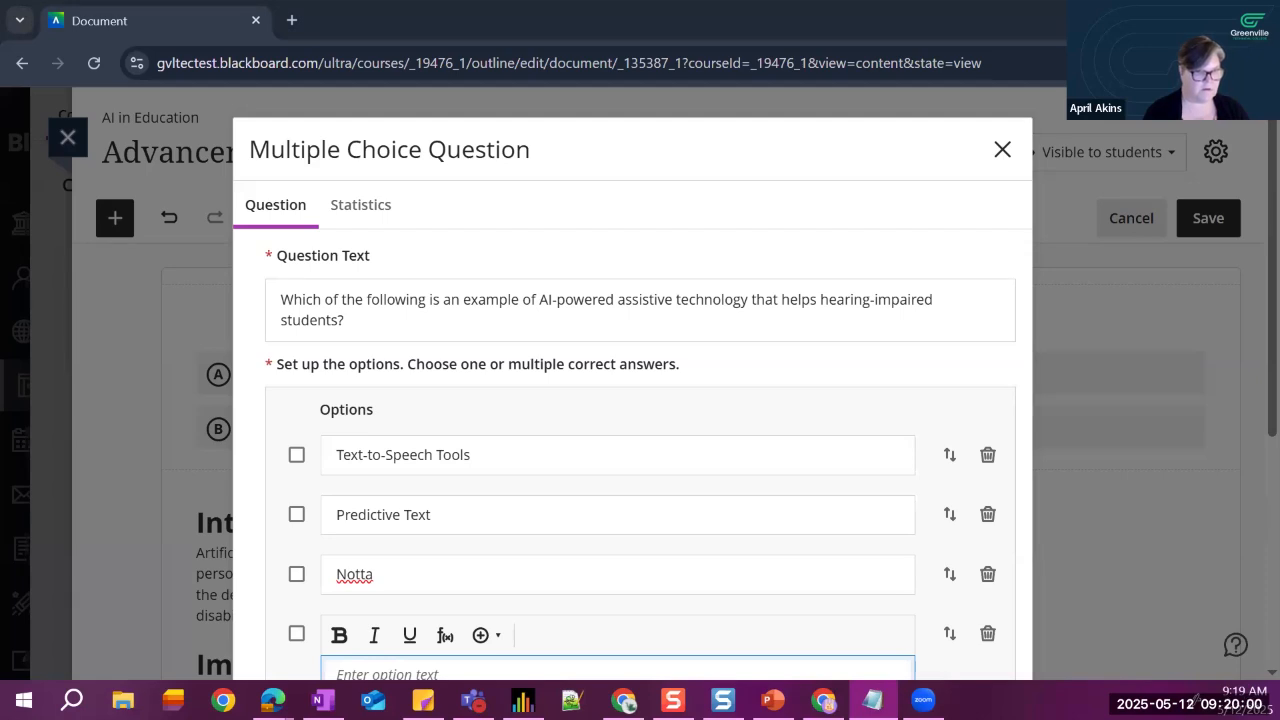
pyautogui.scroll(-2, 390, 518)
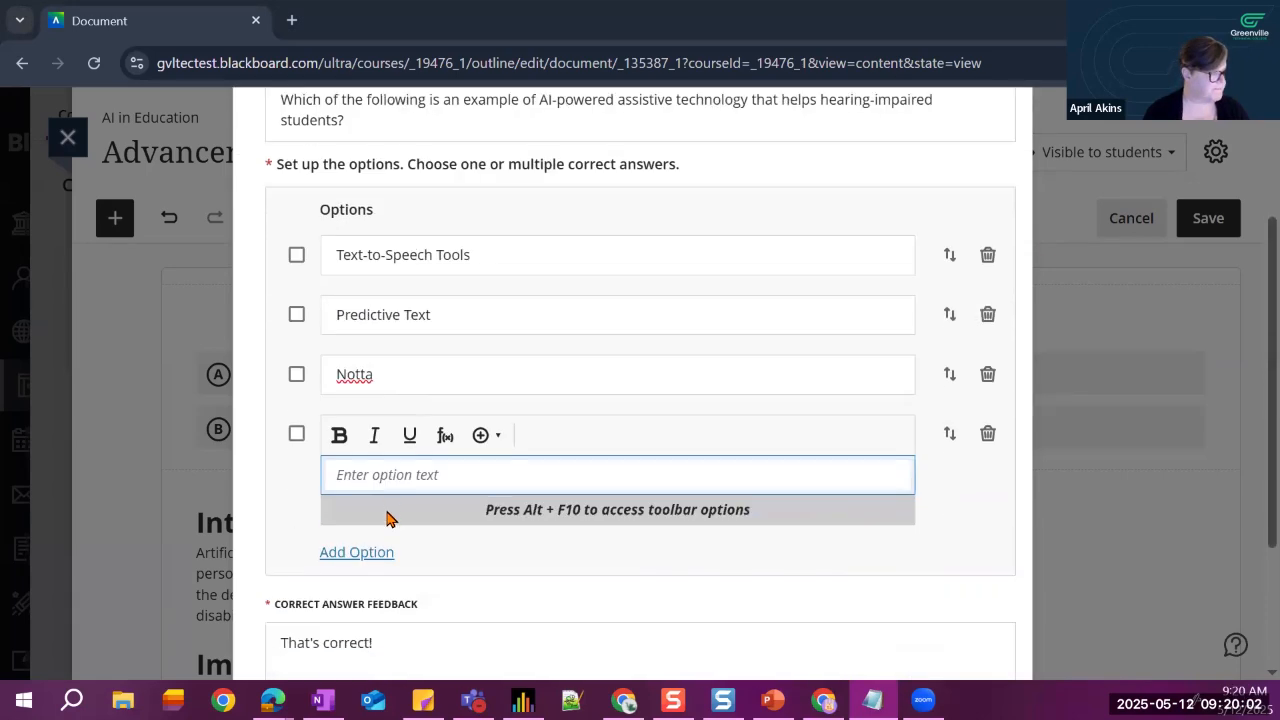
pyautogui.click(389, 475)
pyautogui.write('DreamBox')
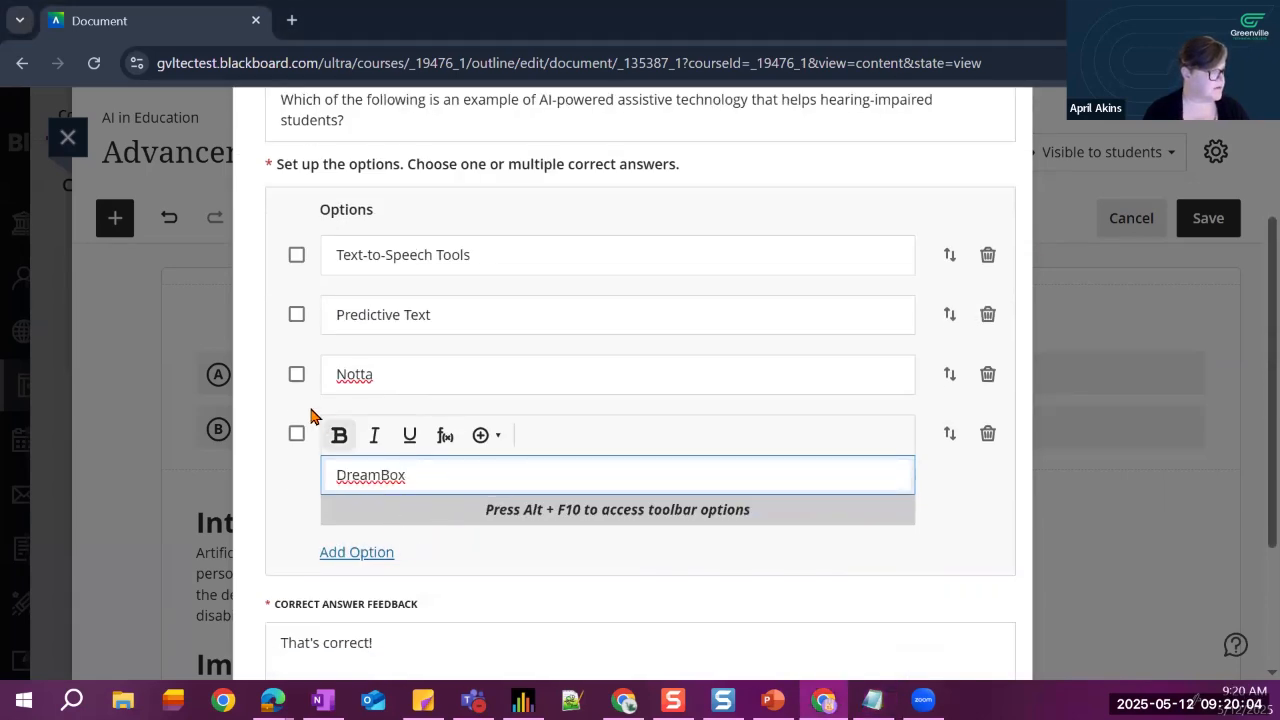
# - Mark Notta as the correct answer, keep the default correct and incorrect feedback, and save the knowledge check
pyautogui.click(297, 378)
pyautogui.scroll(-1, 308, 488)
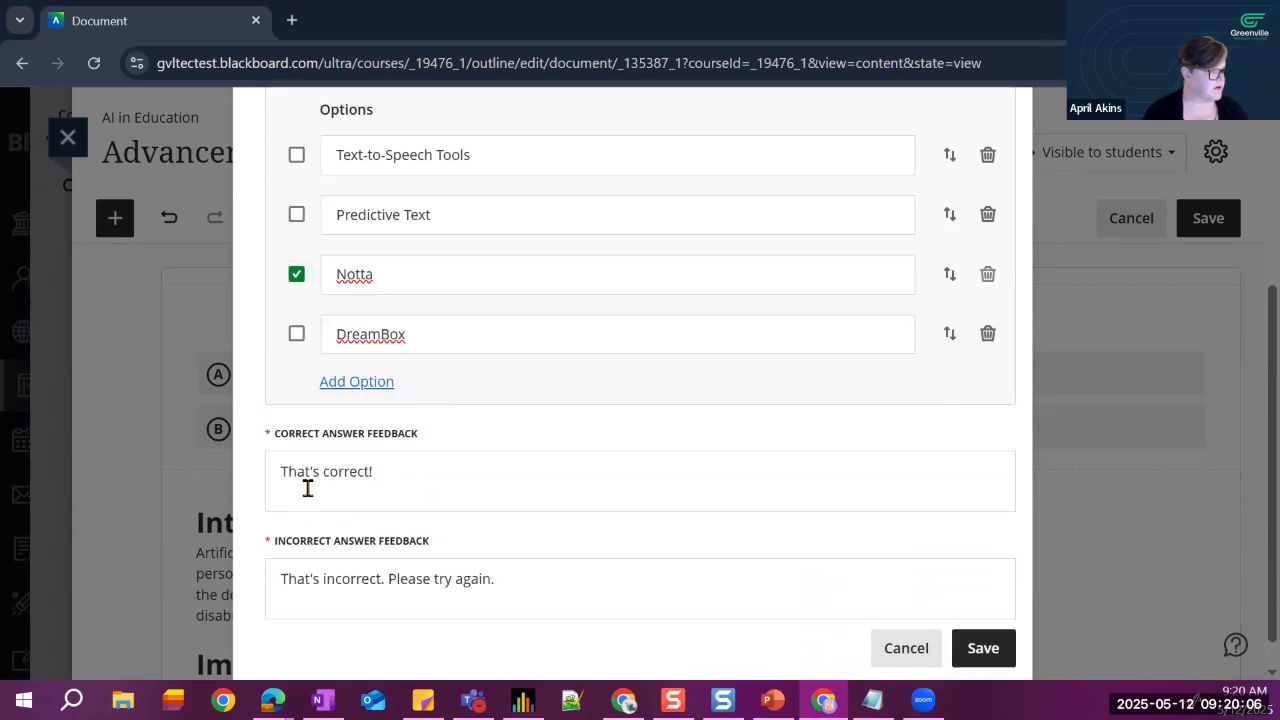
pyautogui.click(386, 471)
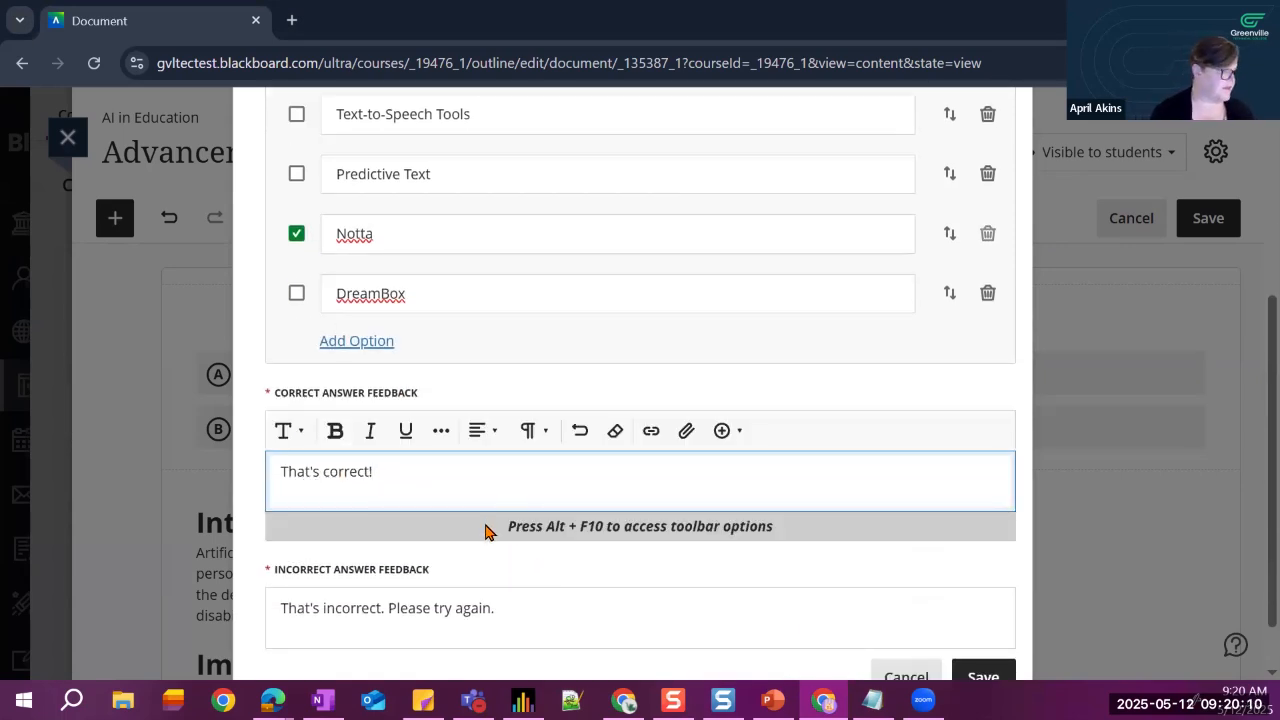
pyautogui.scroll(-1, 583, 591)
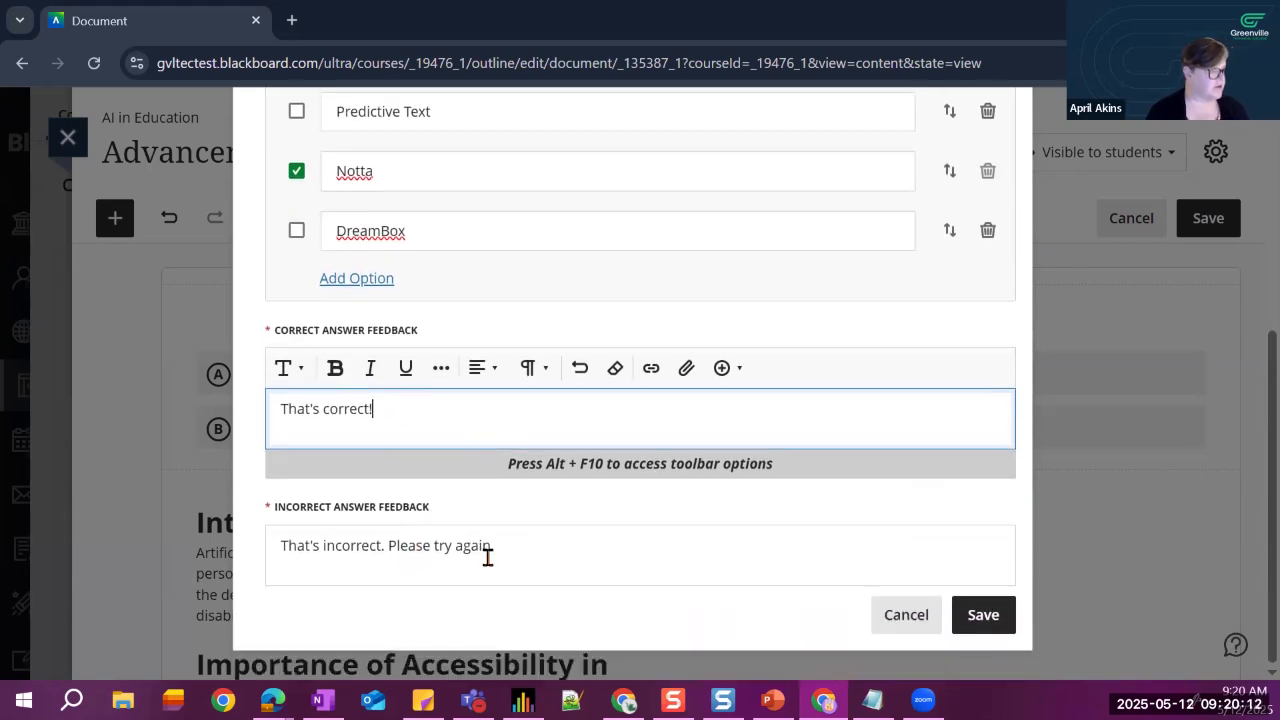
pyautogui.click(986, 620)
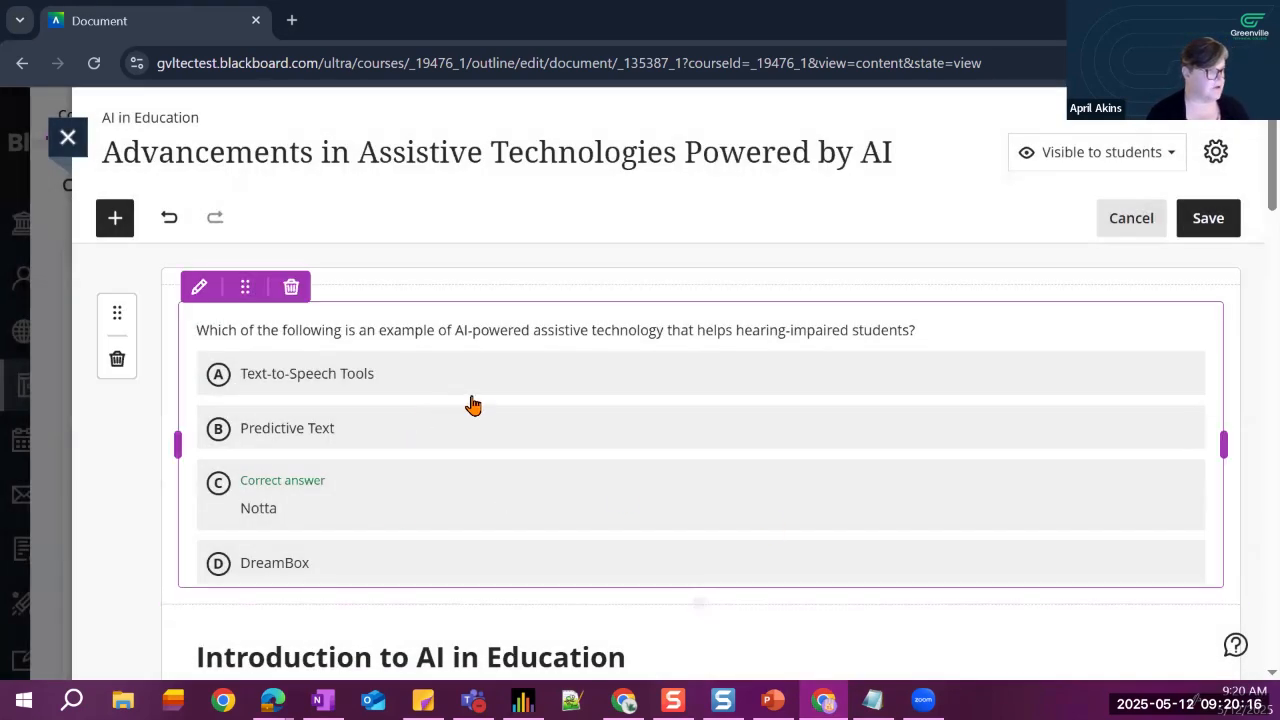
# - Shrink the knowledge check to half the page width and move it into the row below, on the right side of the introduction text
pyautogui.scroll(-2, 590, 400)
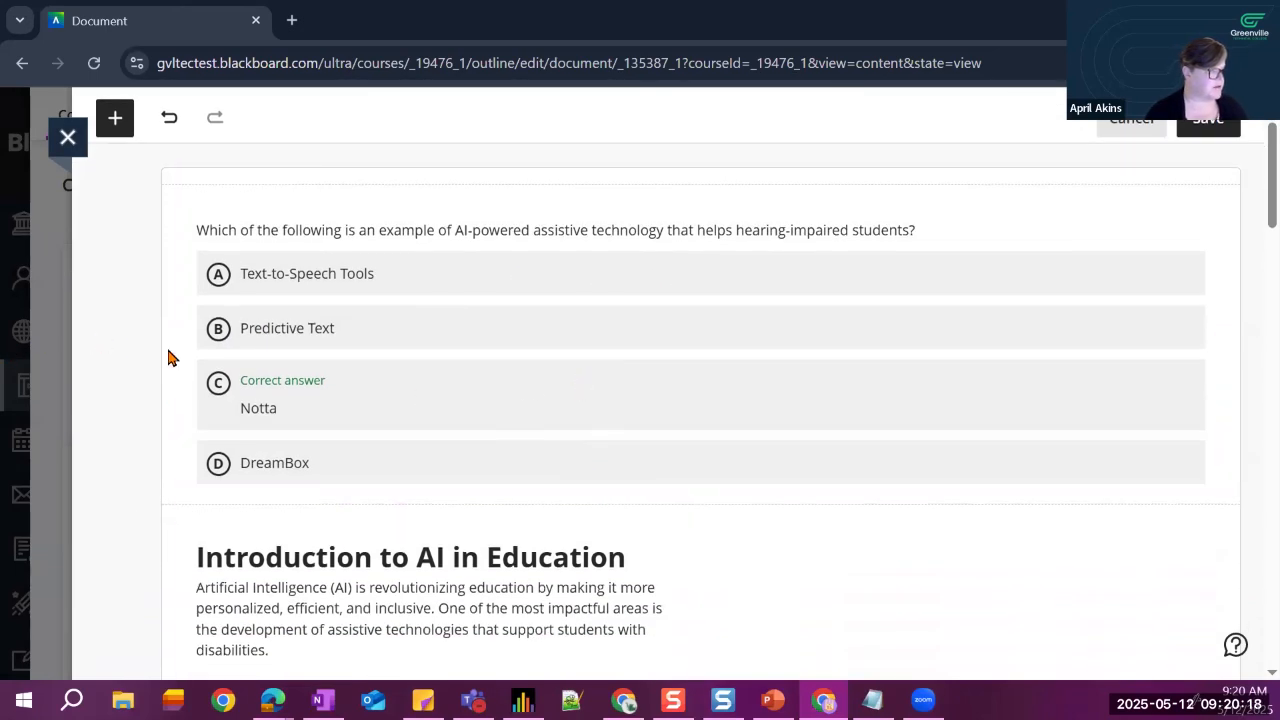
pyautogui.moveTo(172, 357); pyautogui.dragTo(712, 366)
pyautogui.scroll(2, 800, 420)
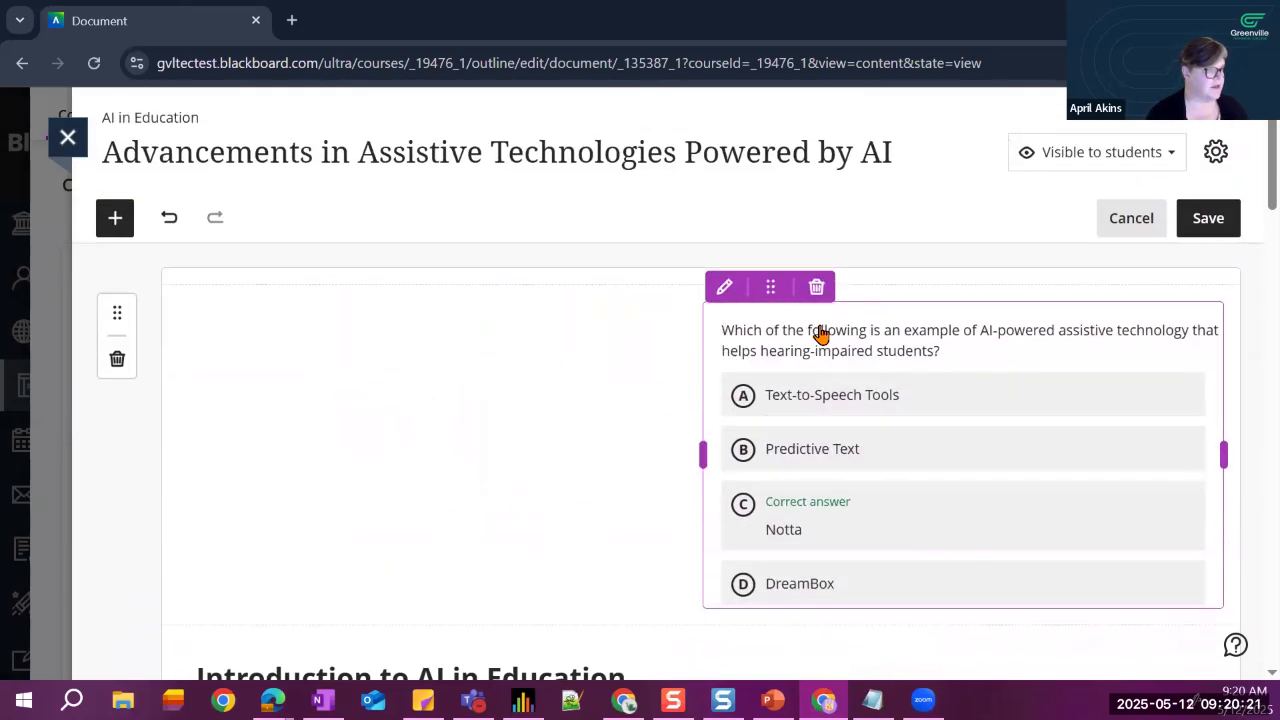
pyautogui.click(771, 287)
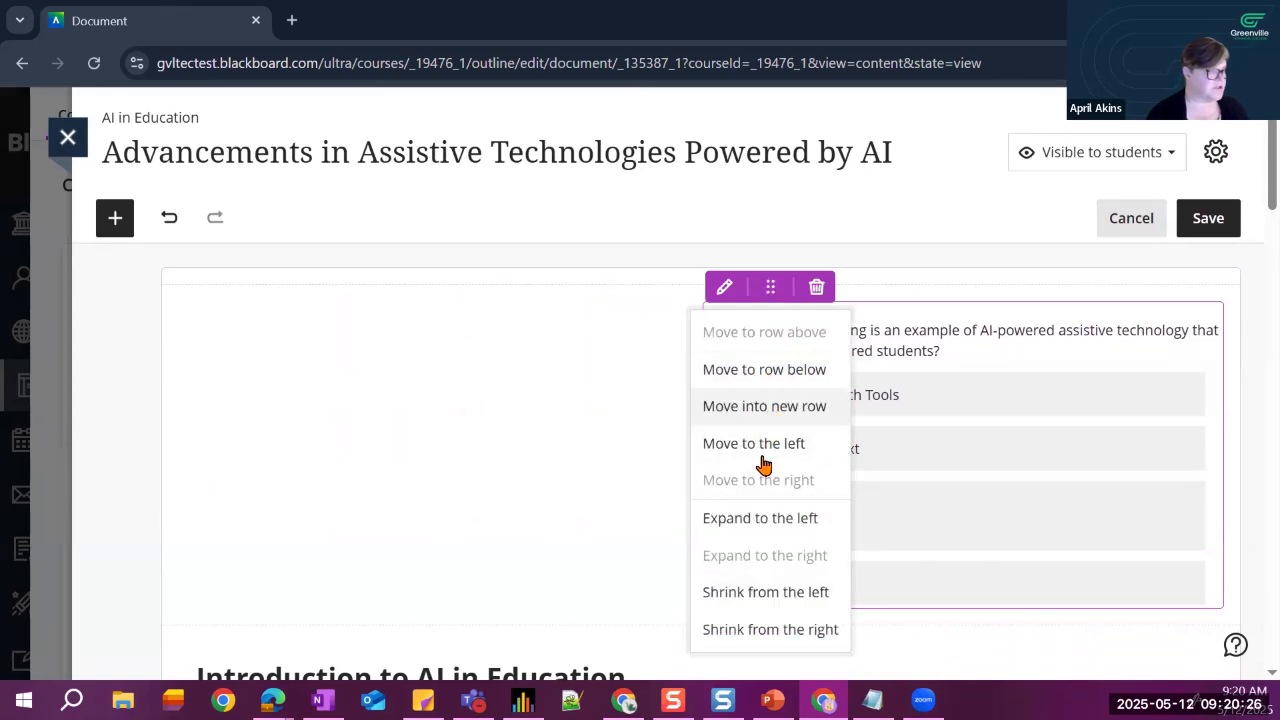
pyautogui.click(781, 370)
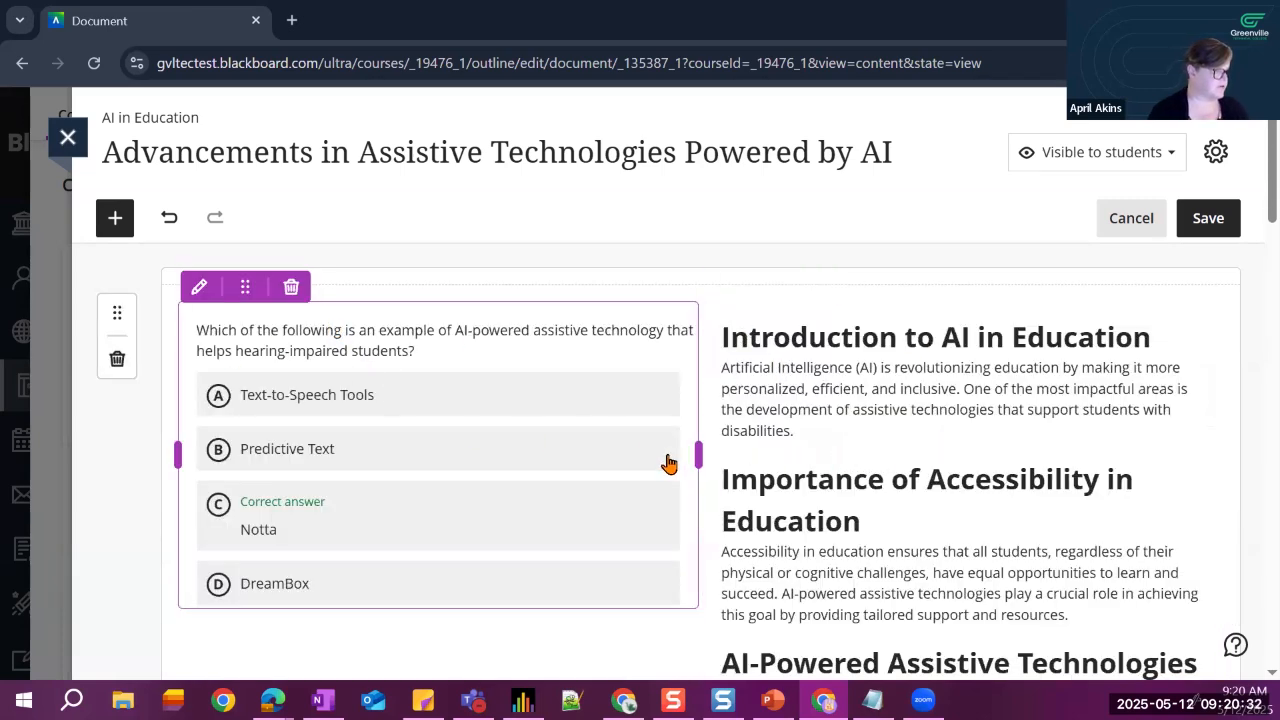
pyautogui.click(245, 290)
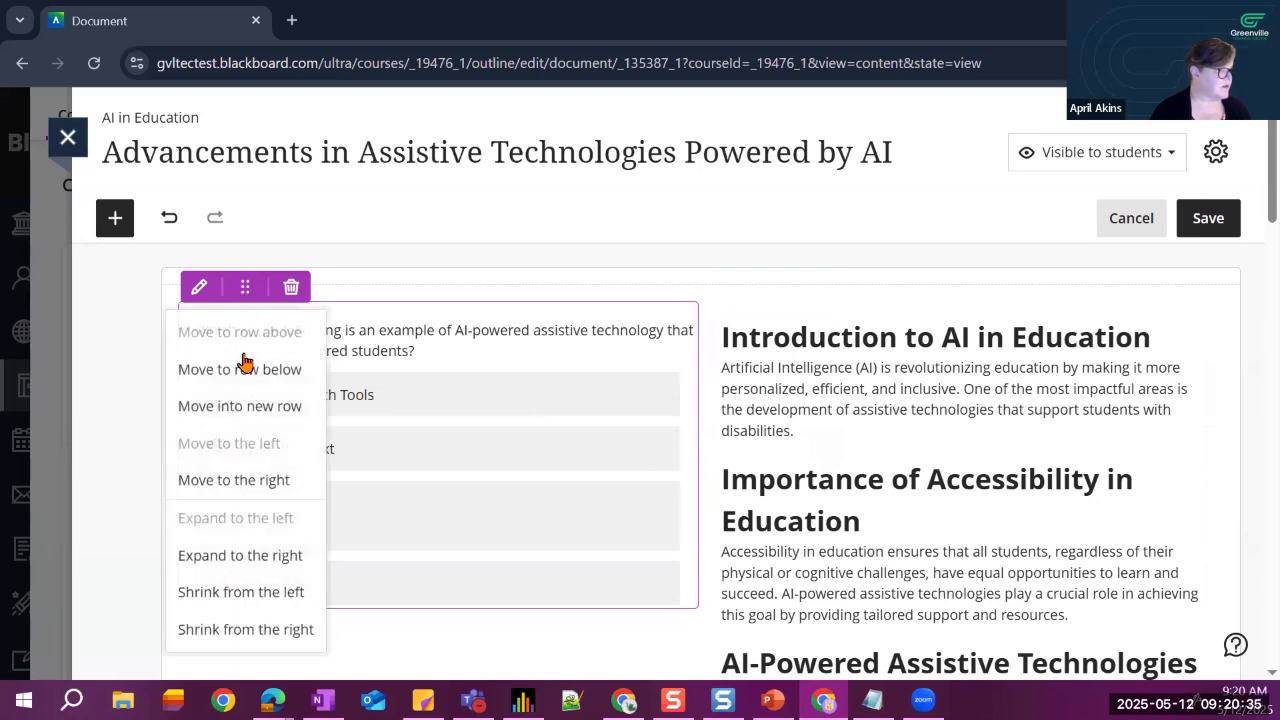
pyautogui.click(248, 483)
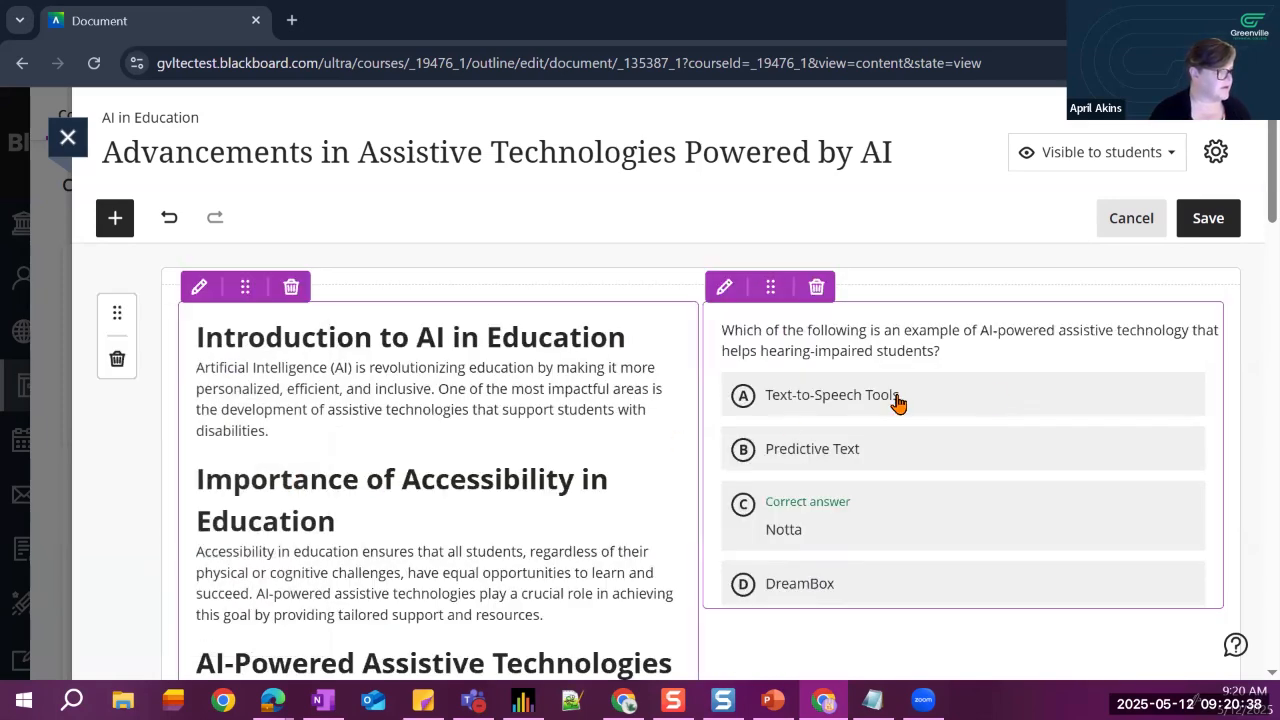
# - Narrow the knowledge check to about a quarter of the row, widen the text block to meet it, and save the document
pyautogui.scroll(-1, 996, 397)
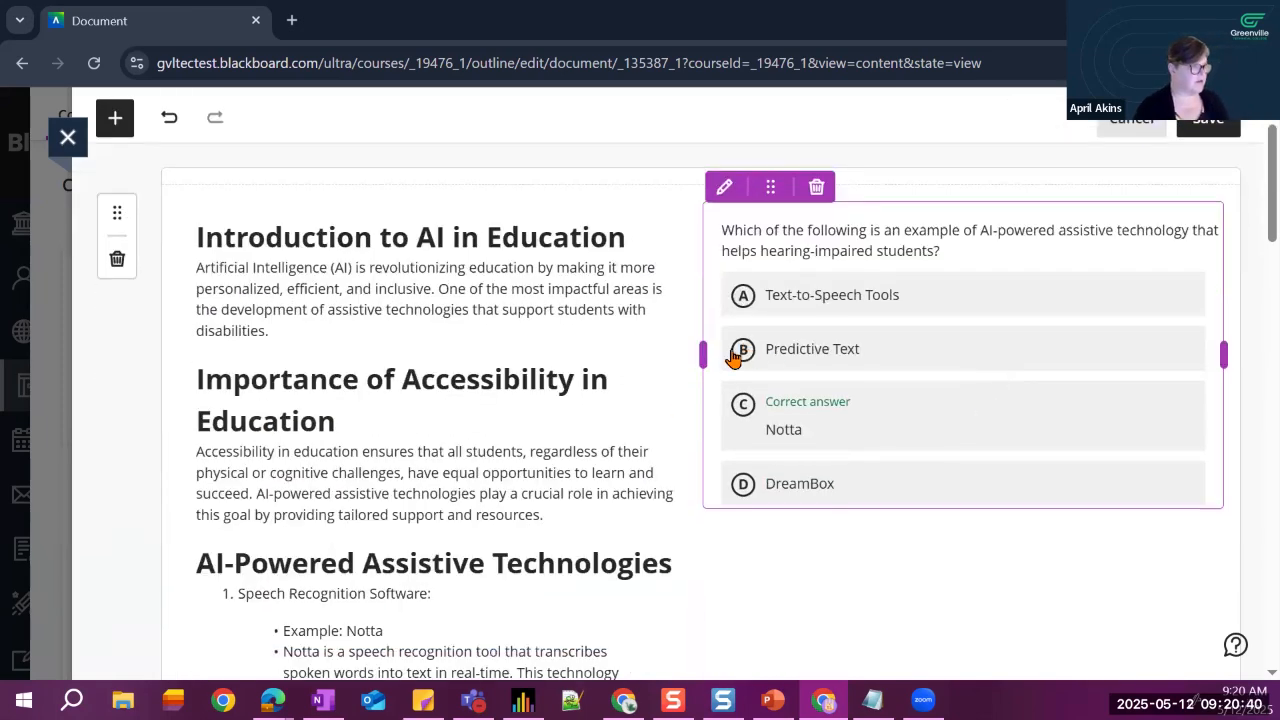
pyautogui.moveTo(705, 356); pyautogui.dragTo(965, 375)
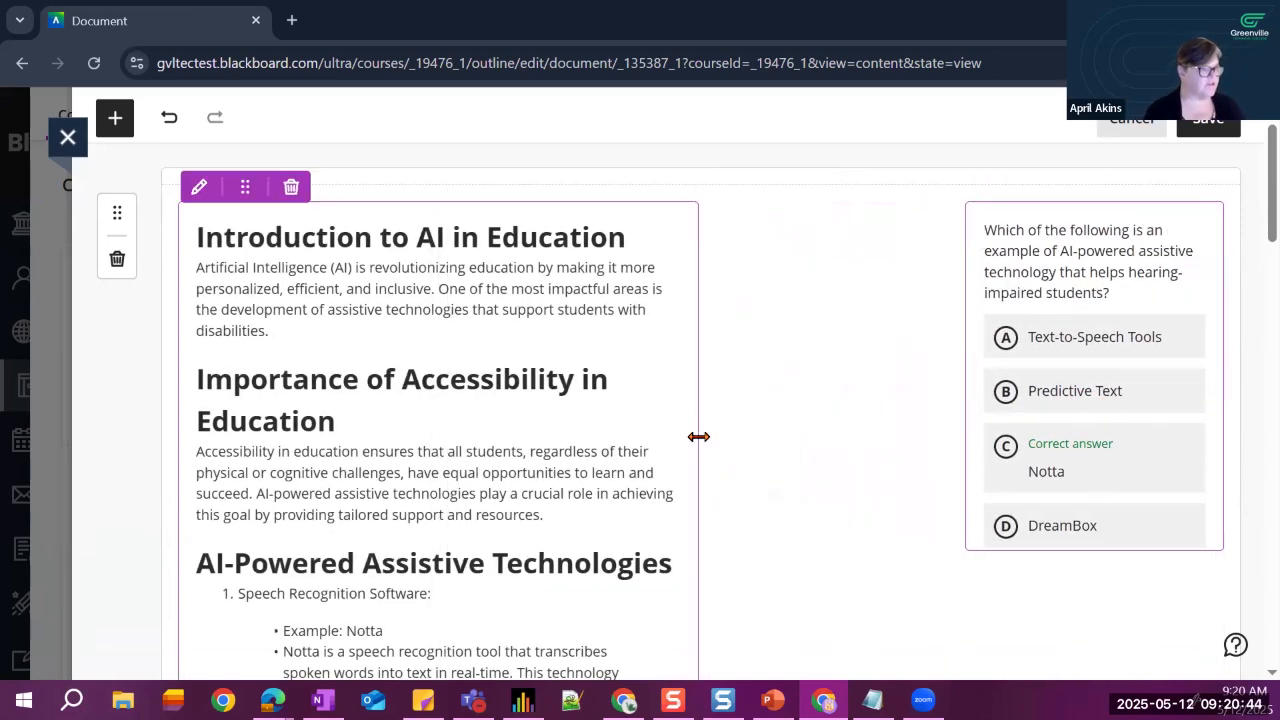
pyautogui.scroll(-5, 703, 502)
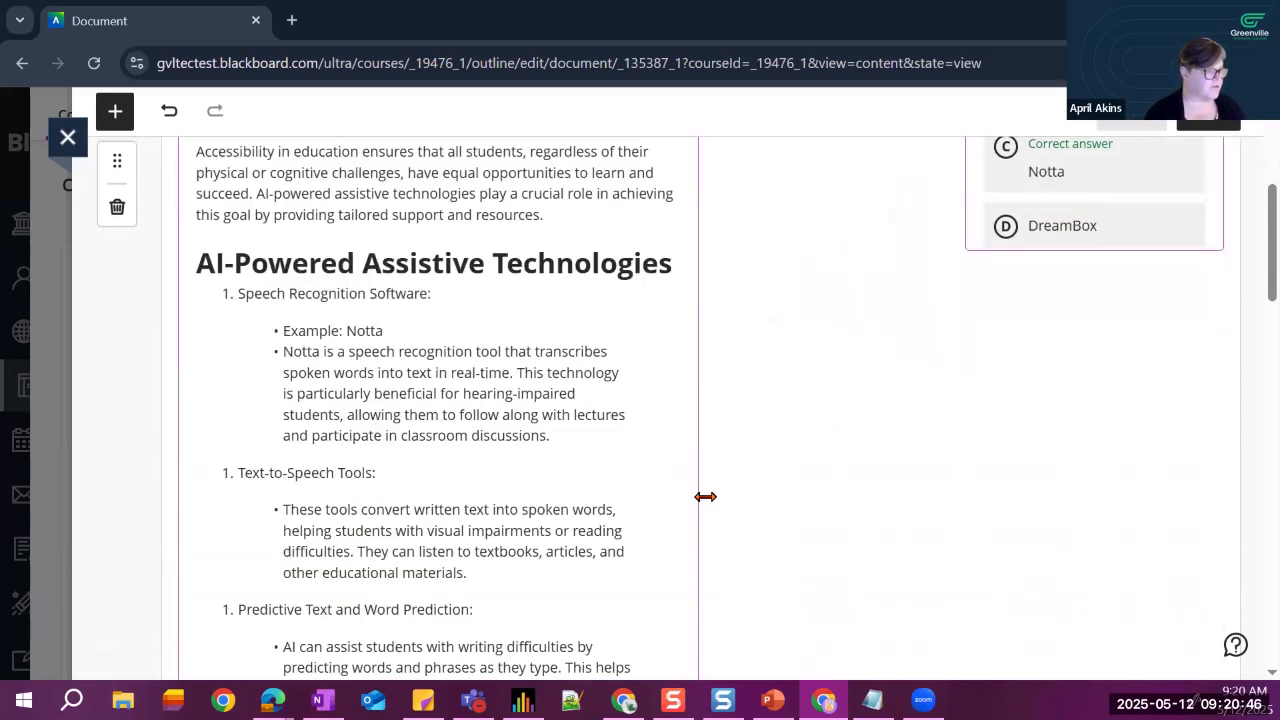
pyautogui.scroll(5, 715, 488)
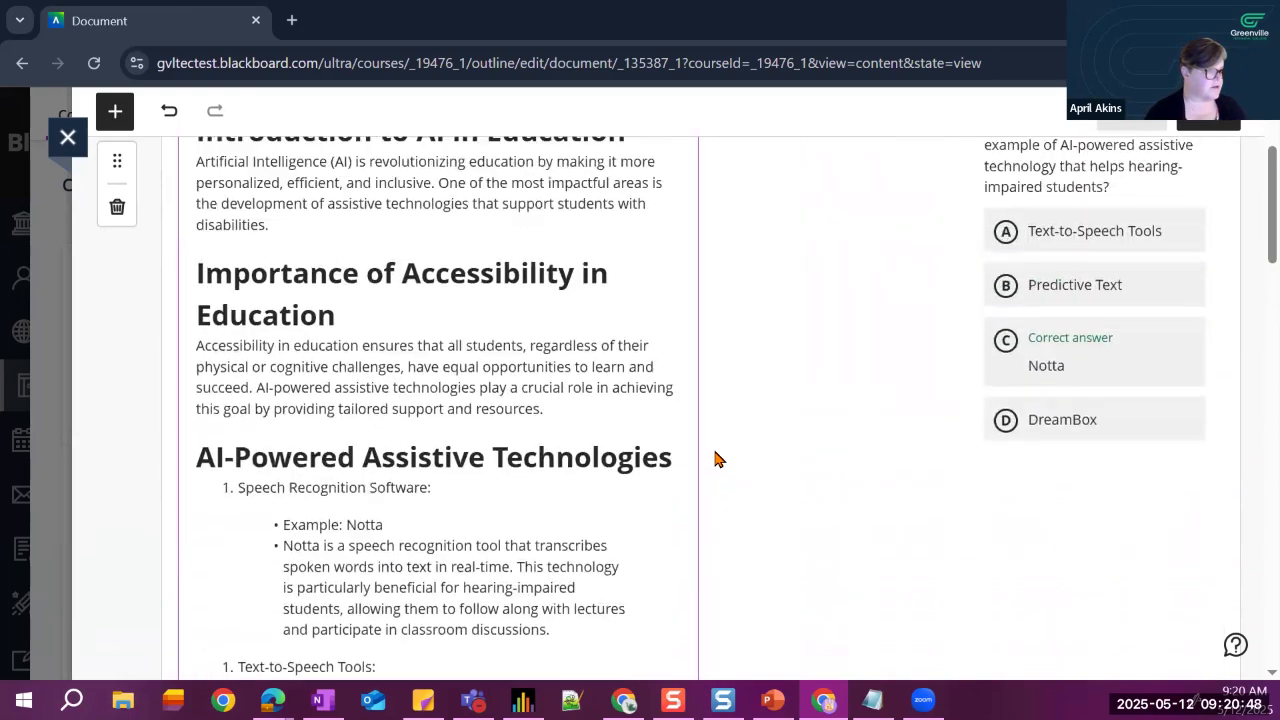
pyautogui.moveTo(698, 410); pyautogui.dragTo(954, 417)
pyautogui.scroll(-4, 957, 505)
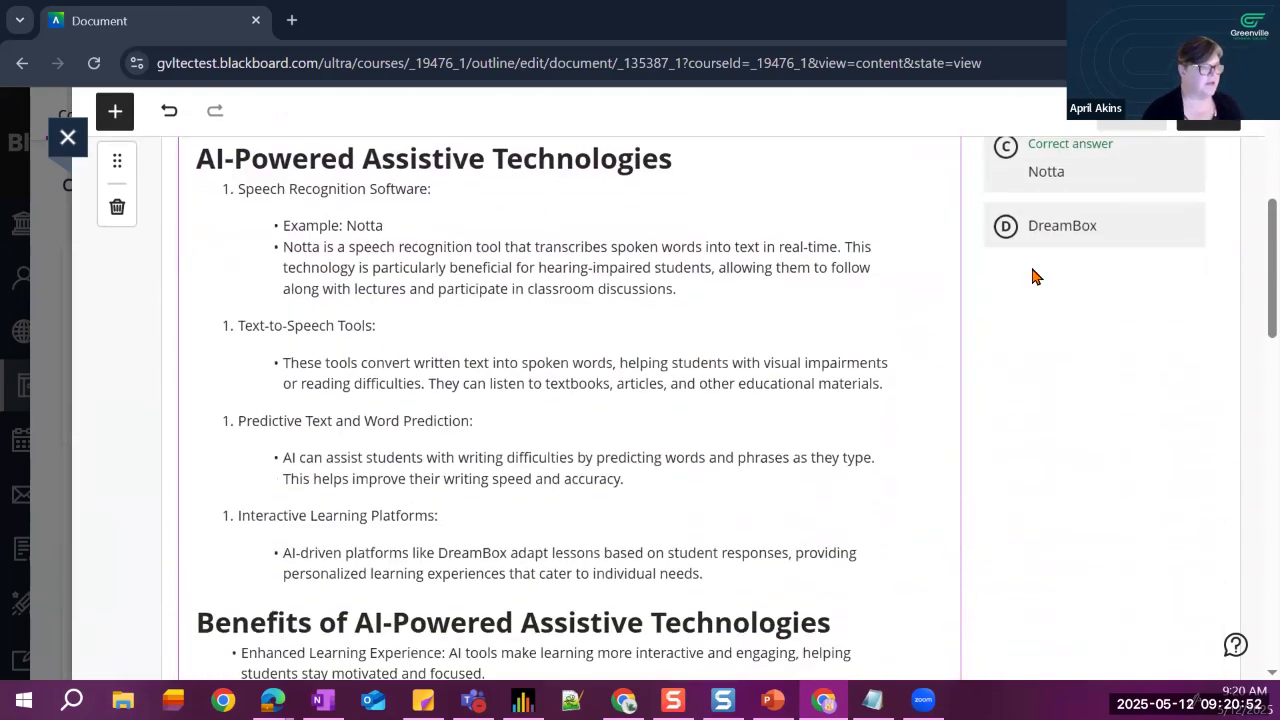
pyautogui.scroll(-5, 1097, 367)
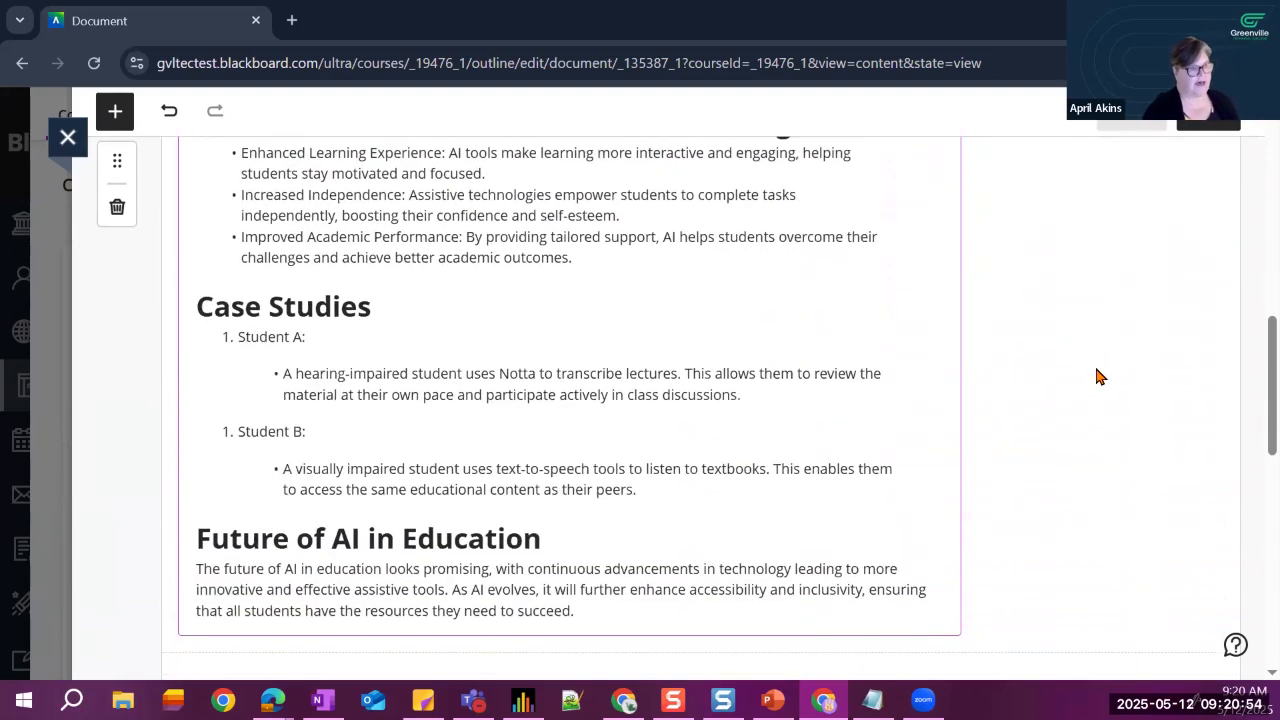
pyautogui.scroll(7, 1094, 374)
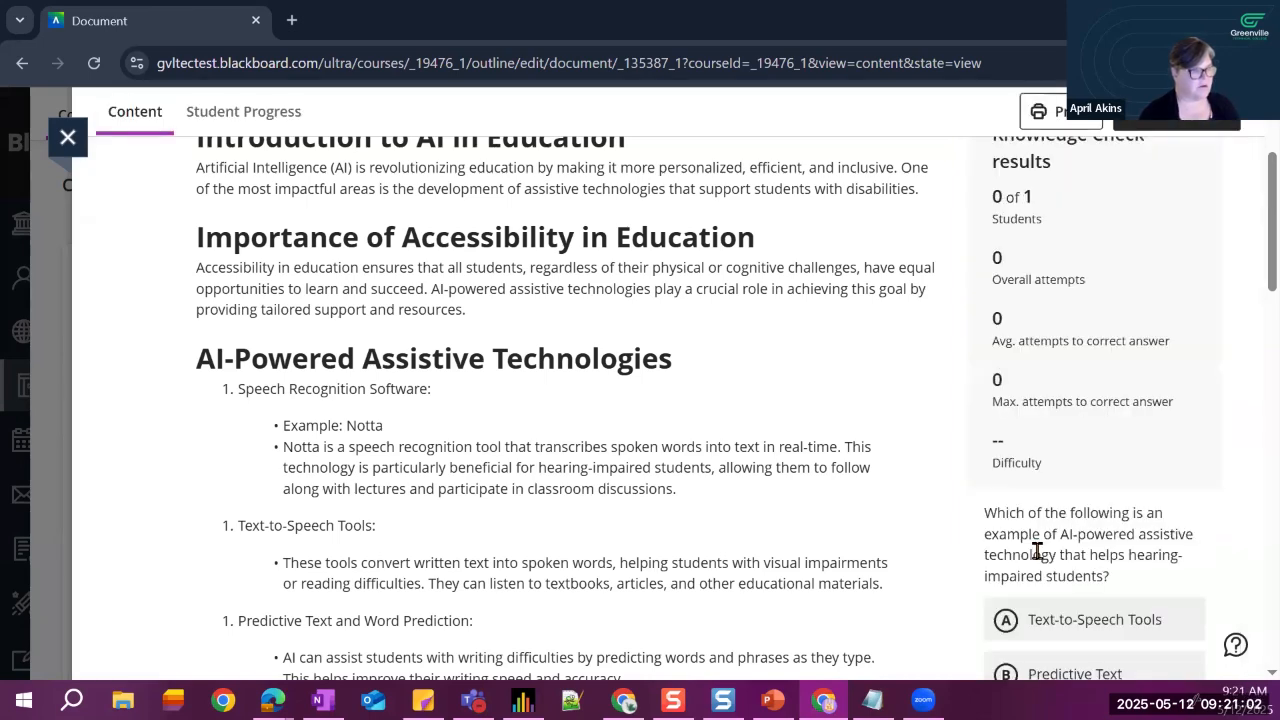
# - Examine the Knowledge Check results and the question with its answer options beside the document text
pyautogui.scroll(2, 1037, 552)
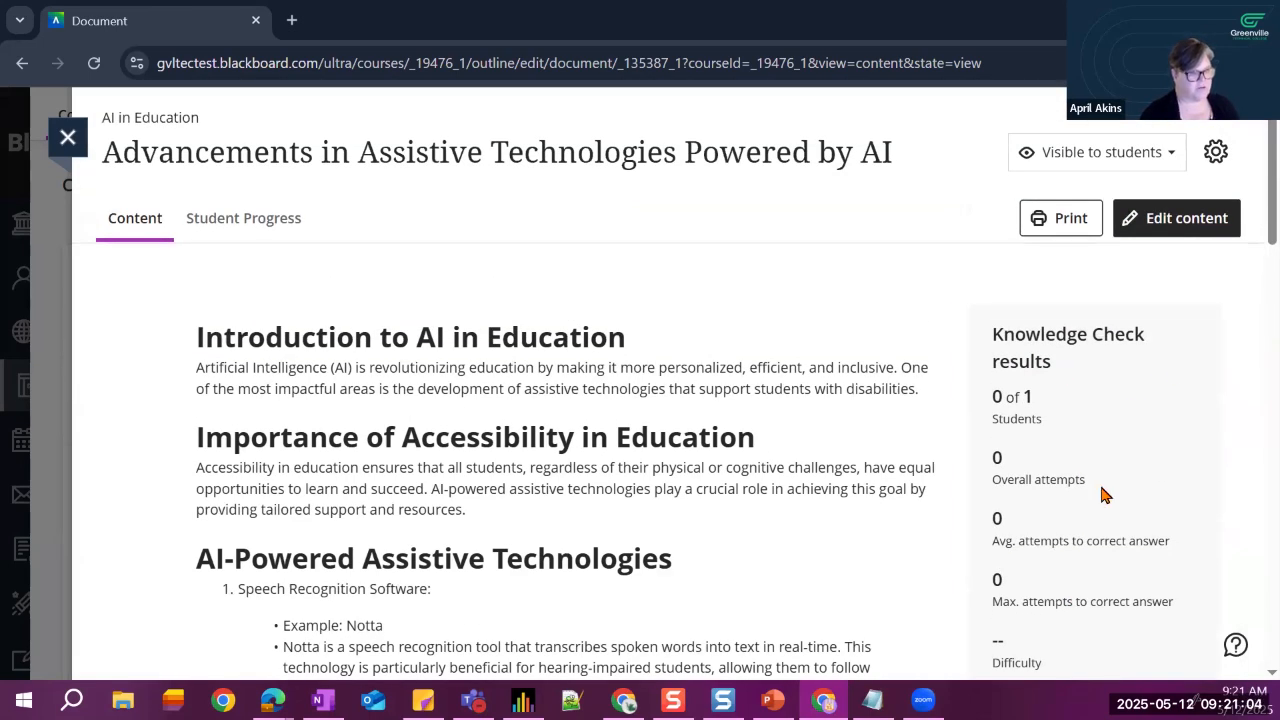
pyautogui.scroll(-2, 1104, 494)
pyautogui.scroll(-1, 1045, 440)
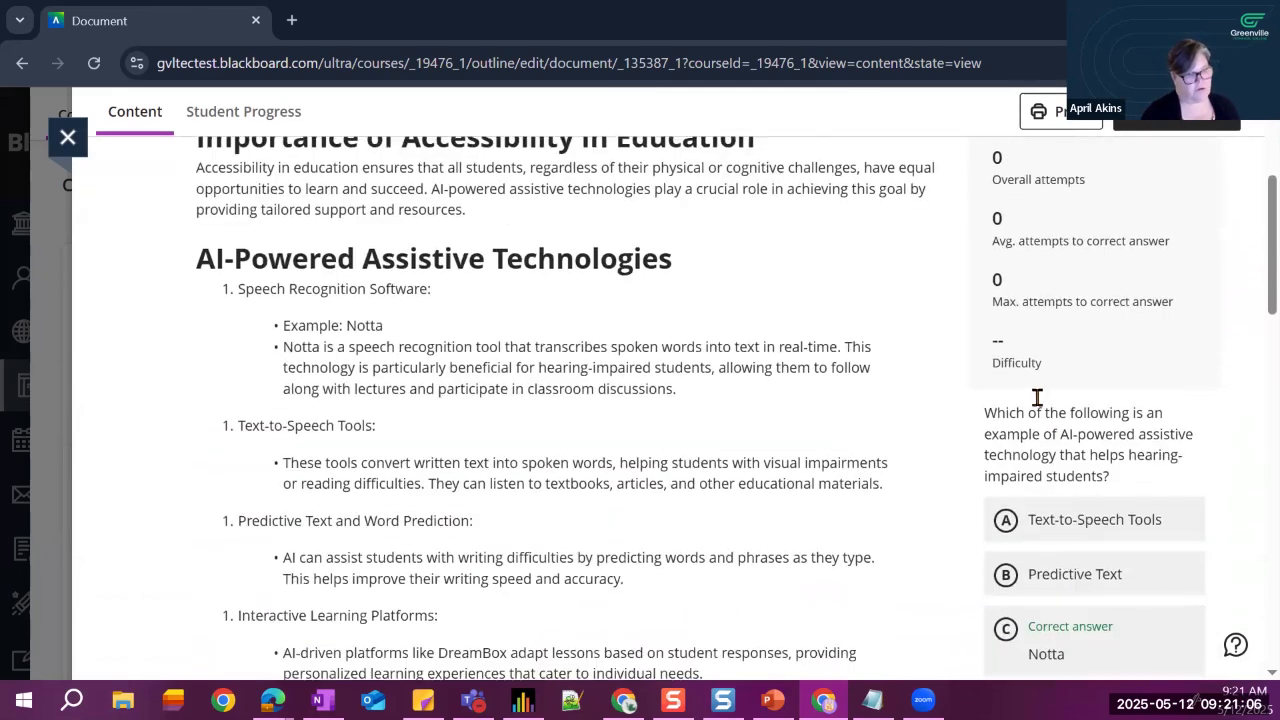
pyautogui.scroll(-1, 1110, 528)
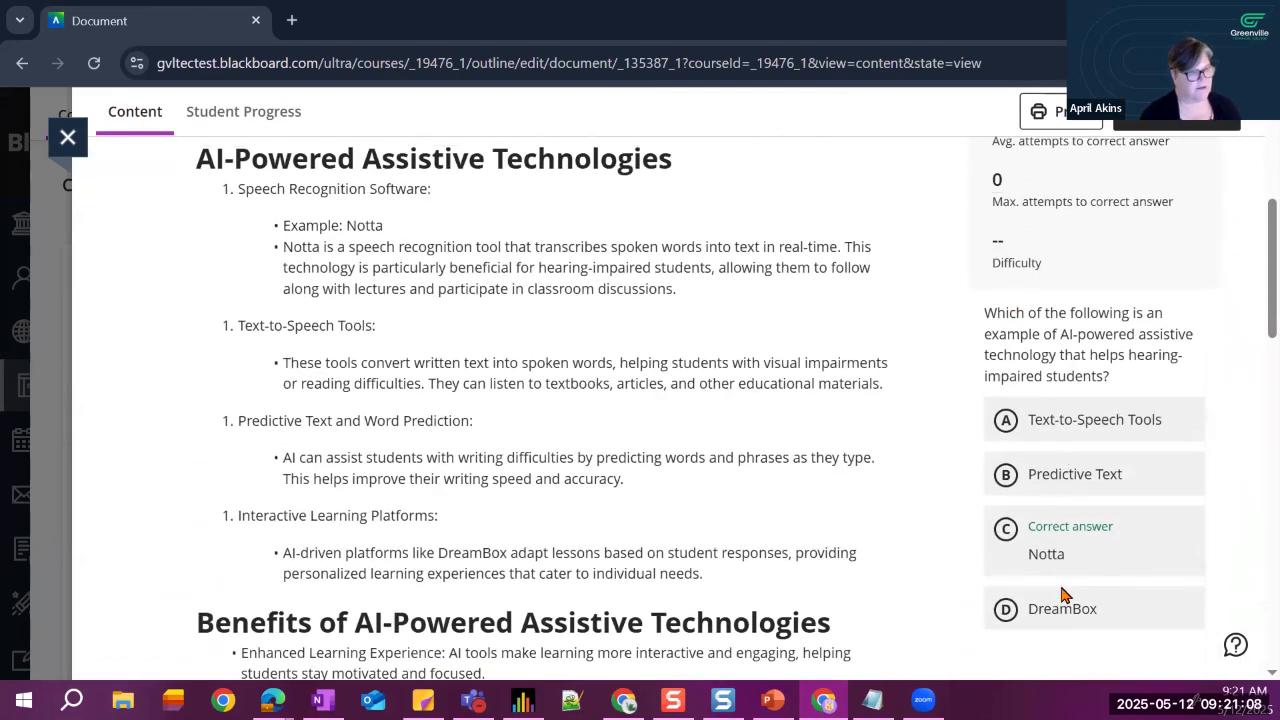
pyautogui.scroll(4, 1062, 594)
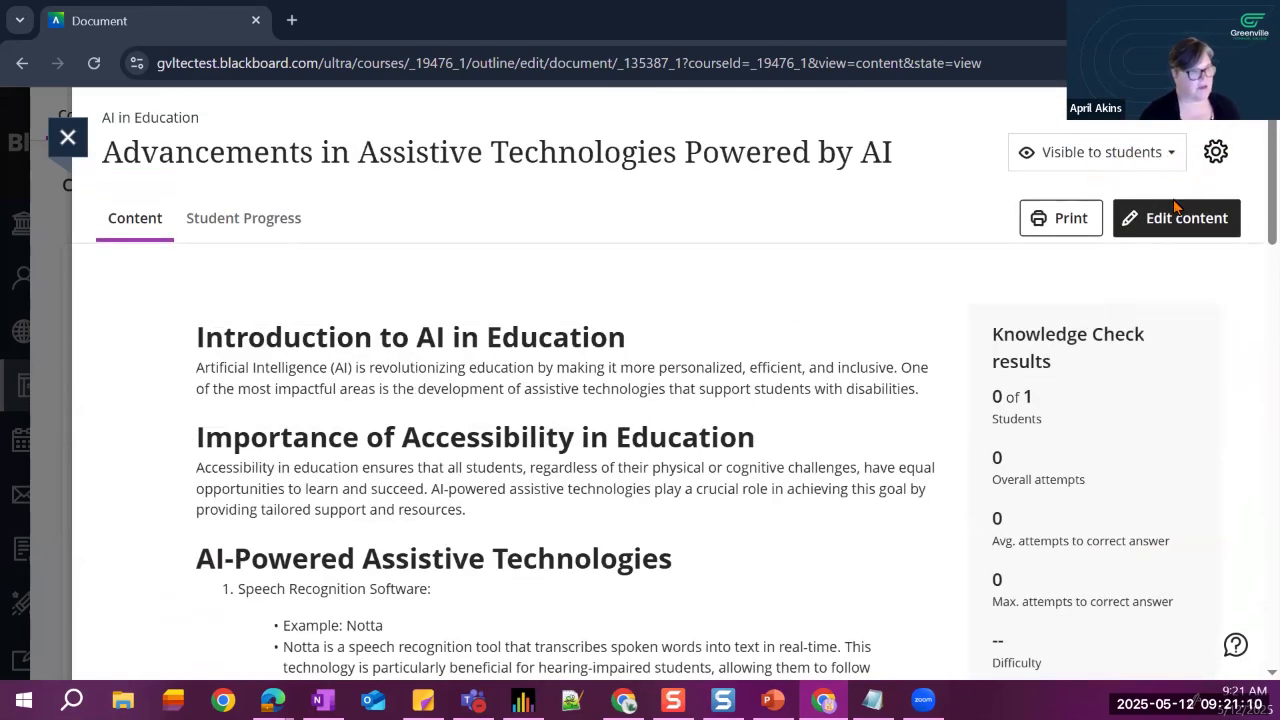
# - Close the document and start the Student Preview of the AI in Education course
pyautogui.click(67, 137)
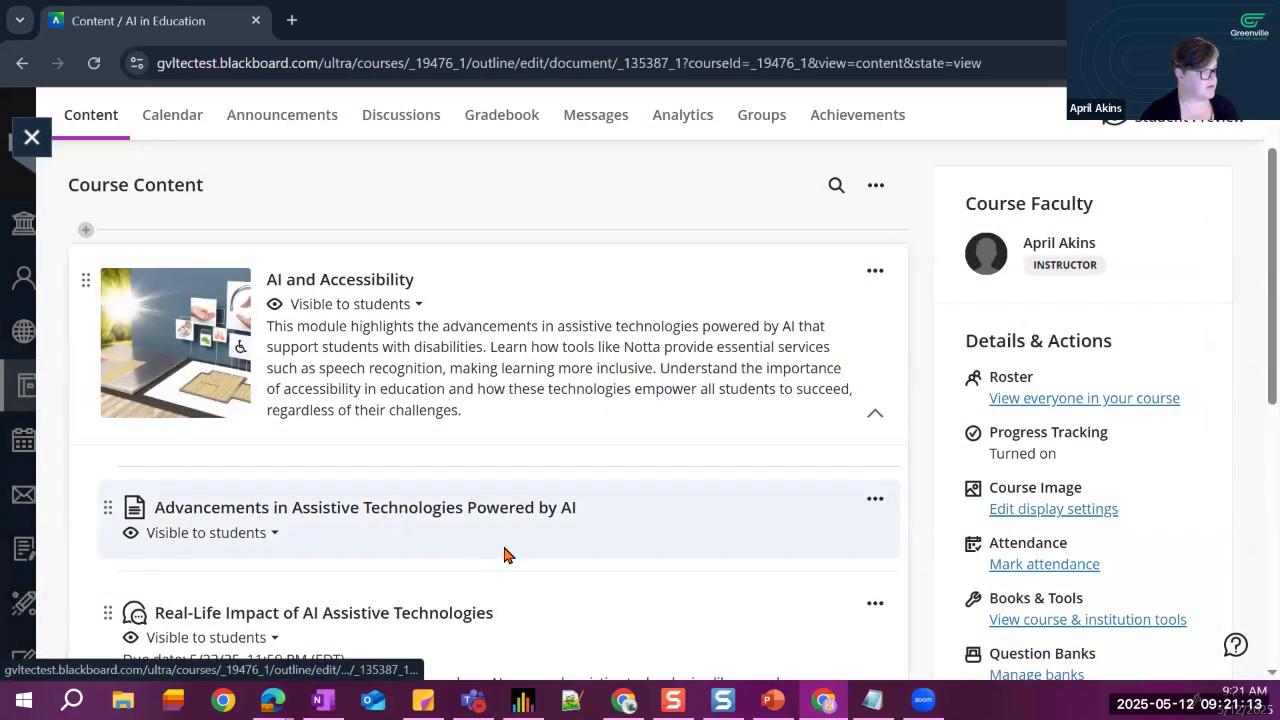
pyautogui.click(504, 555)
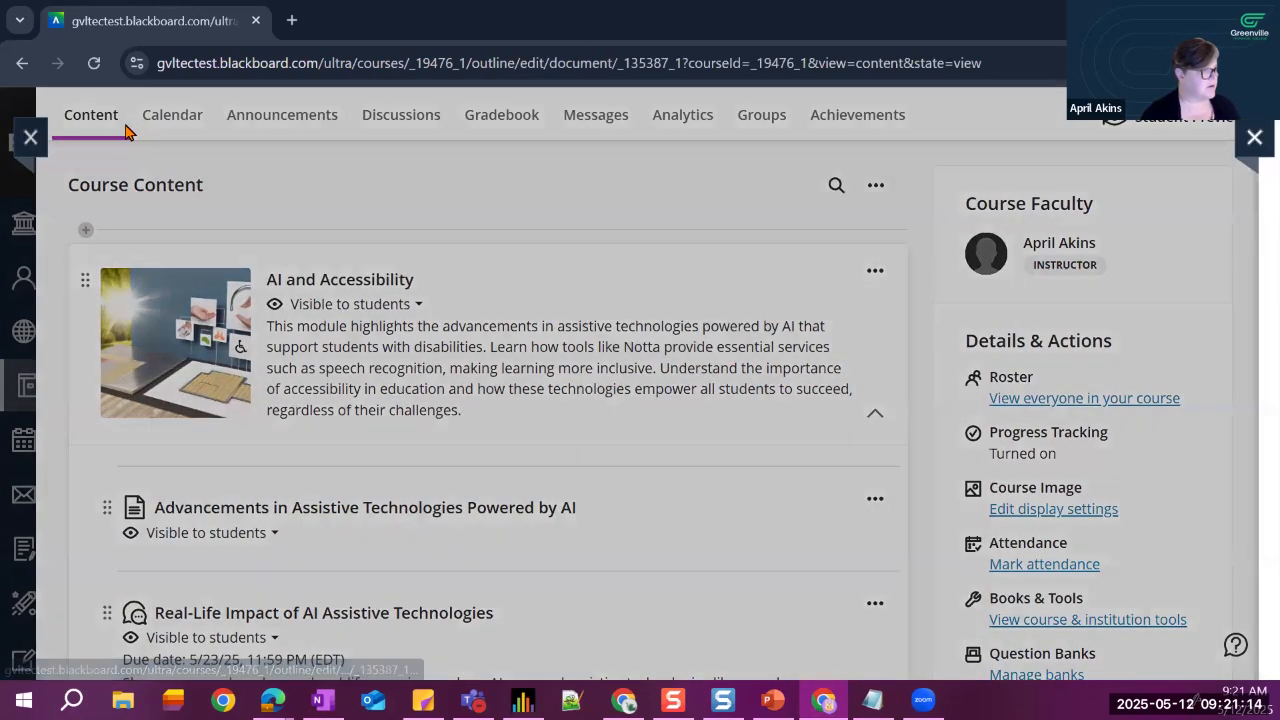
pyautogui.press('Escape')
pyautogui.click(1155, 222)
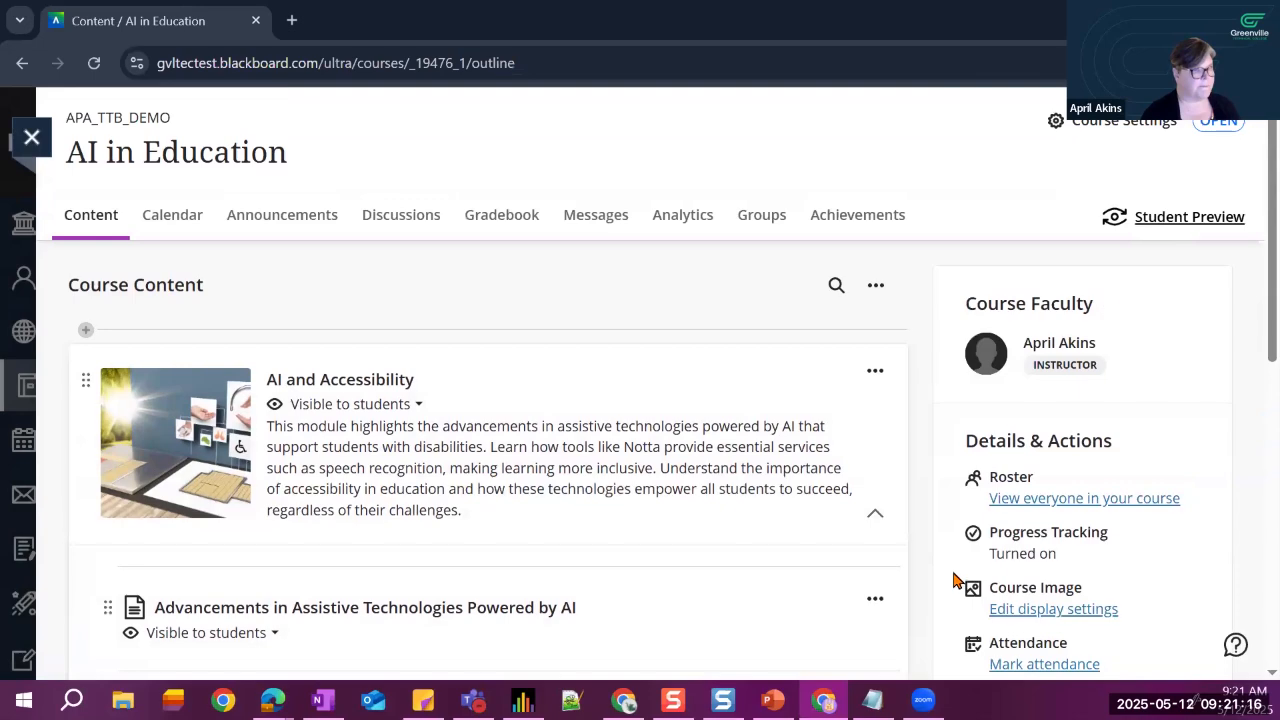
pyautogui.click(769, 431)
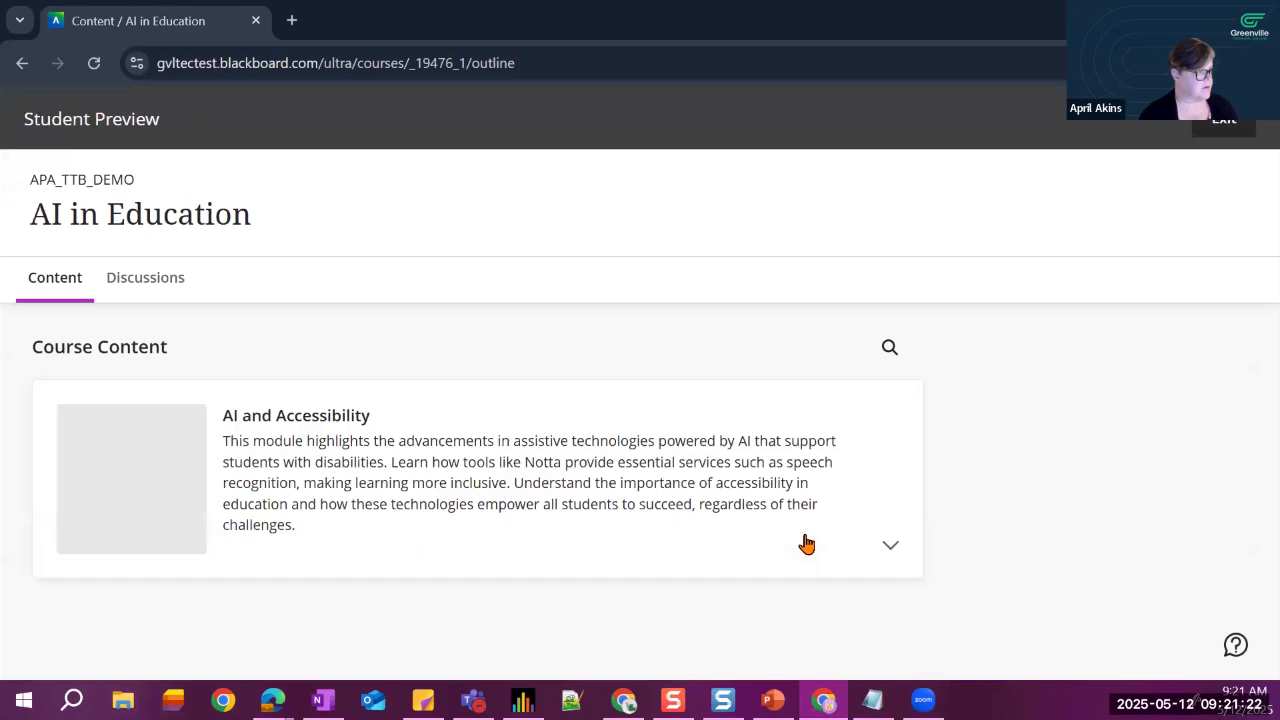
# - Expand the AI and Accessibility module, open Advancements in Assistive Technologies Powered by AI, and look through it as a student
pyautogui.click(392, 515)
pyautogui.scroll(-1, 436, 590)
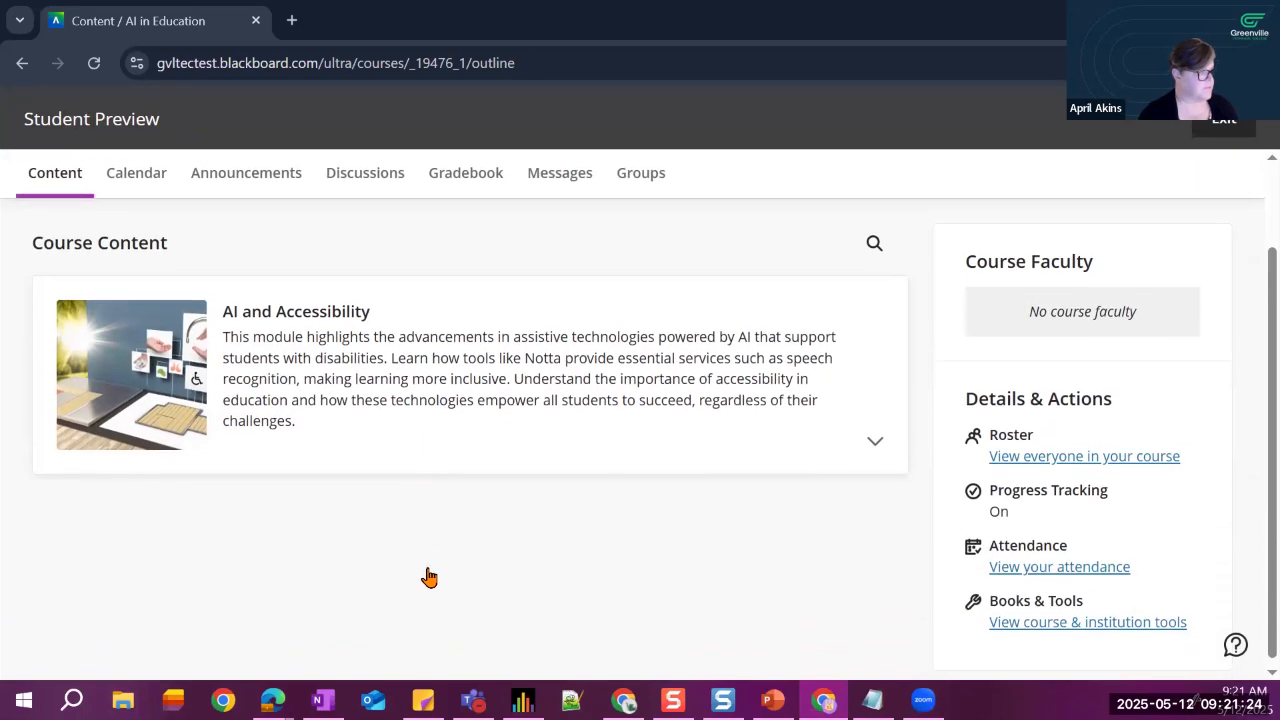
pyautogui.scroll(-2, 426, 583)
pyautogui.click(266, 306)
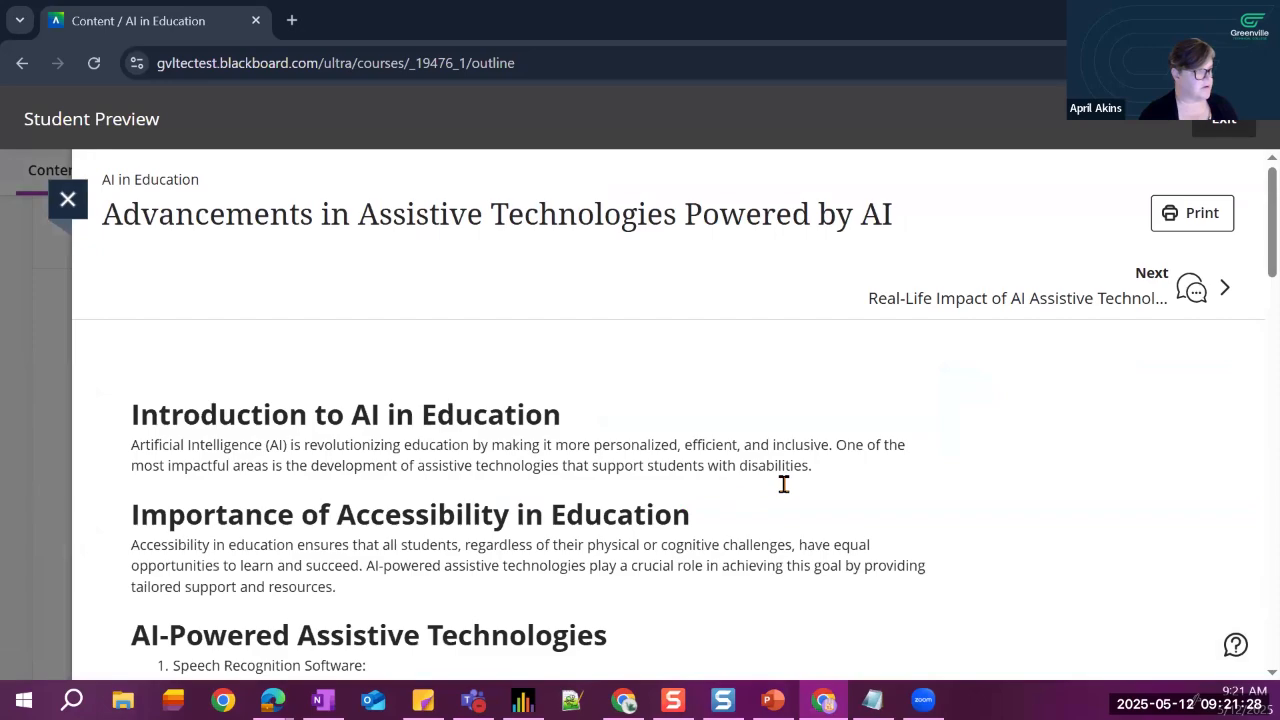
pyautogui.scroll(-5, 784, 484)
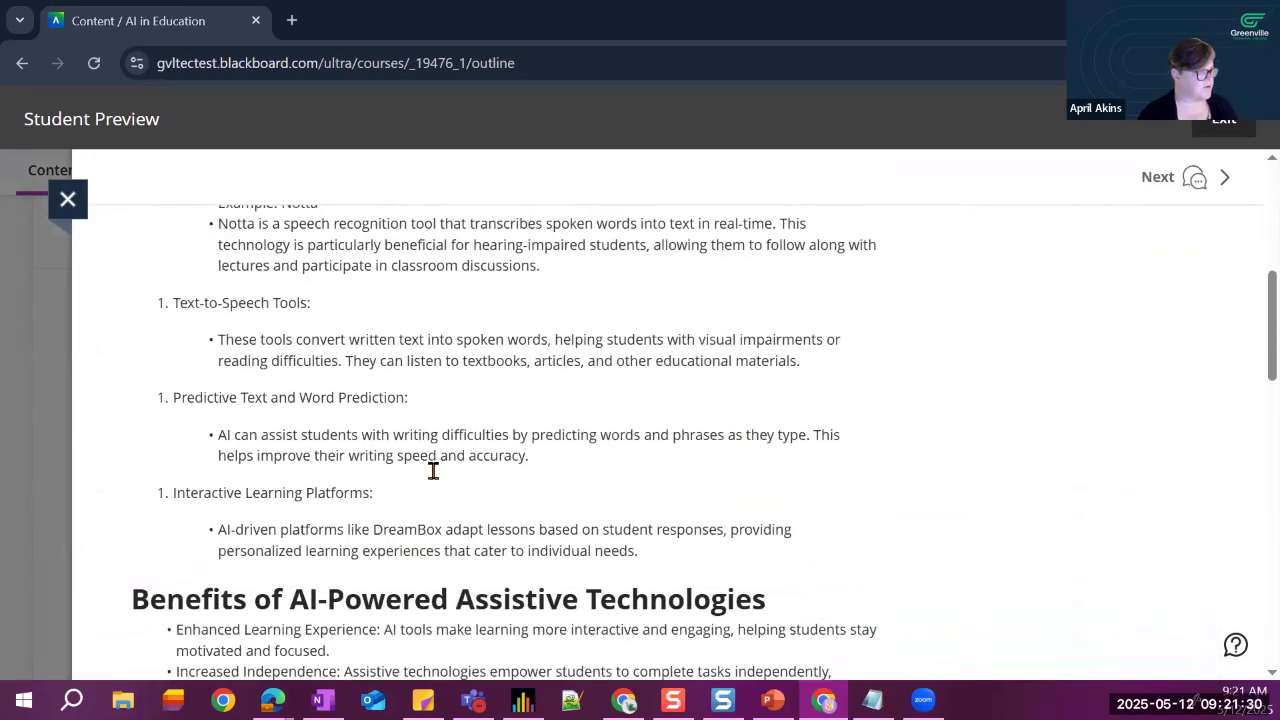
pyautogui.scroll(-5, 433, 470)
pyautogui.scroll(6, 451, 528)
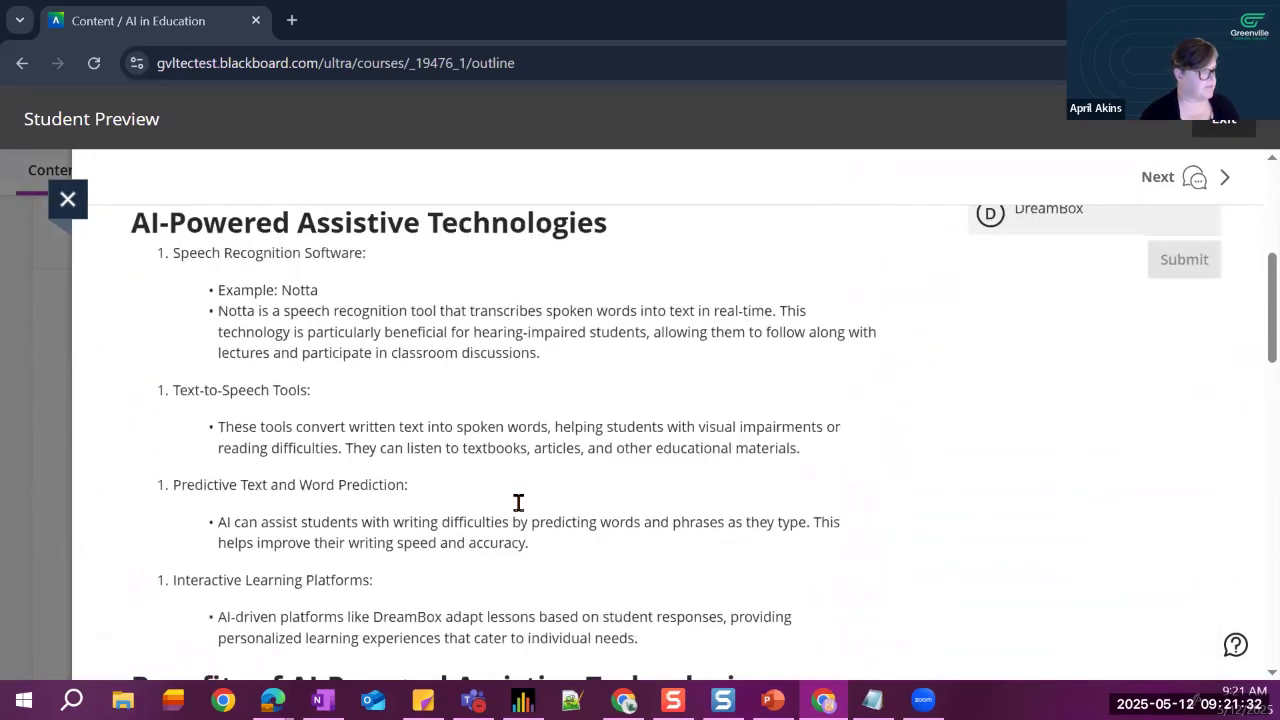
pyautogui.scroll(4, 518, 502)
pyautogui.scroll(-1, 1060, 386)
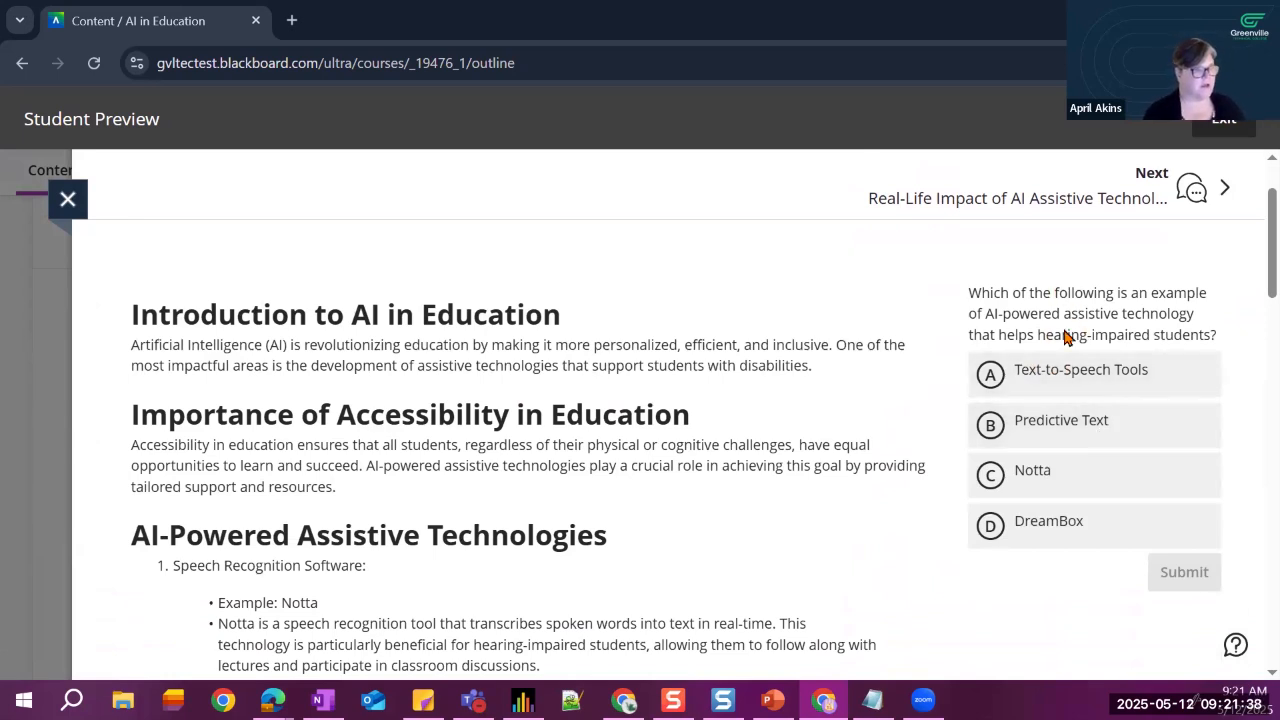
# - Test the knowledge check by submitting Text-to-Speech Tools, retrying the question, and submitting Notta
pyautogui.click(1053, 380)
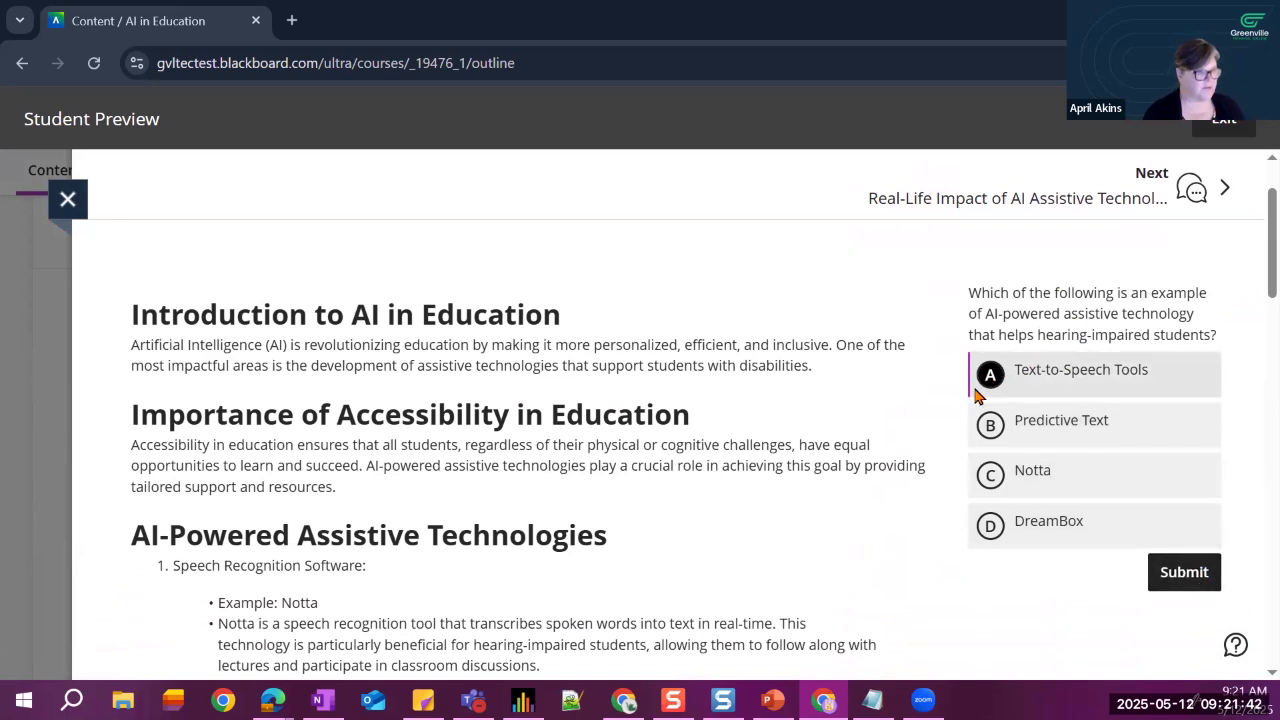
pyautogui.click(1184, 580)
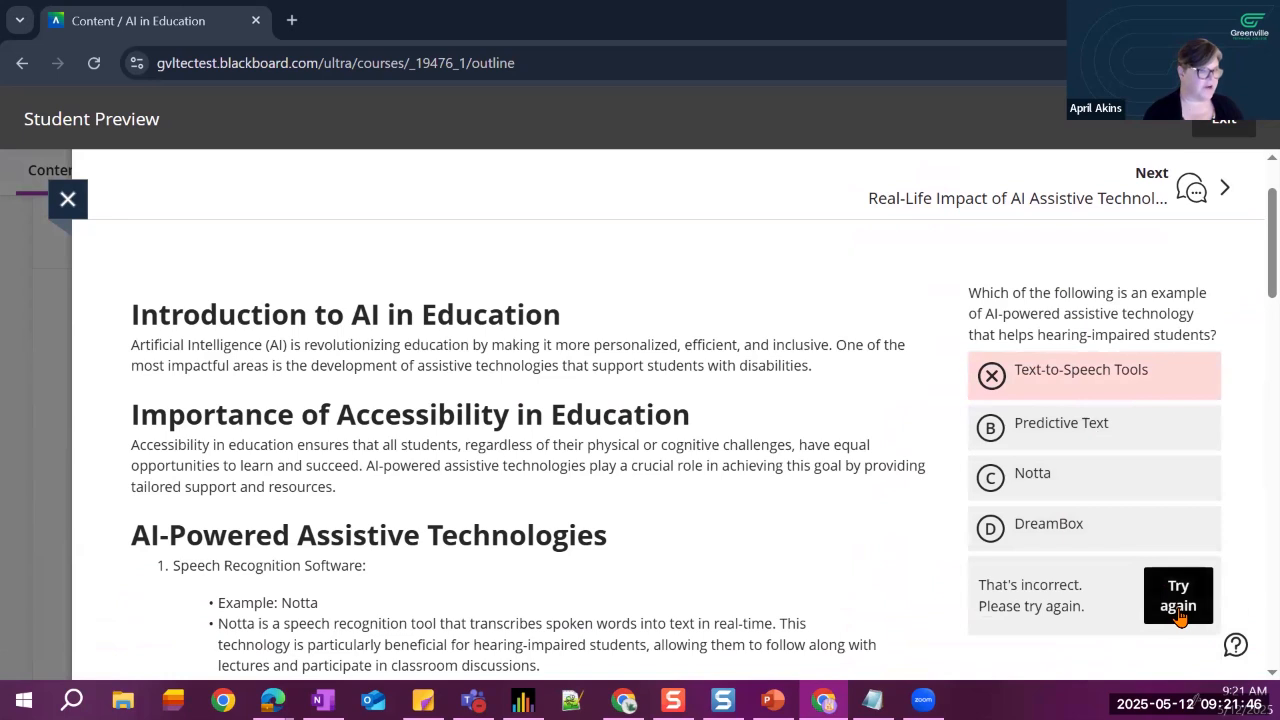
pyautogui.click(1156, 619)
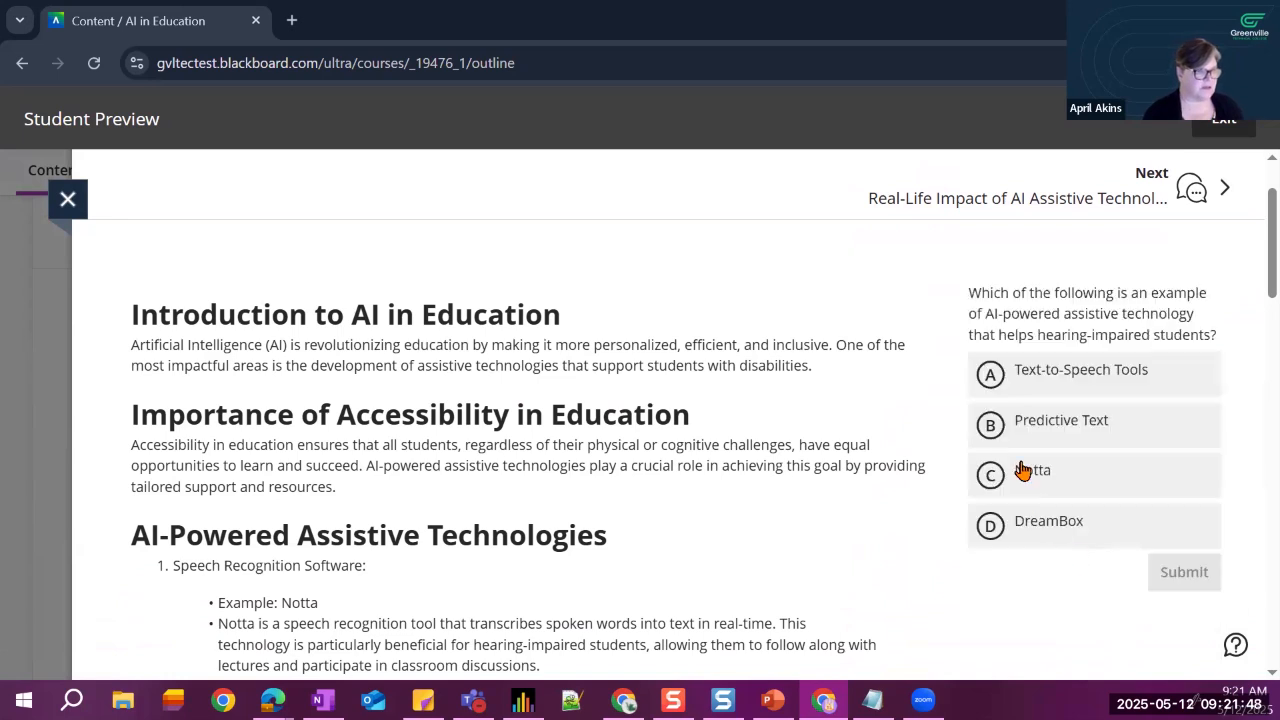
pyautogui.click(1080, 474)
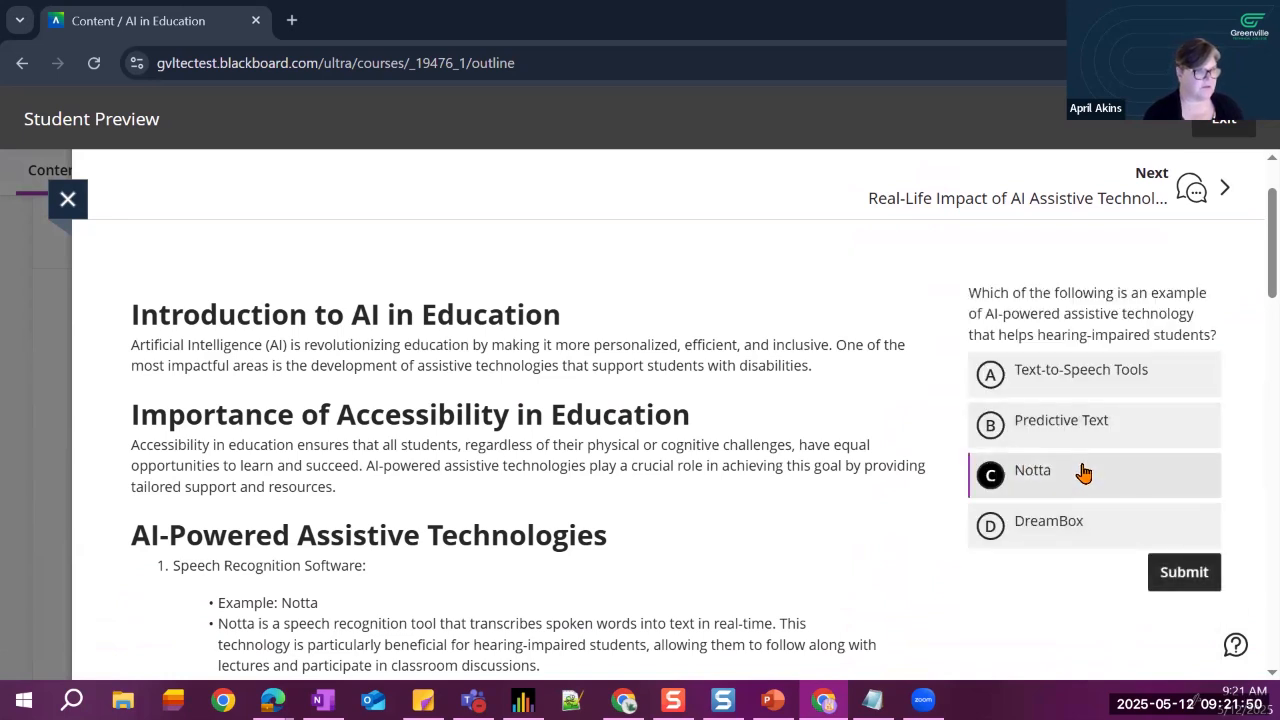
pyautogui.click(1196, 574)
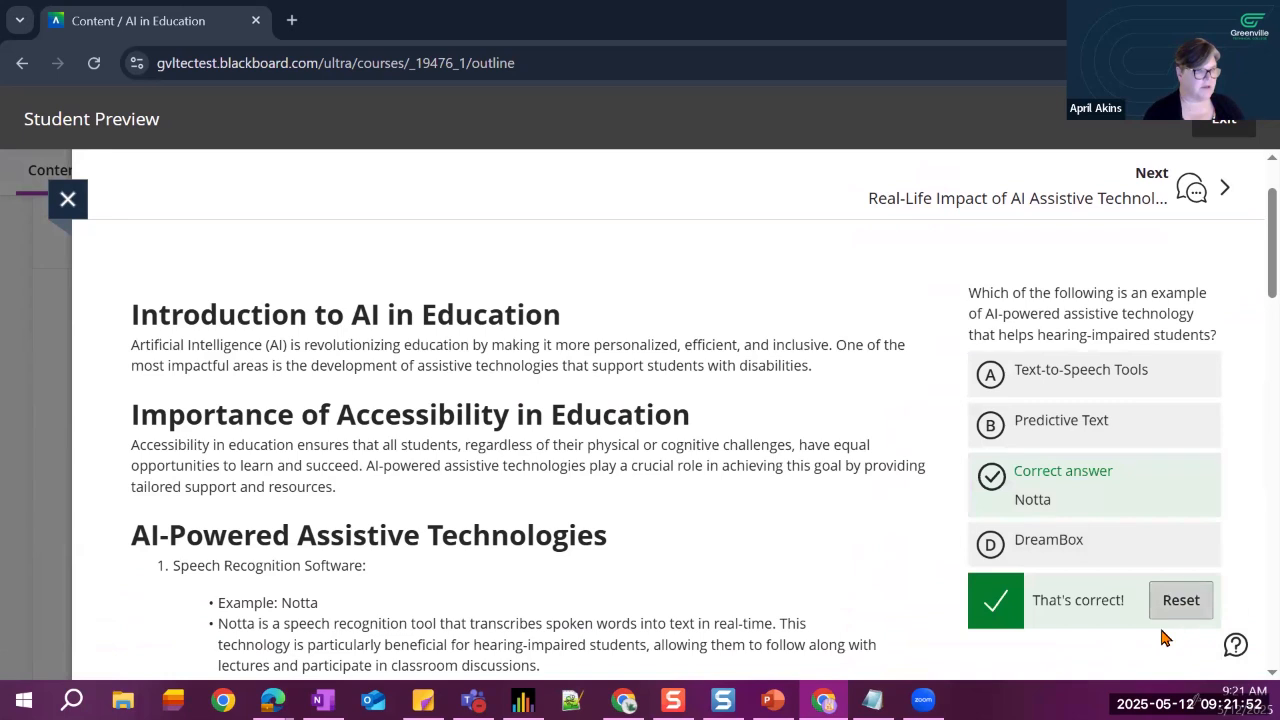
# - Reset the knowledge check question beside the document text and exit Student Preview
pyautogui.scroll(-1, 1007, 533)
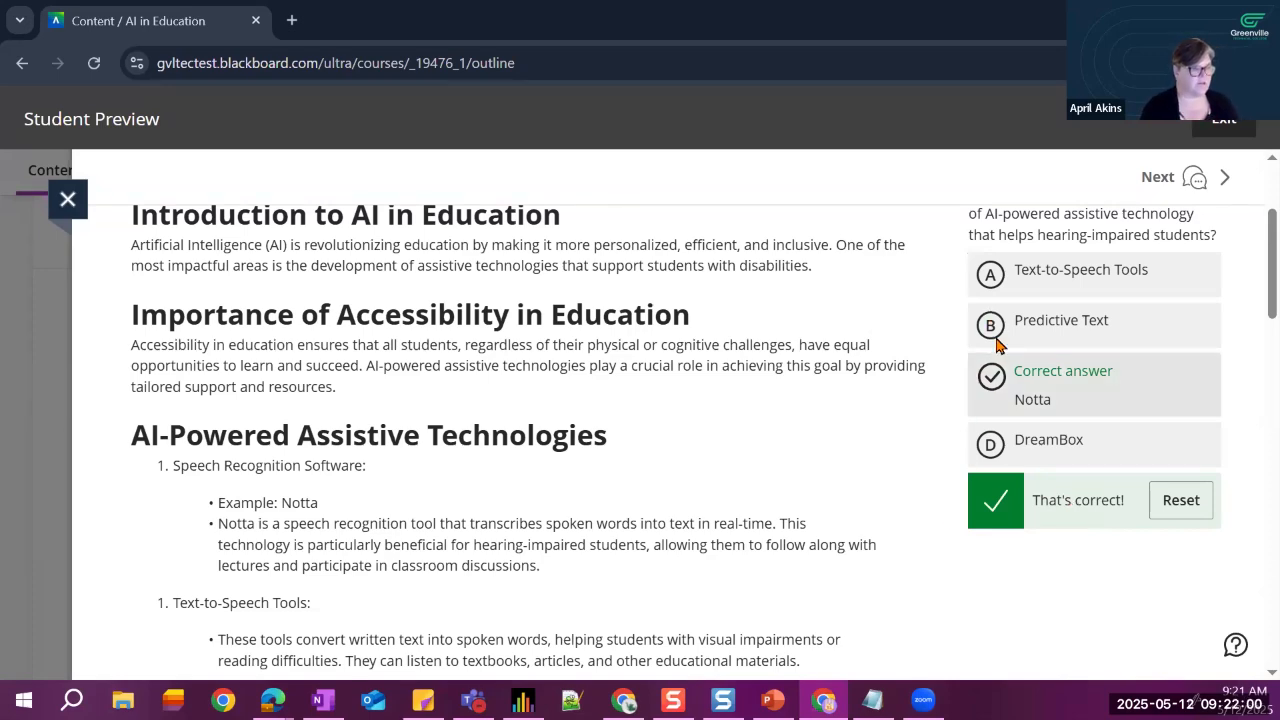
pyautogui.click(1180, 503)
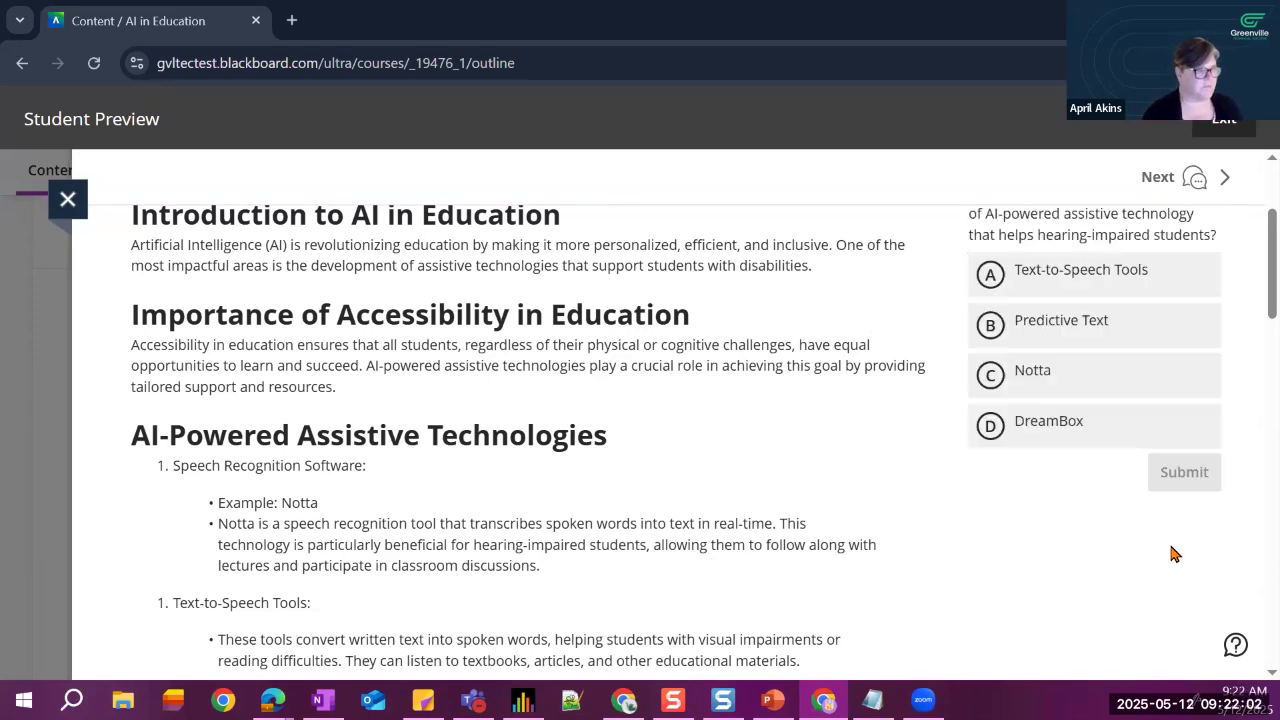
pyautogui.scroll(2, 1188, 548)
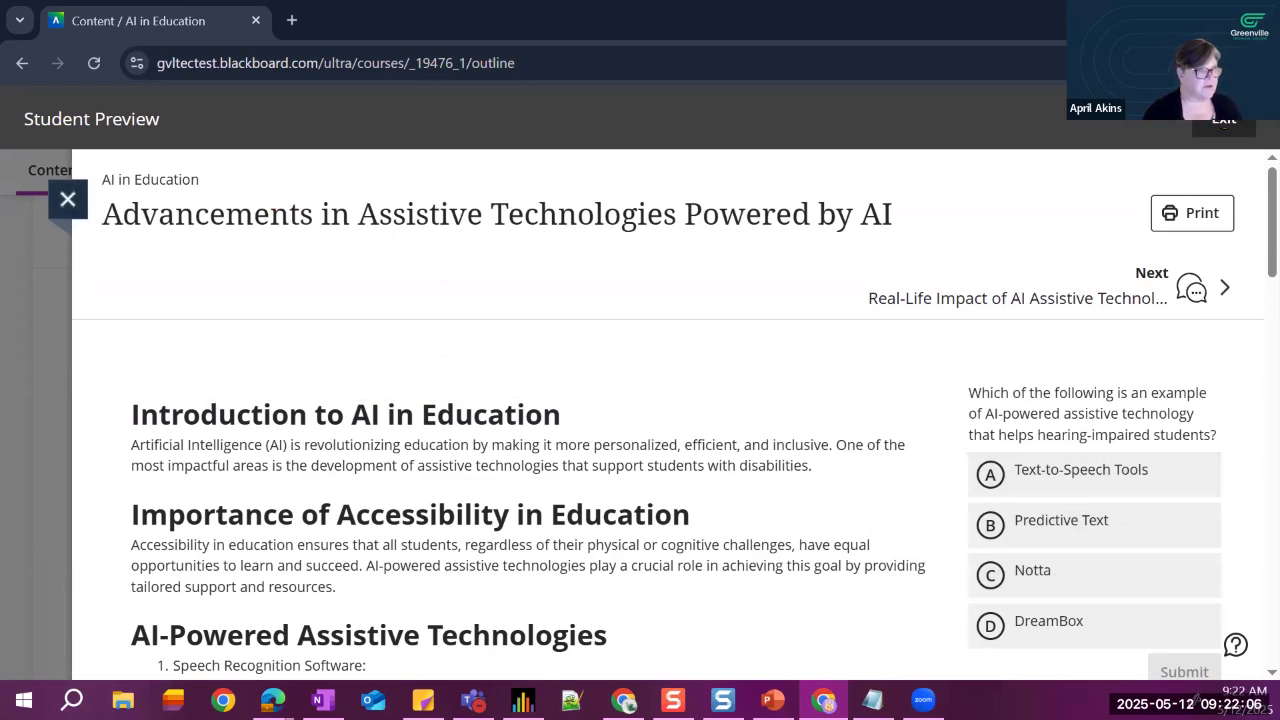
pyautogui.click(1224, 120)
pyautogui.click(1228, 285)
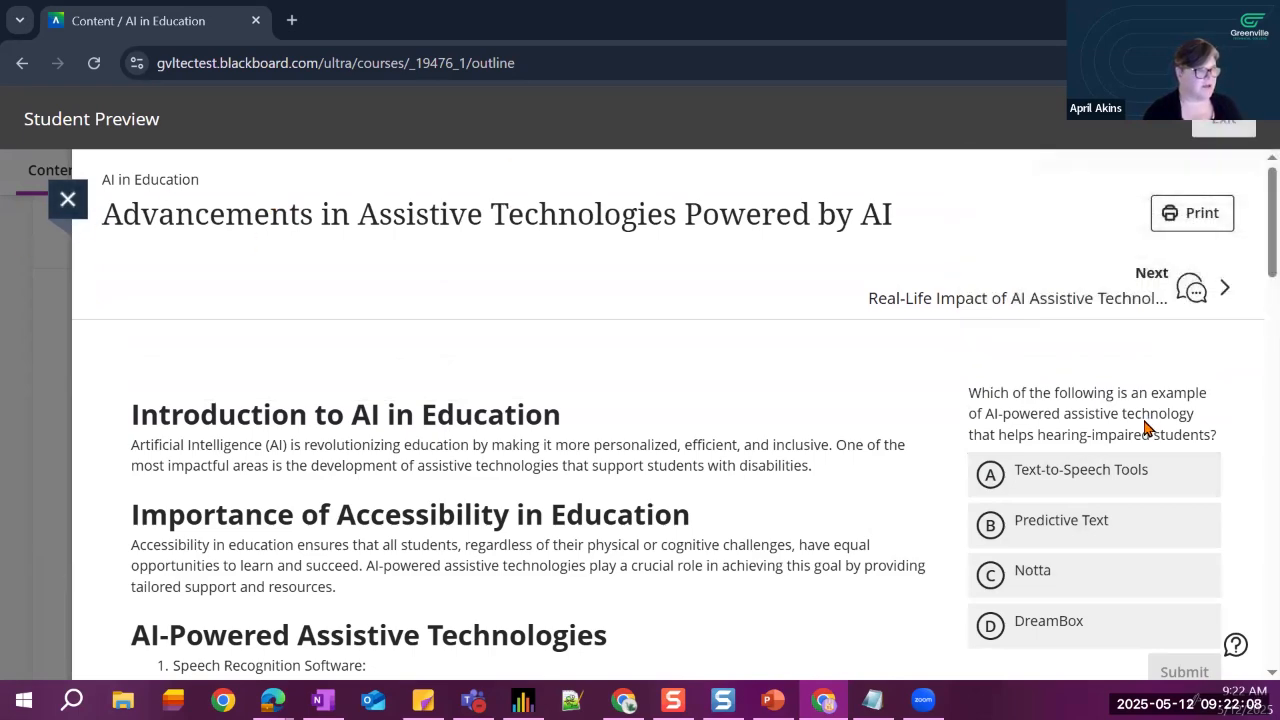
# - Open Advancements in Assistive Technologies Powered by AI from the AI and Accessibility module and examine its Knowledge Check results and per-answer percentages
pyautogui.click(409, 472)
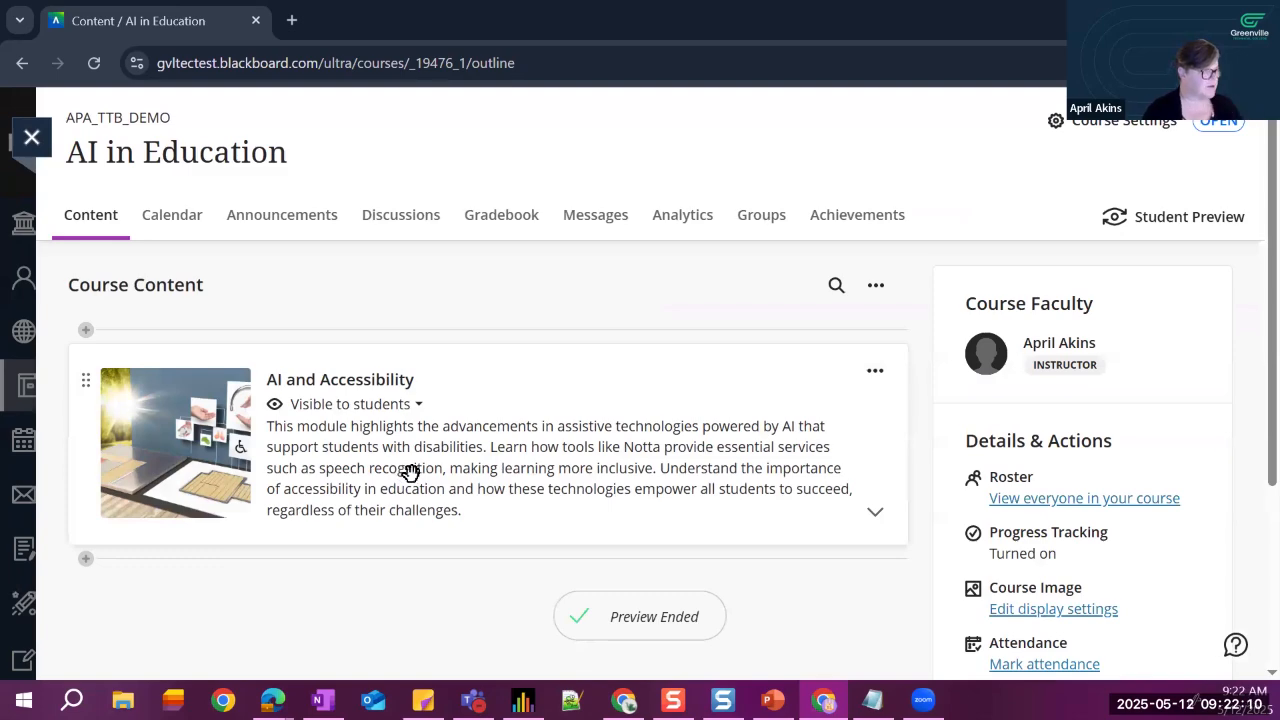
pyautogui.scroll(-2, 479, 576)
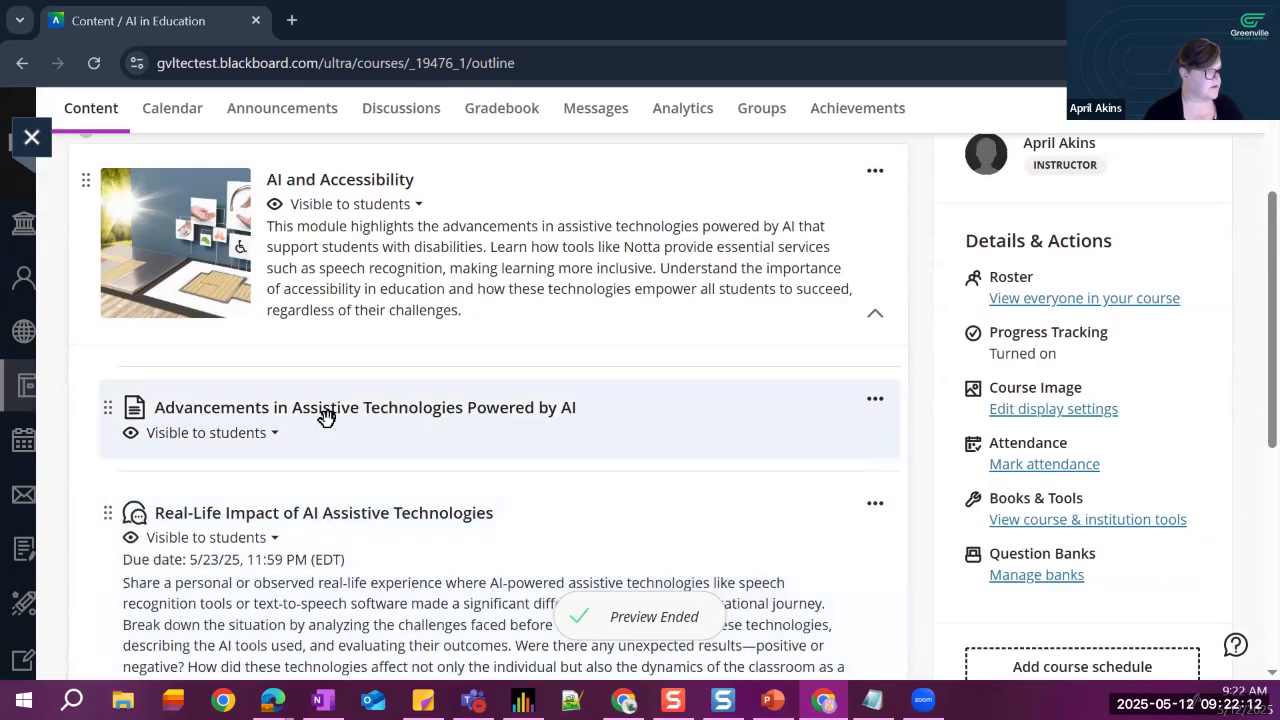
pyautogui.click(329, 418)
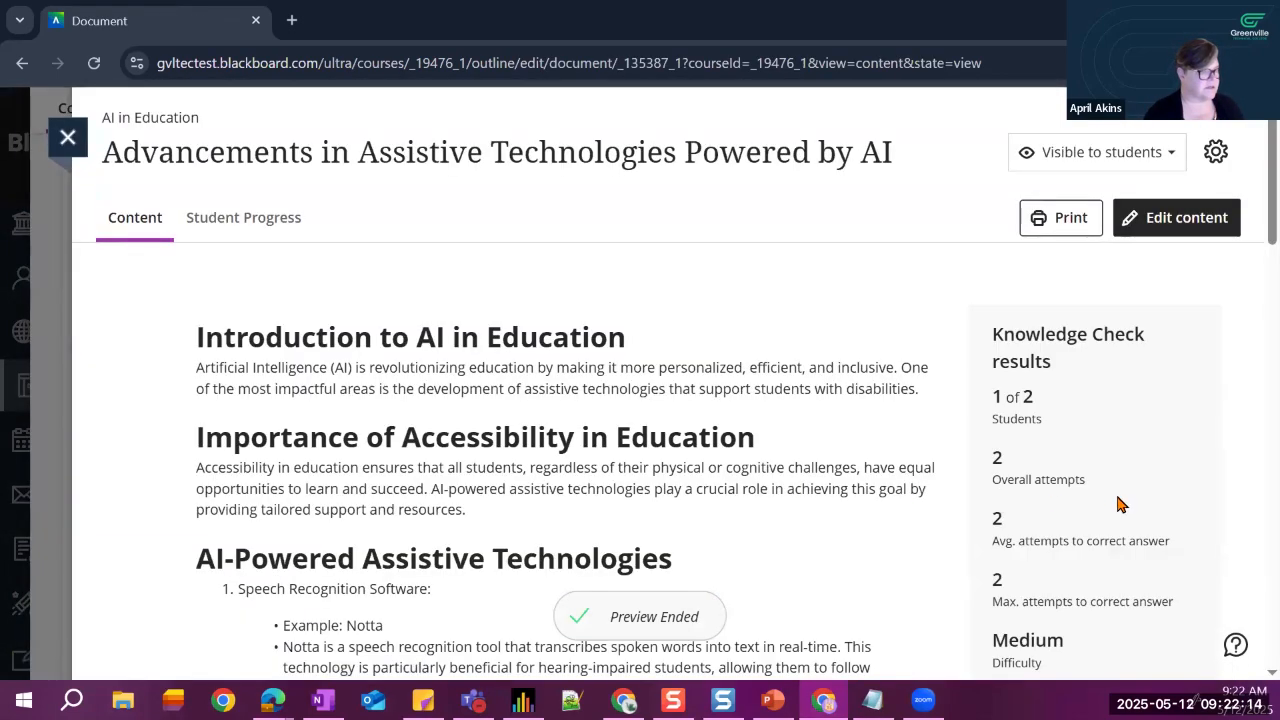
pyautogui.scroll(-2, 1118, 506)
pyautogui.scroll(1, 1090, 371)
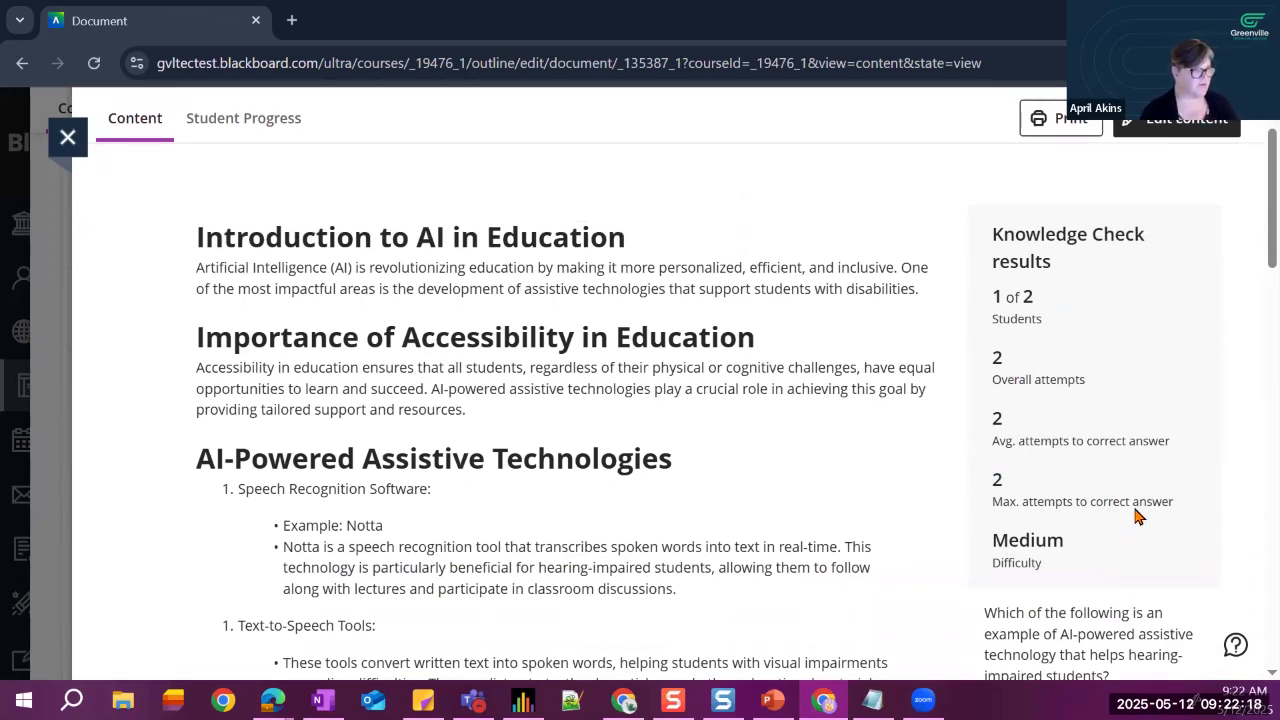
pyautogui.scroll(-1, 1100, 470)
pyautogui.scroll(-2, 1158, 438)
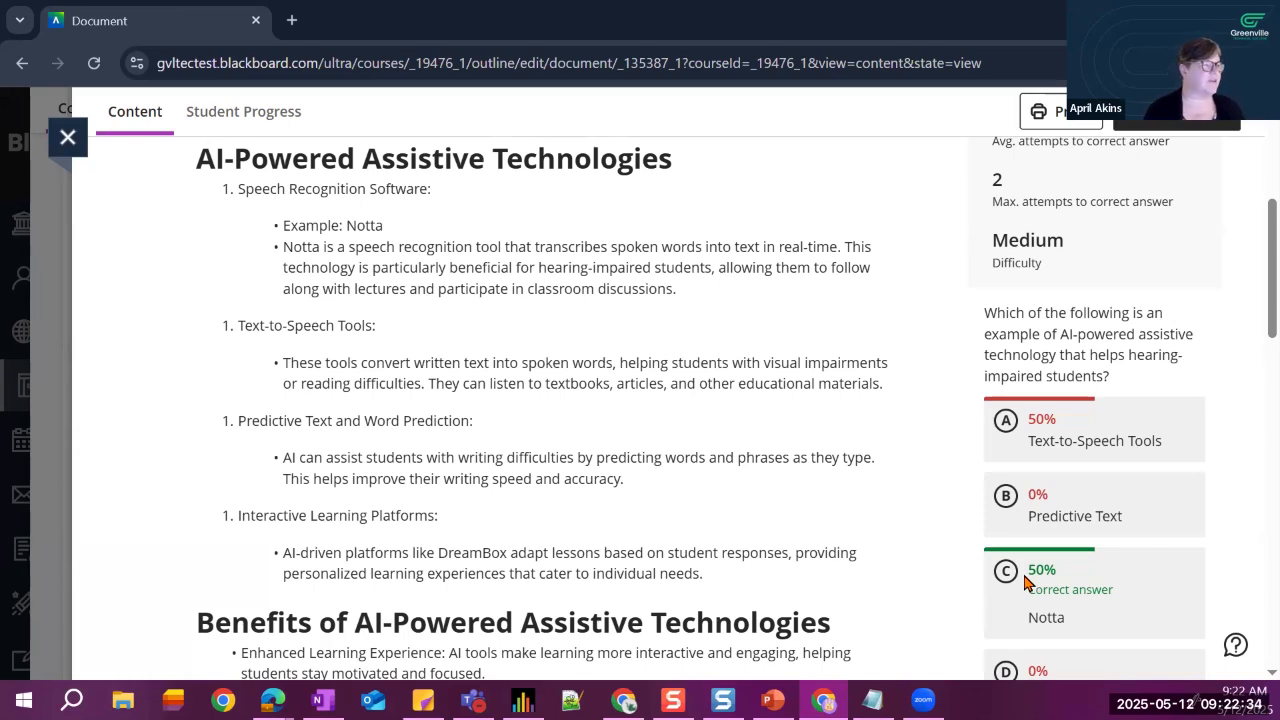
pyautogui.scroll(5, 1024, 583)
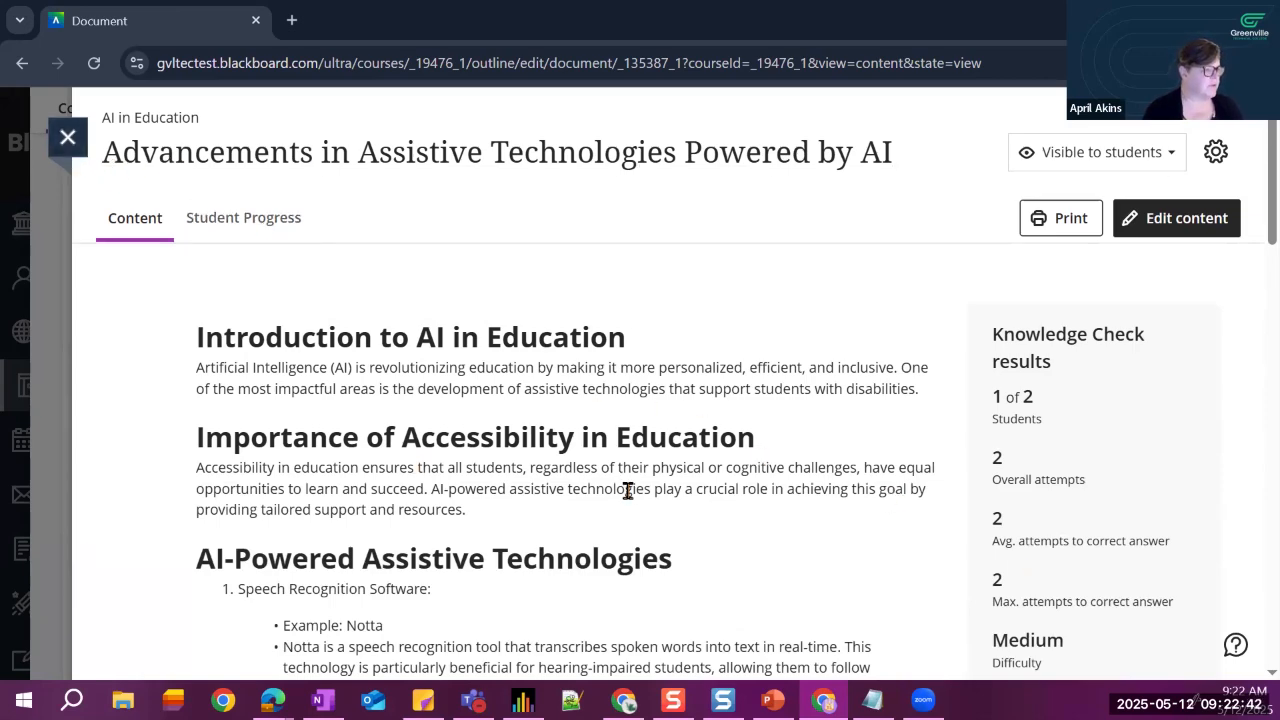
# - Open the document for editing and look at the divider between Future of AI in Education and the multiple choice questions
pyautogui.scroll(-8, 629, 491)
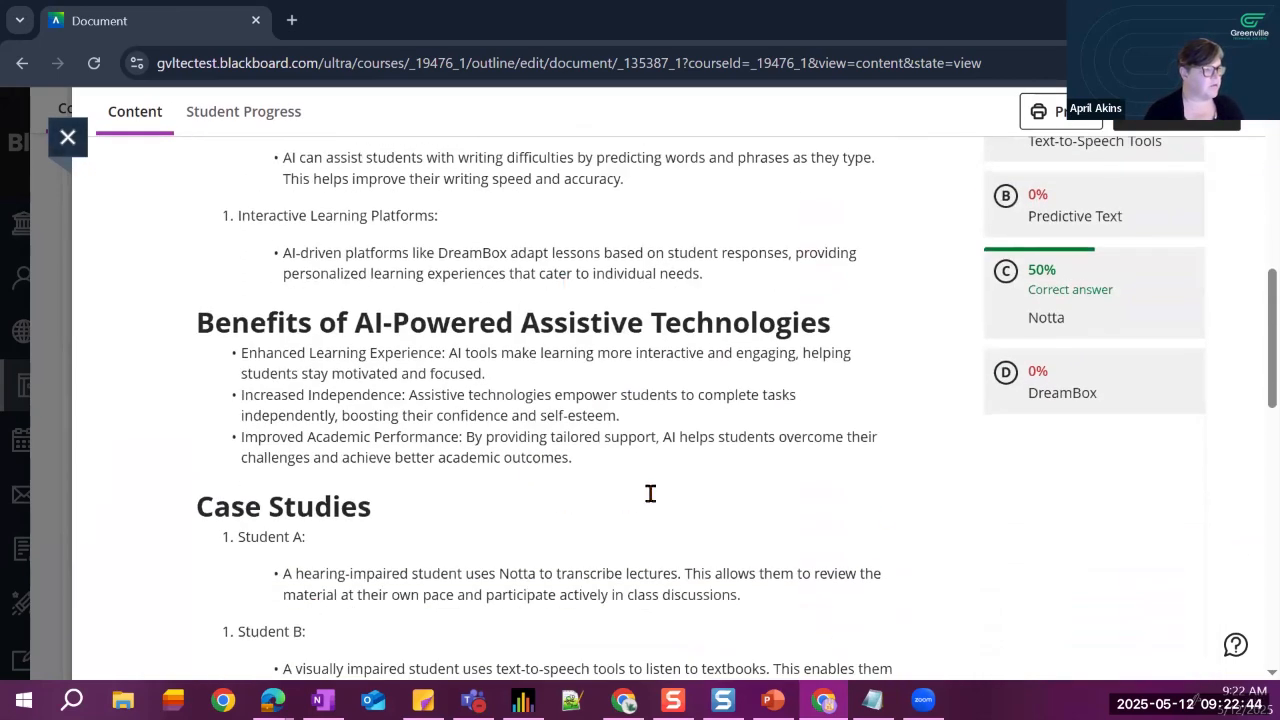
pyautogui.click(1152, 134)
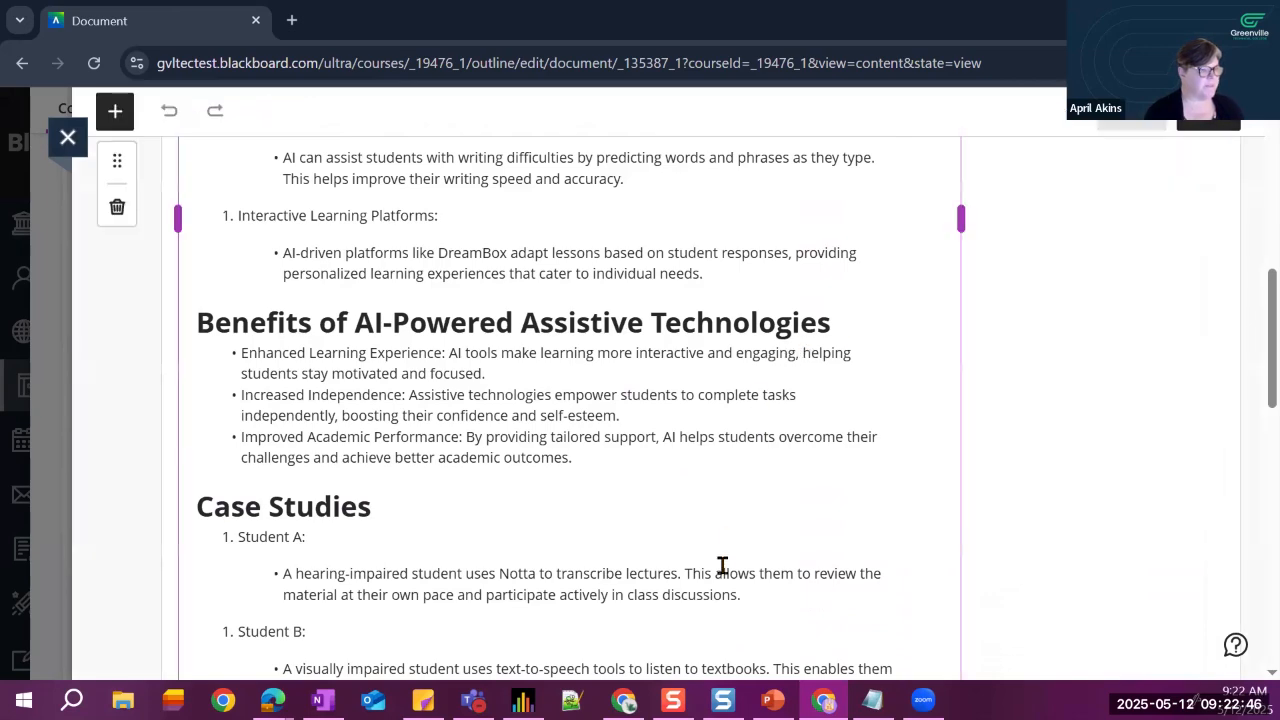
pyautogui.scroll(-5, 728, 569)
pyautogui.click(592, 396)
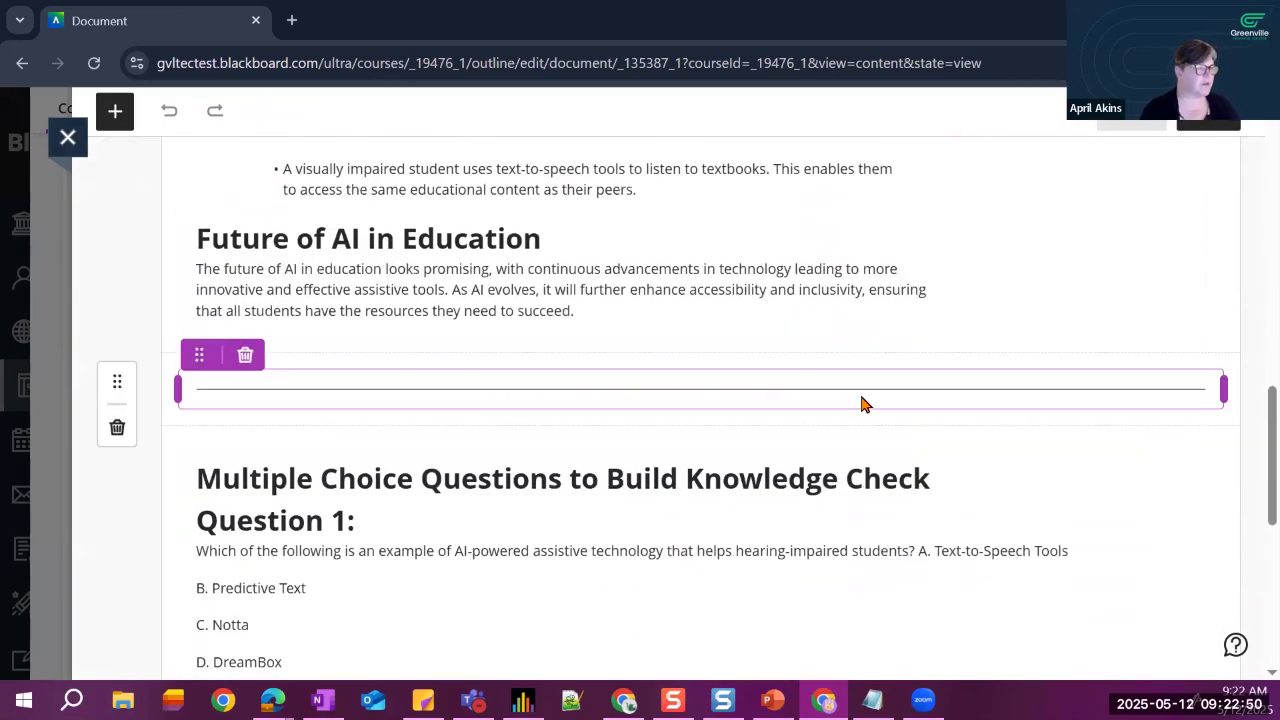
pyautogui.scroll(4, 790, 415)
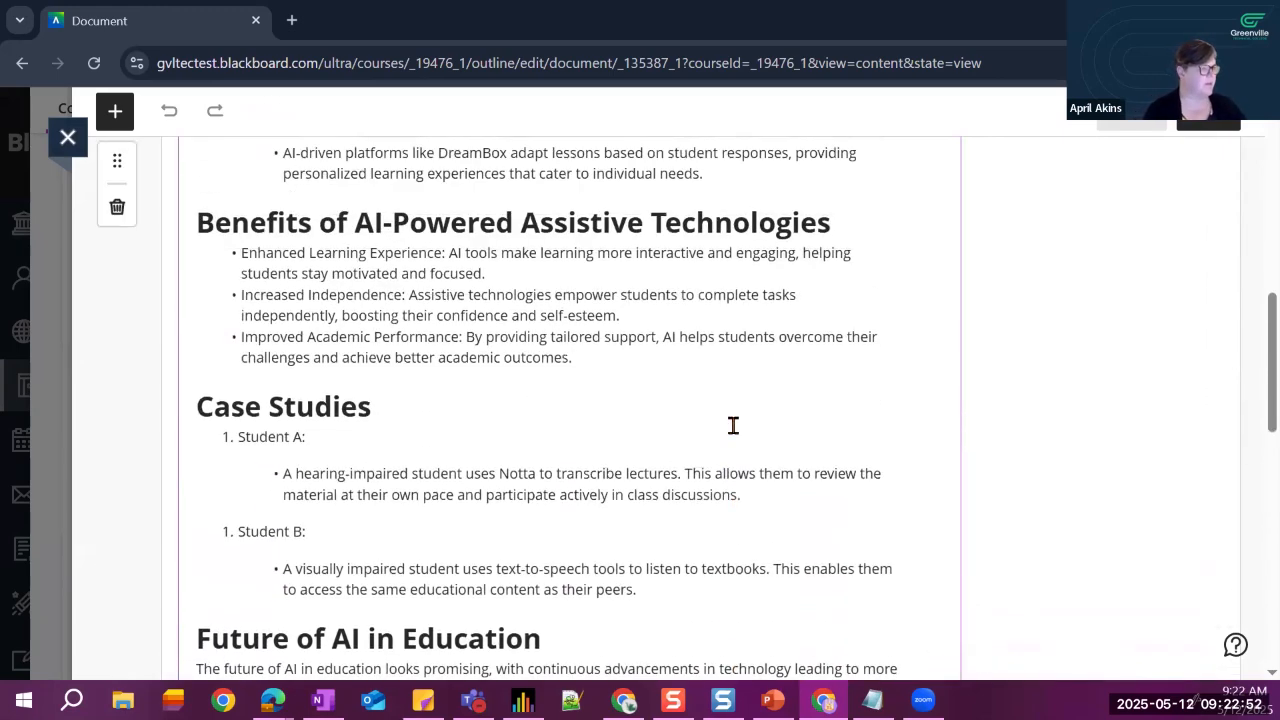
pyautogui.scroll(-5, 734, 428)
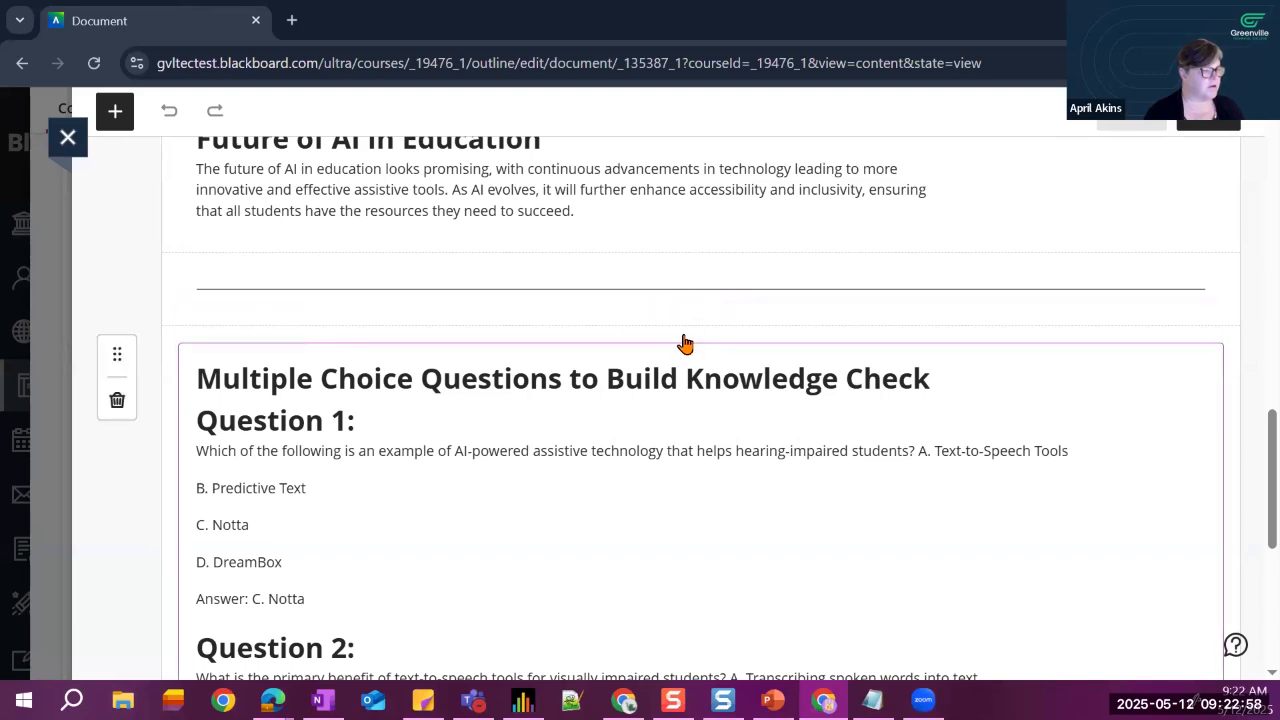
# - Insert a divider block above the Multiple Choice Questions heading, delete that divider again, and leave editing
pyautogui.moveTo(700, 341)
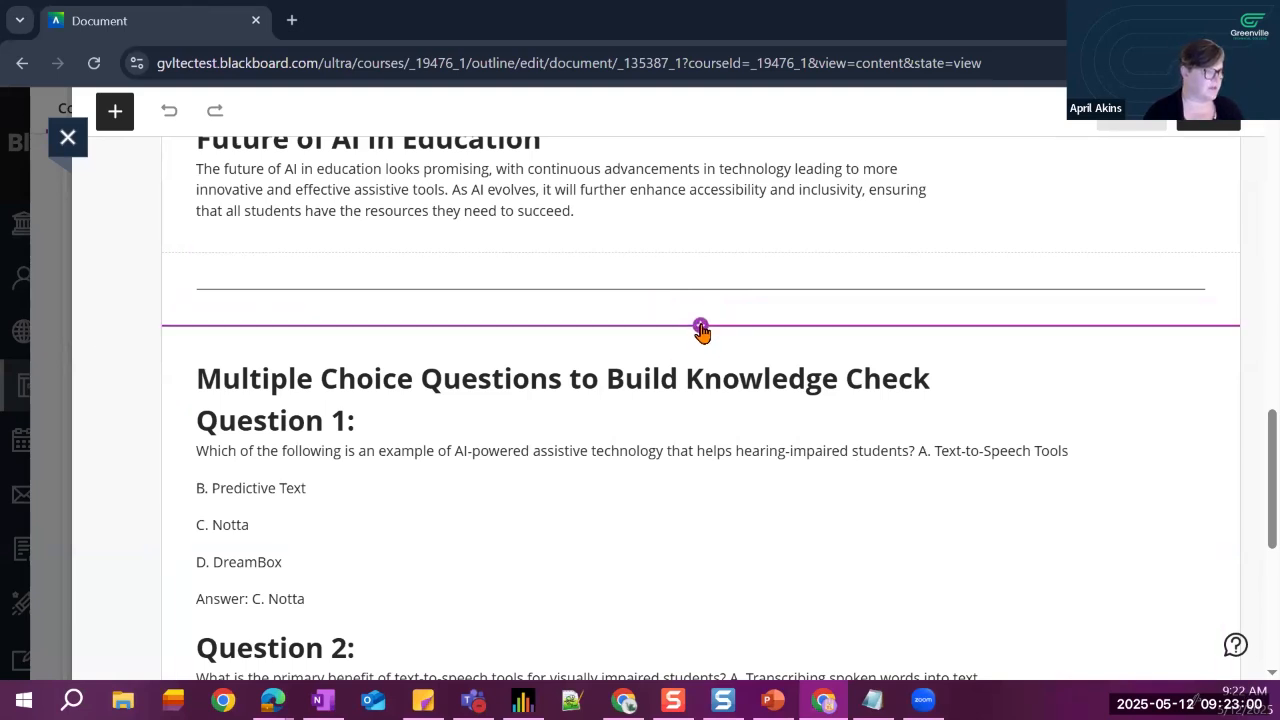
pyautogui.click(700, 330)
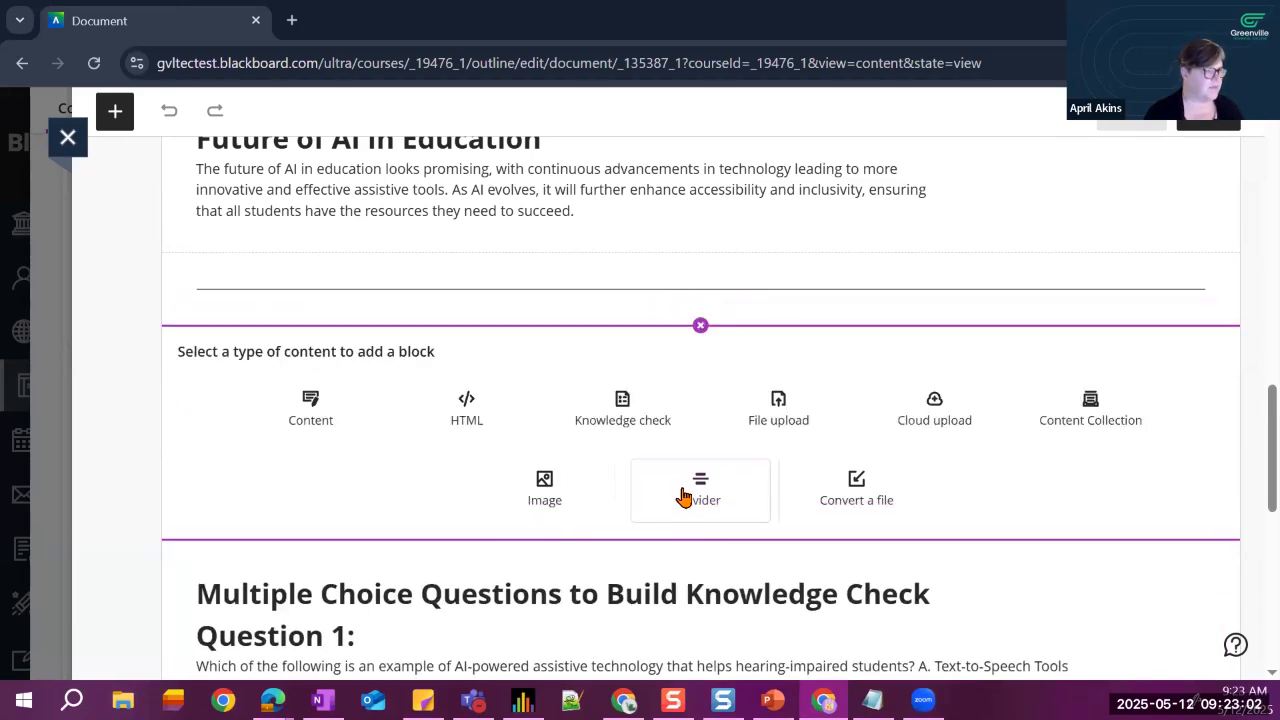
pyautogui.click(700, 495)
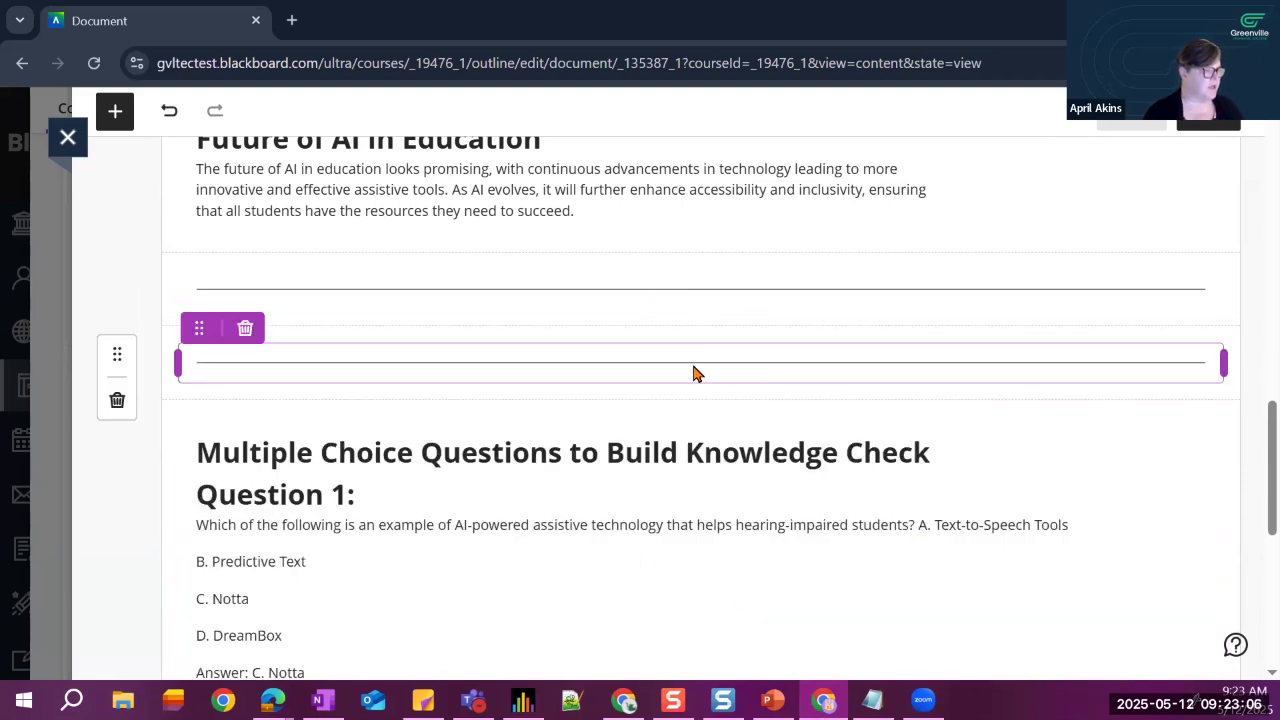
pyautogui.click(247, 330)
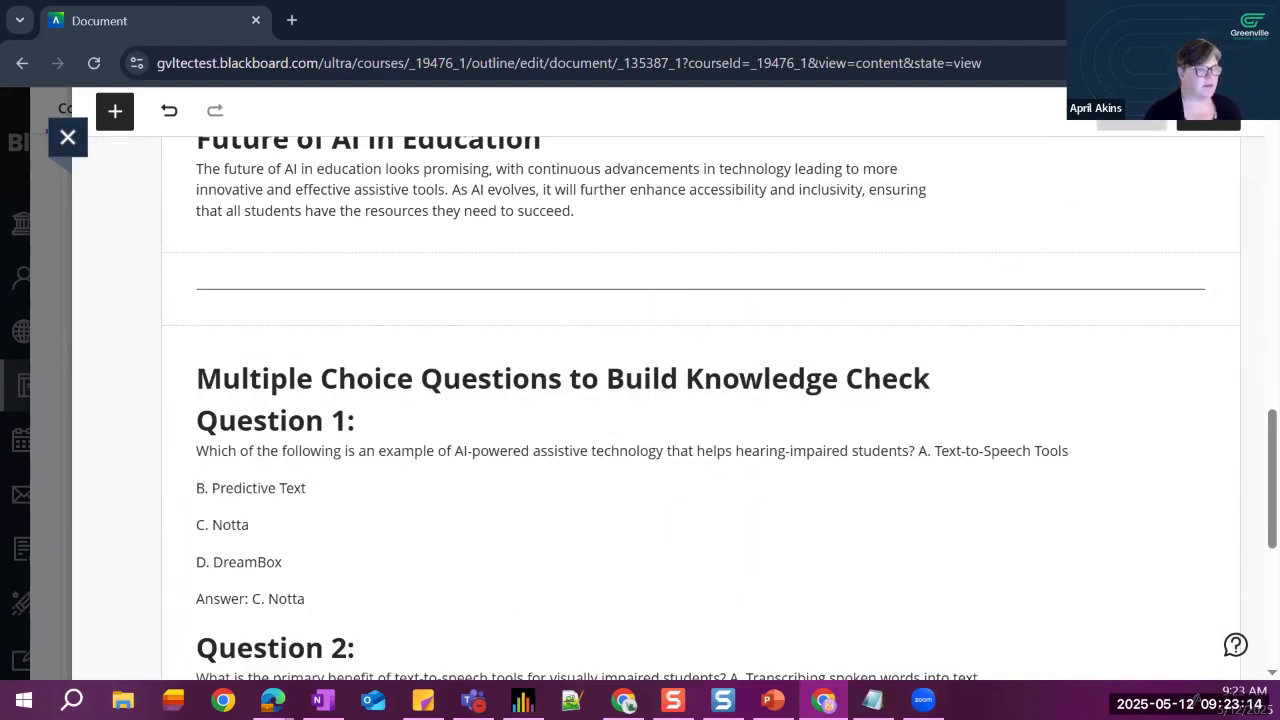
pyautogui.click(1195, 118)
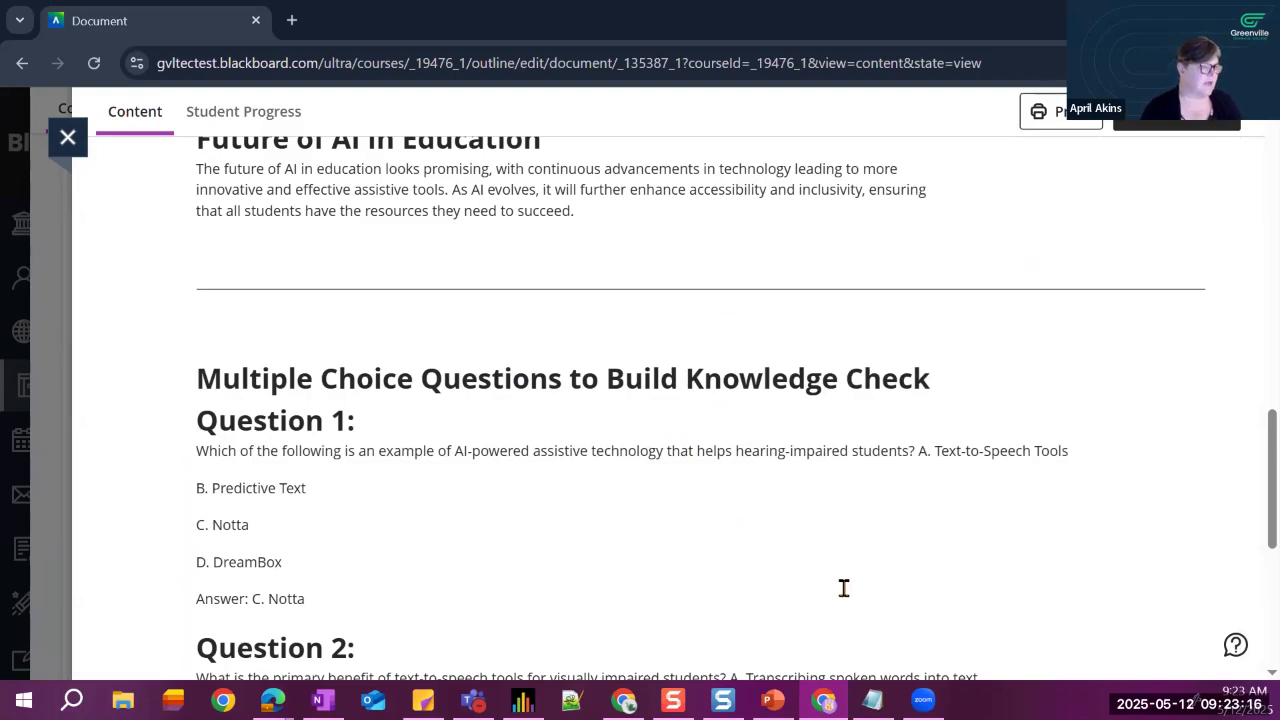
# - Close the document and open the AI in Education course's Gradebook at its gradable items
pyautogui.scroll(8, 811, 543)
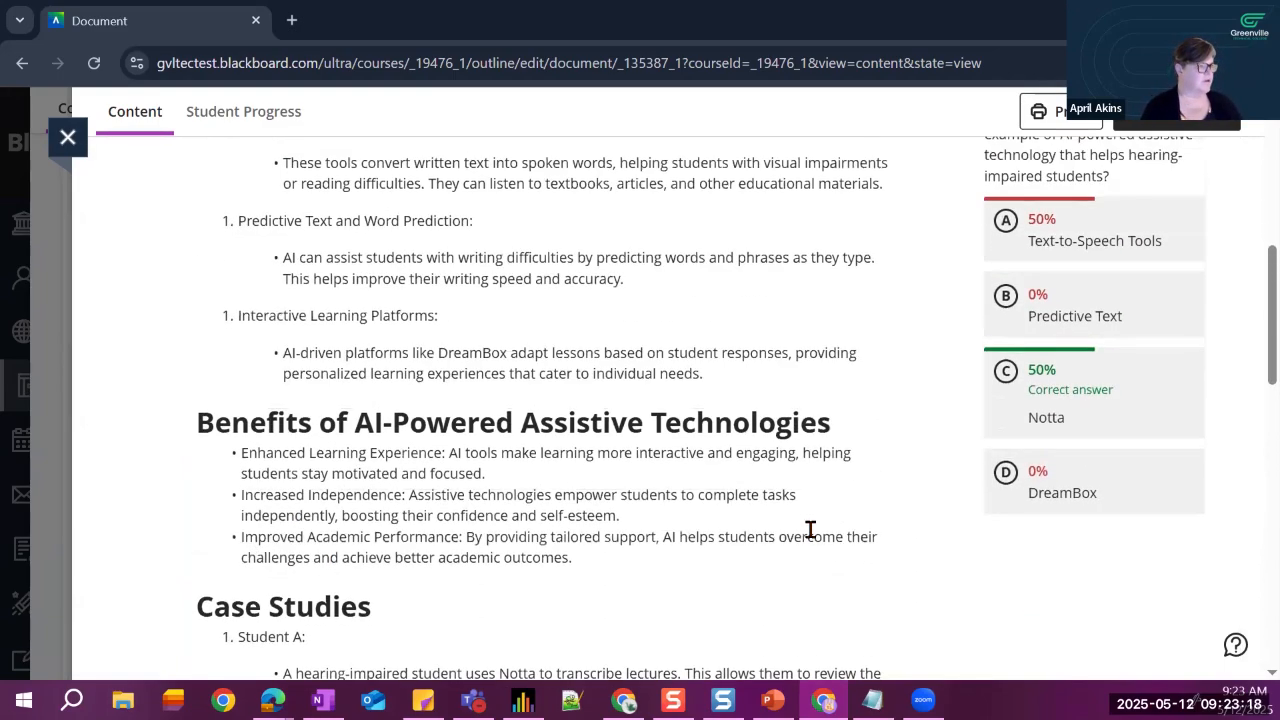
pyautogui.scroll(10, 811, 530)
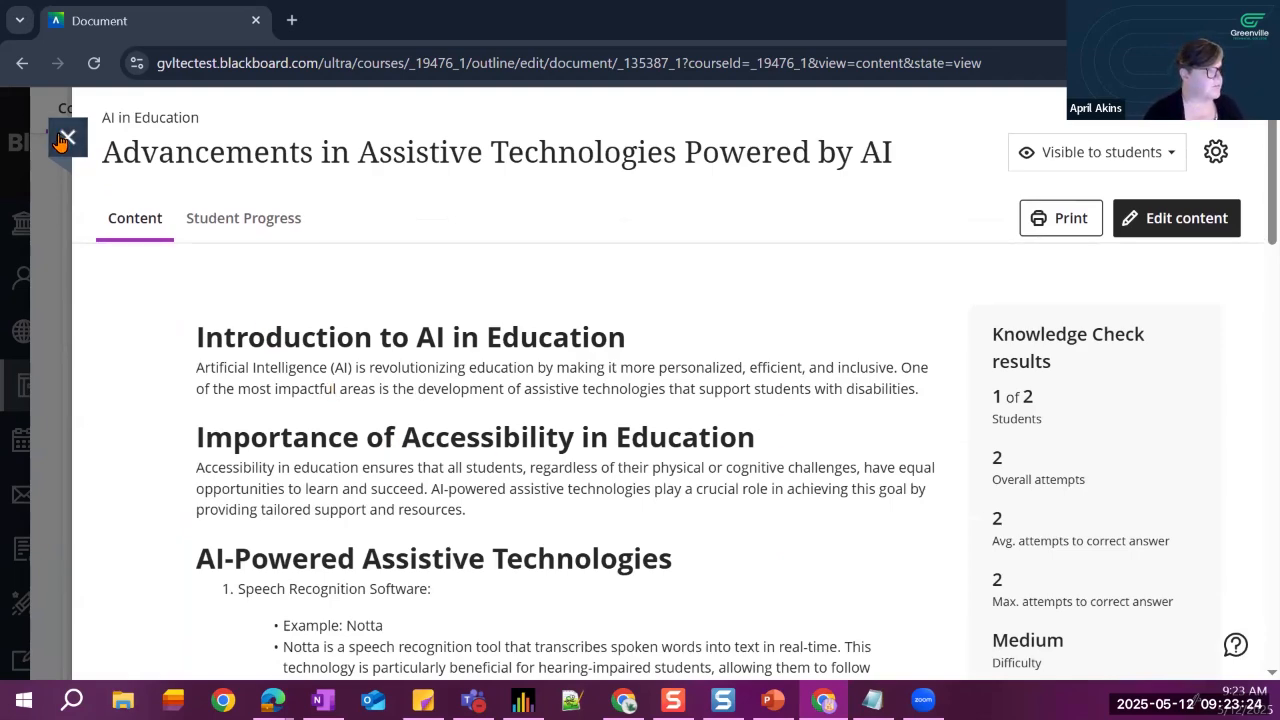
pyautogui.press('Escape')
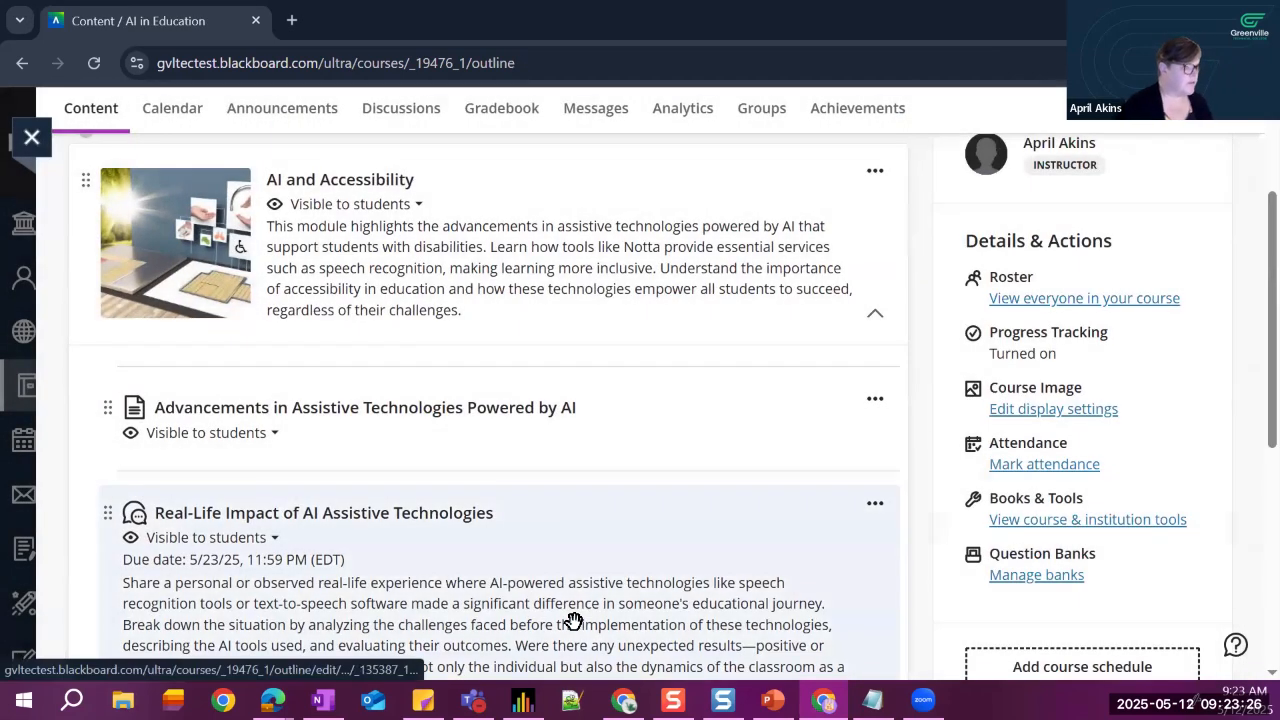
pyautogui.scroll(3, 688, 648)
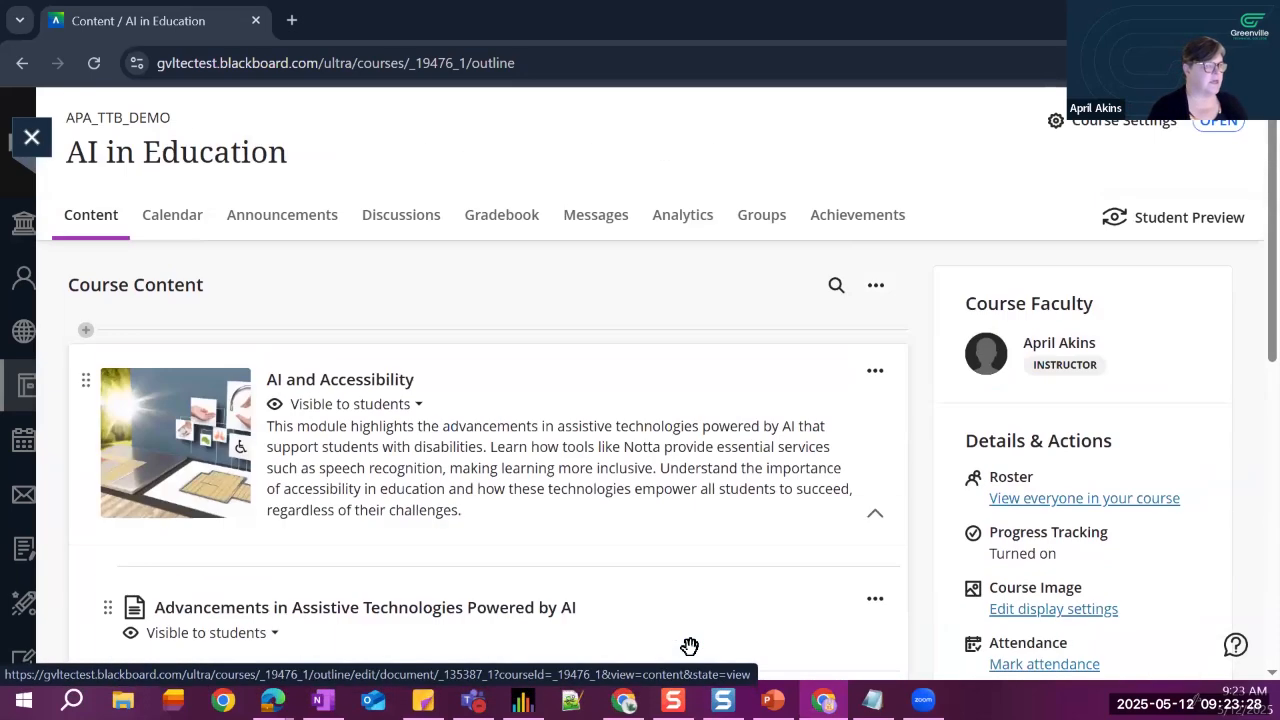
pyautogui.click(506, 216)
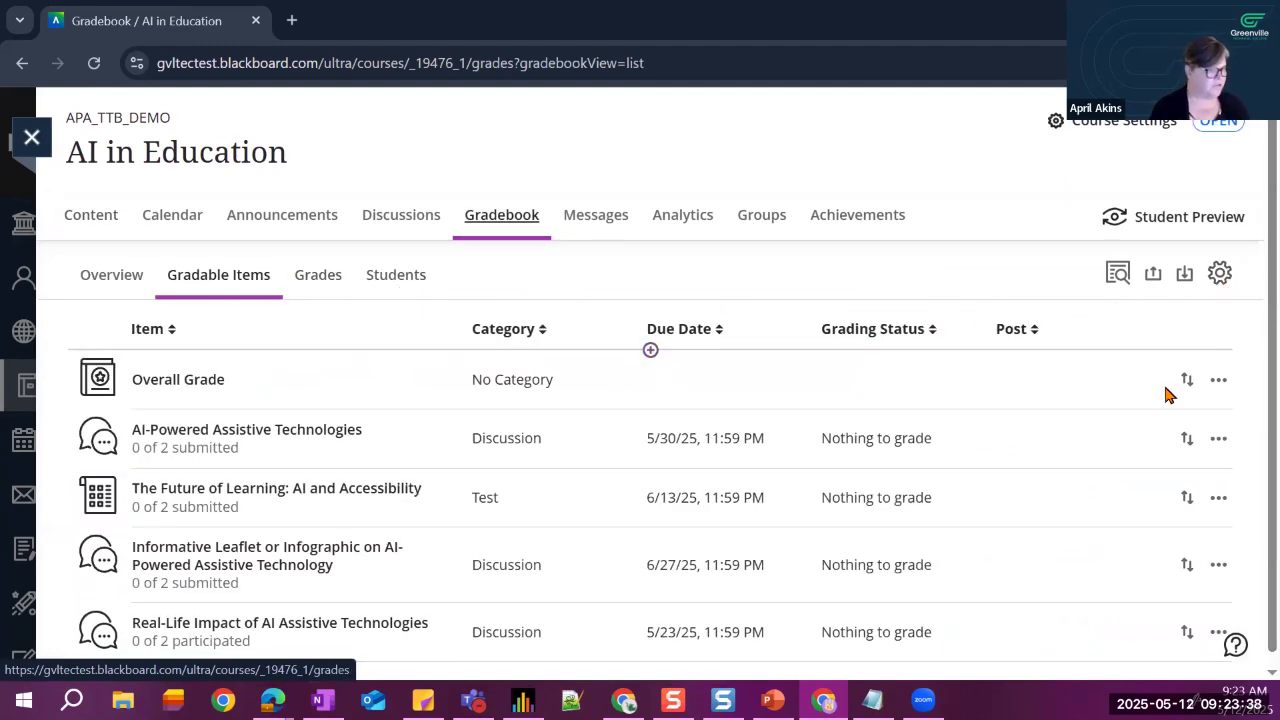
pyautogui.scroll(-1, 443, 423)
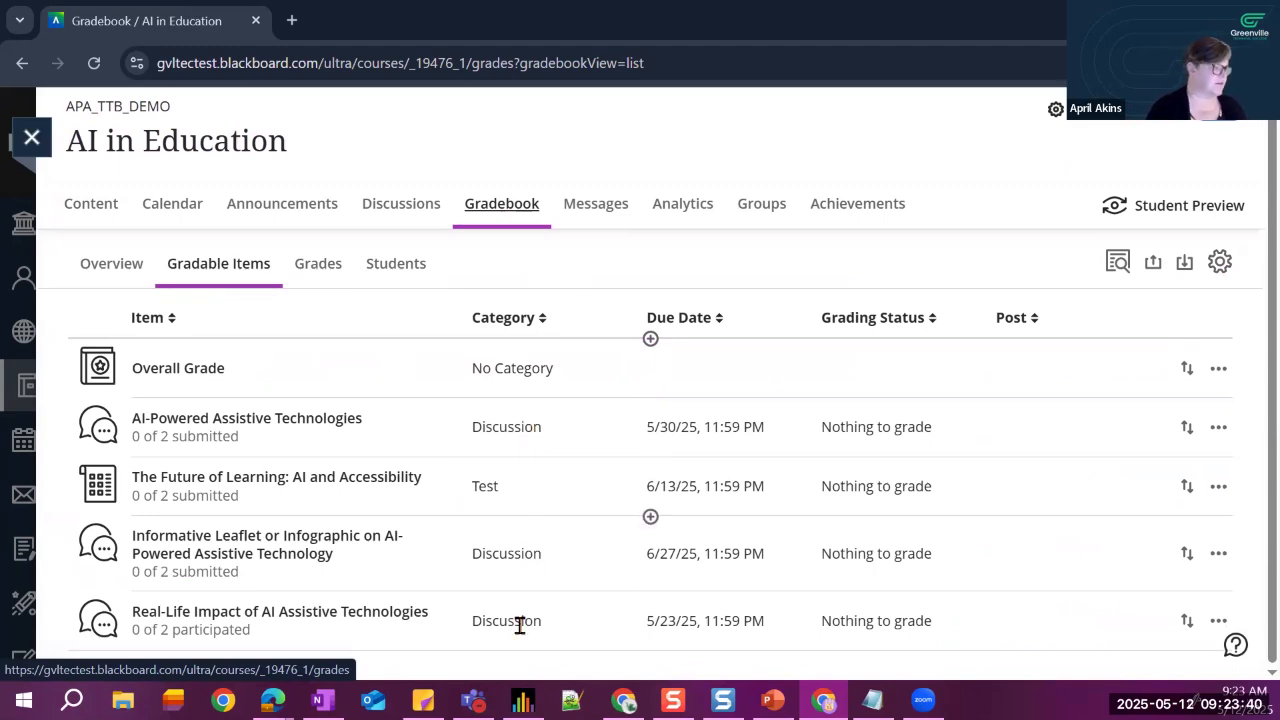
# - Open Item Management for the gradebook items from the Gradebook Settings
pyautogui.click(1220, 261)
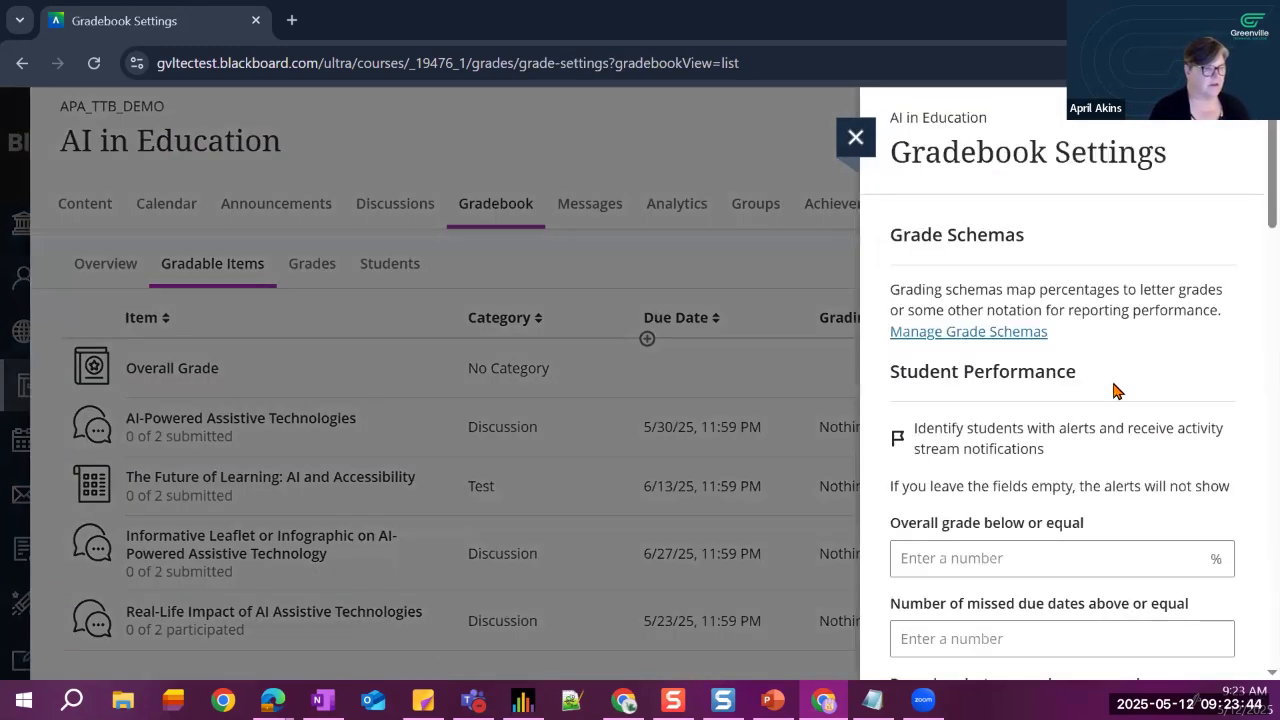
pyautogui.scroll(-3, 1103, 331)
pyautogui.scroll(-6, 1100, 340)
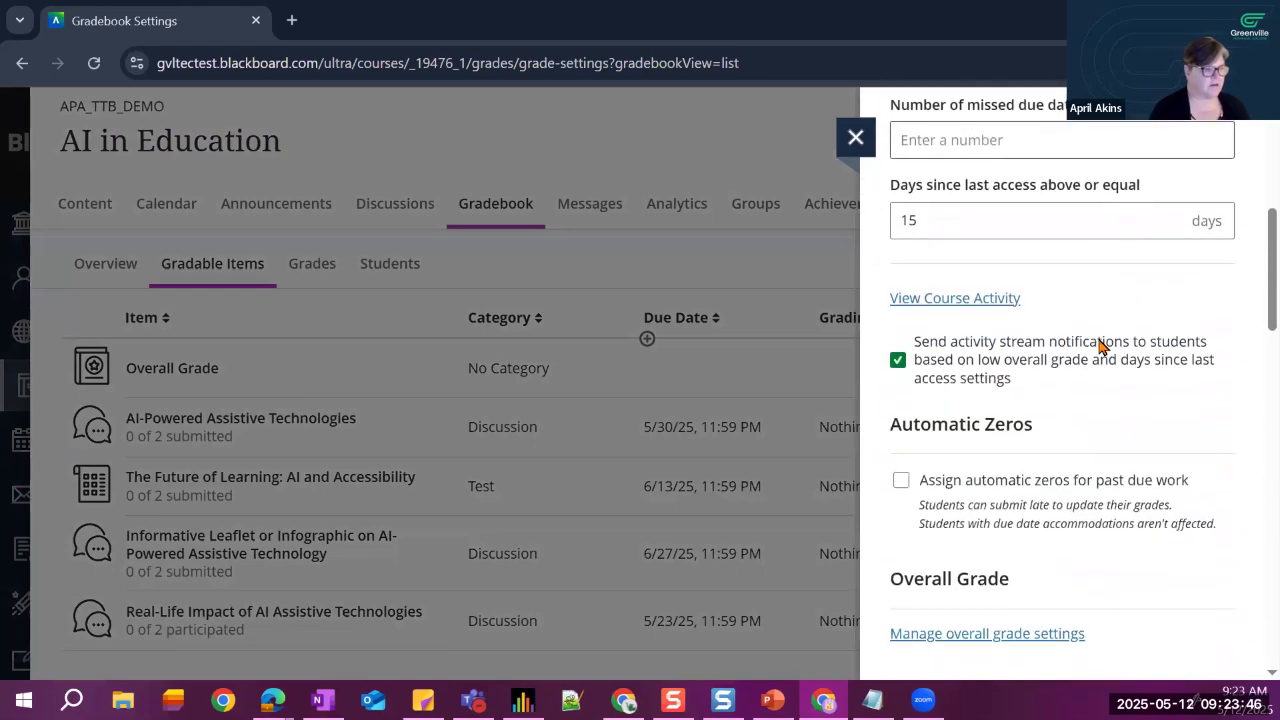
pyautogui.scroll(-1, 1097, 349)
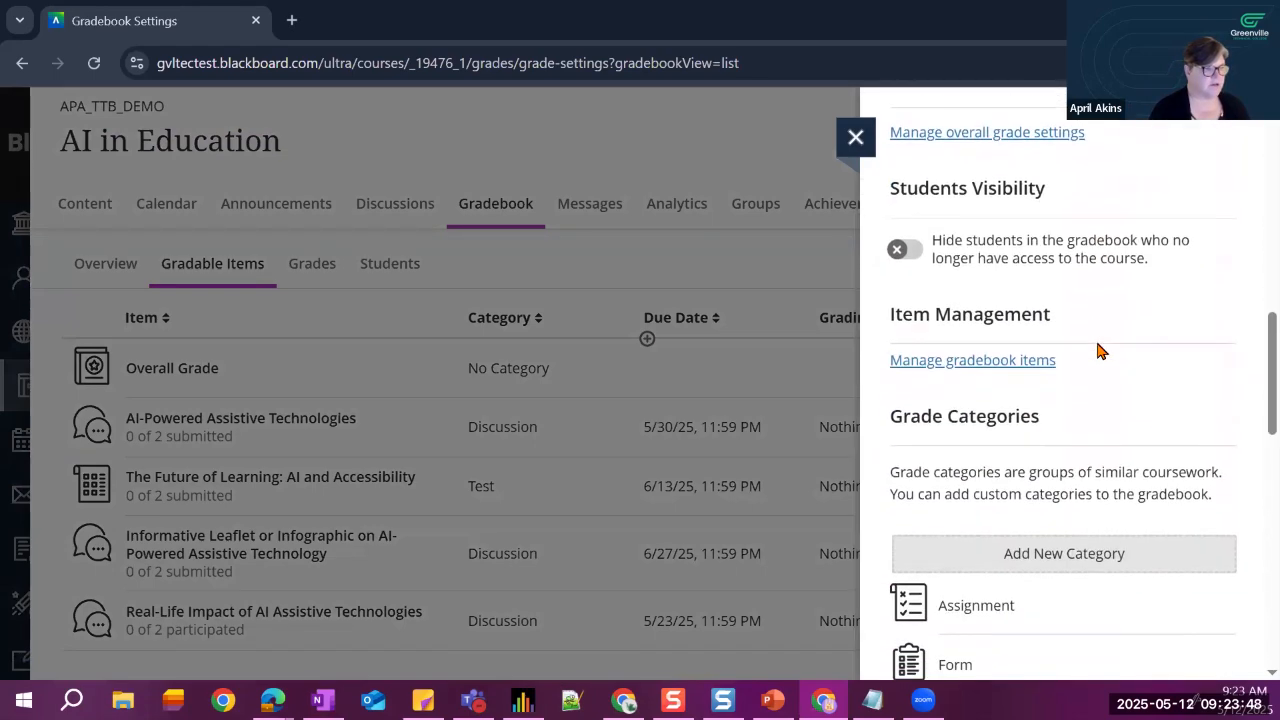
pyautogui.scroll(1, 1050, 300)
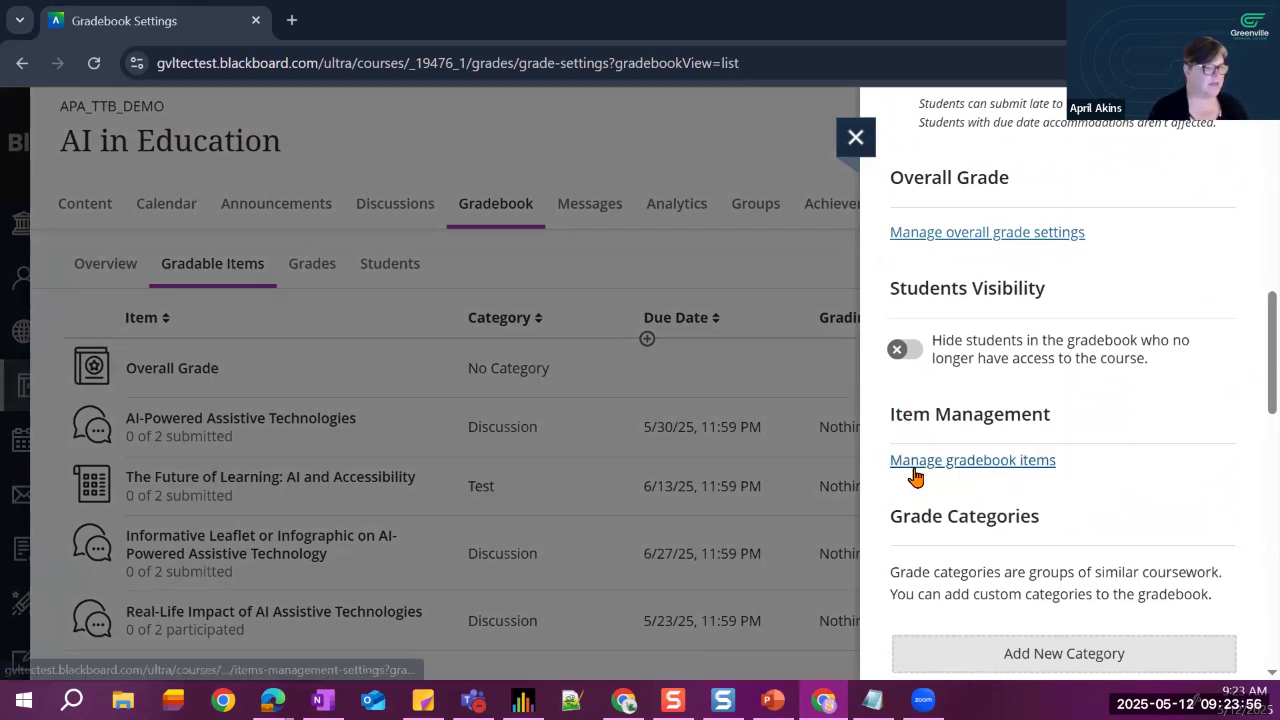
pyautogui.click(985, 472)
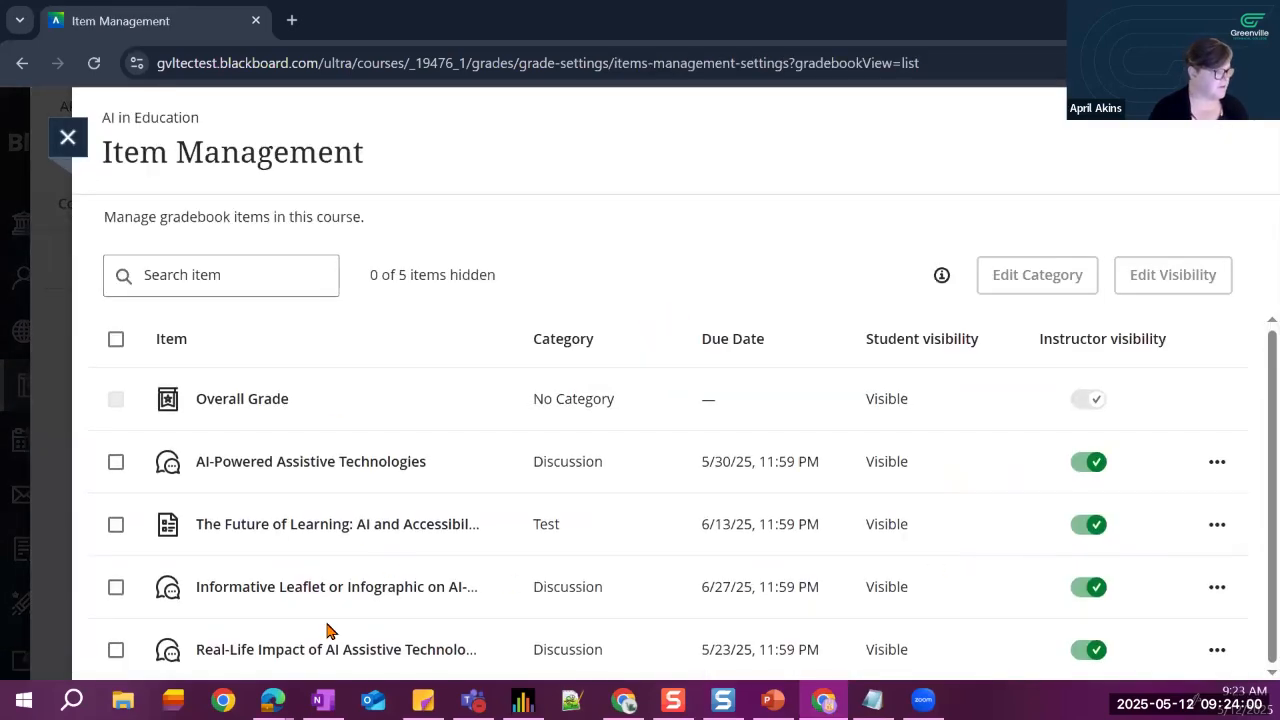
# - Change the category of all four gradebook items below Overall Grade to Assignment in one bulk edit
pyautogui.click(116, 462)
pyautogui.click(116, 524)
pyautogui.click(115, 588)
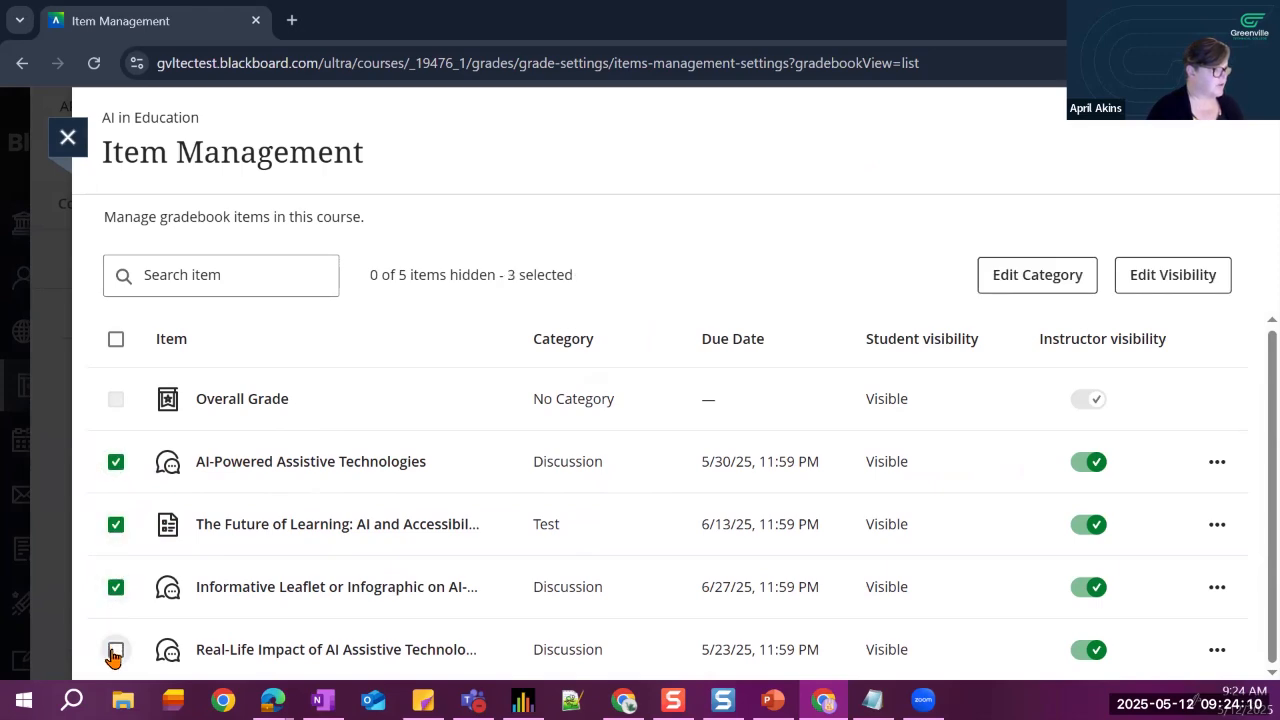
pyautogui.click(115, 651)
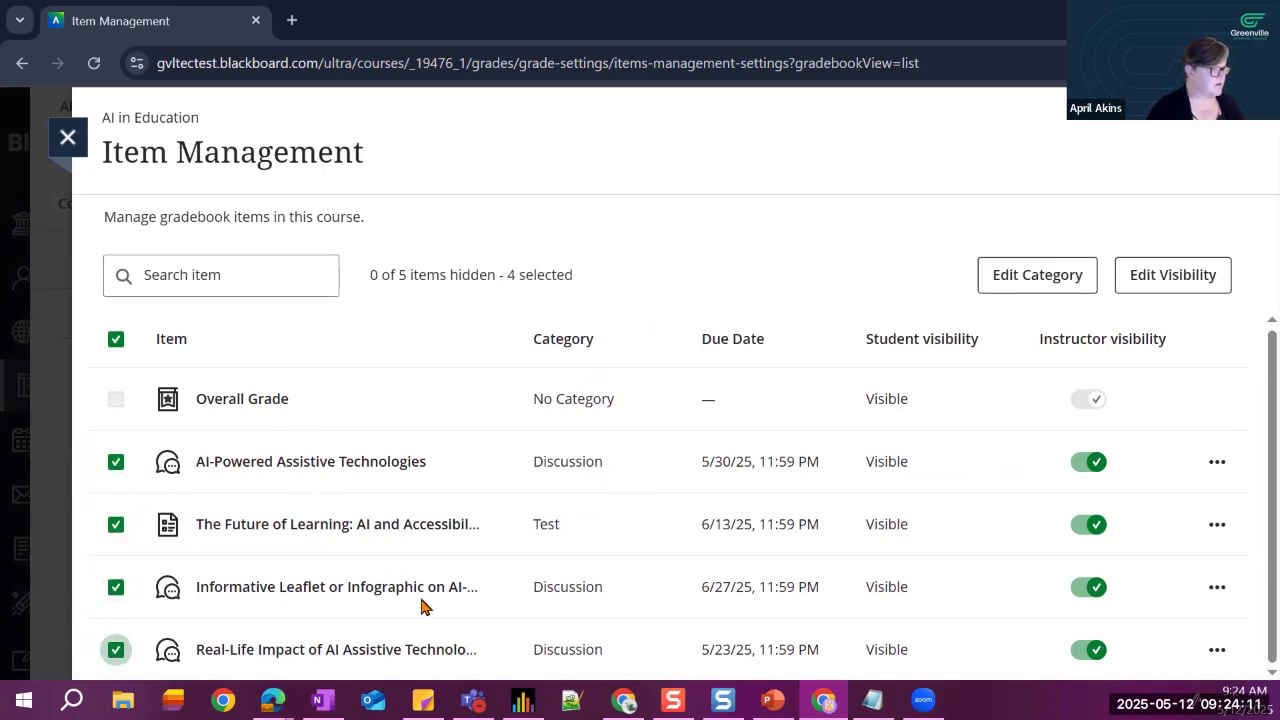
pyautogui.click(1046, 290)
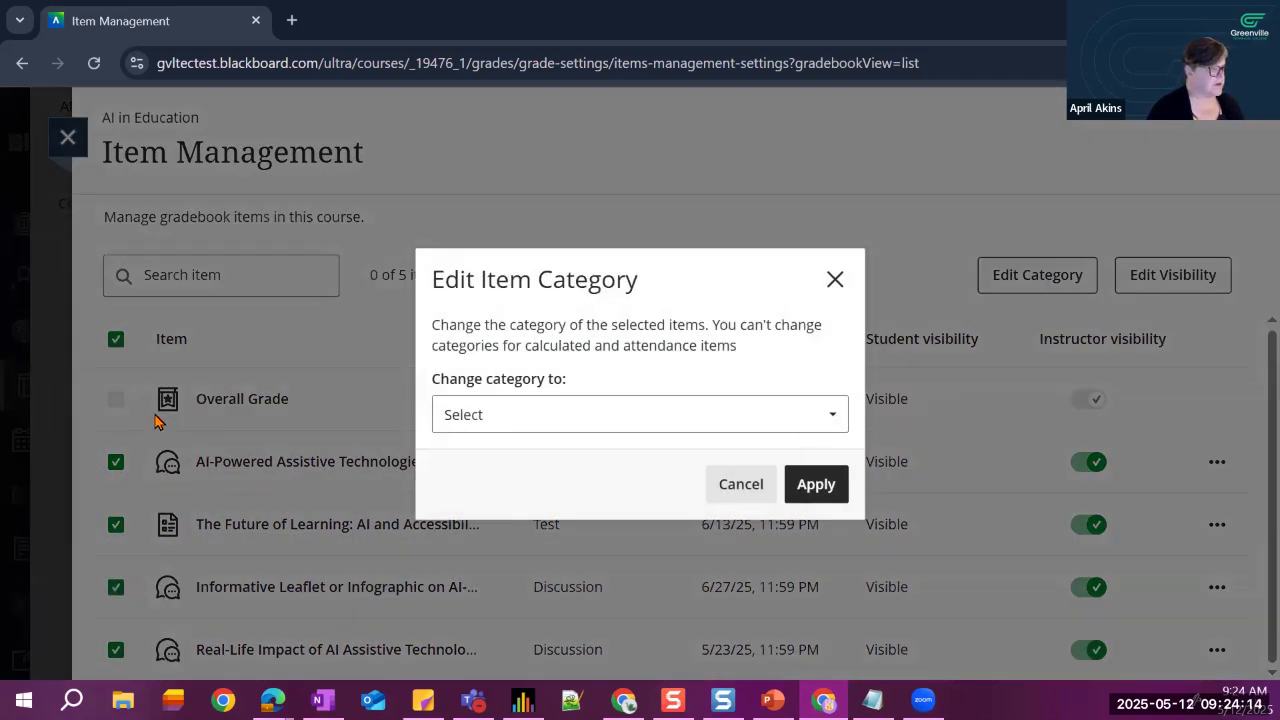
pyautogui.click(546, 422)
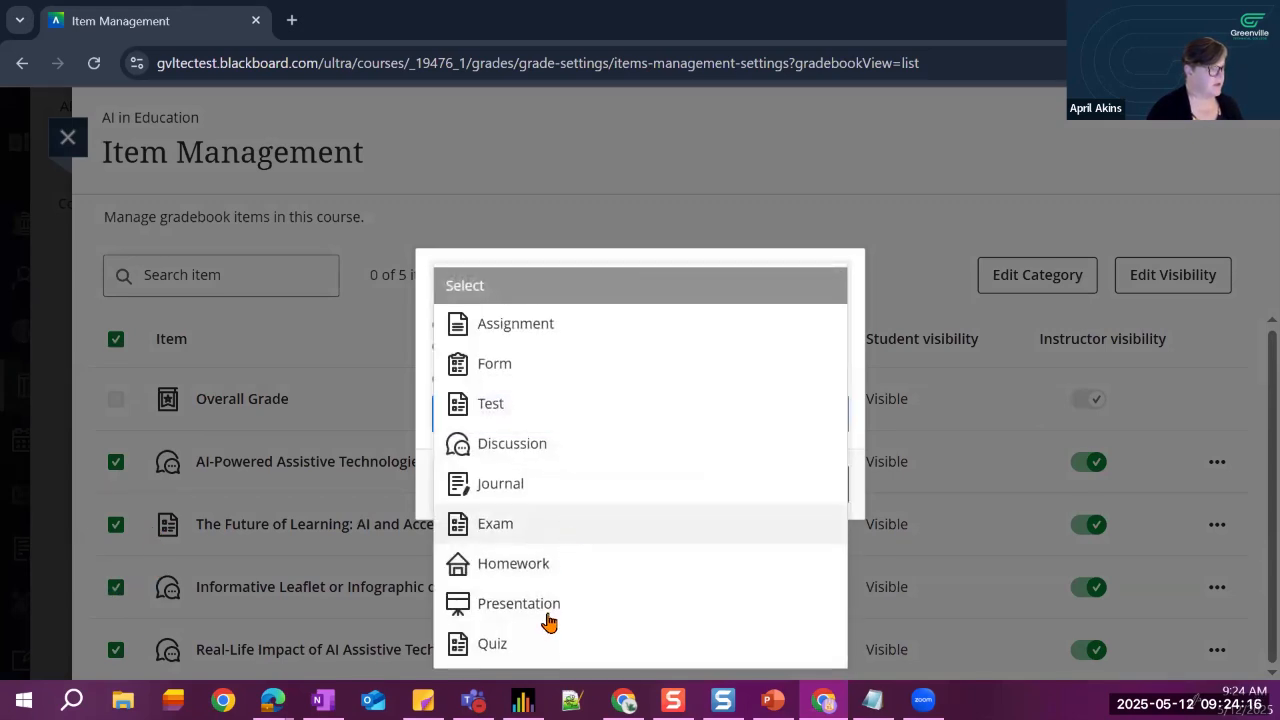
pyautogui.click(518, 326)
pyautogui.click(815, 485)
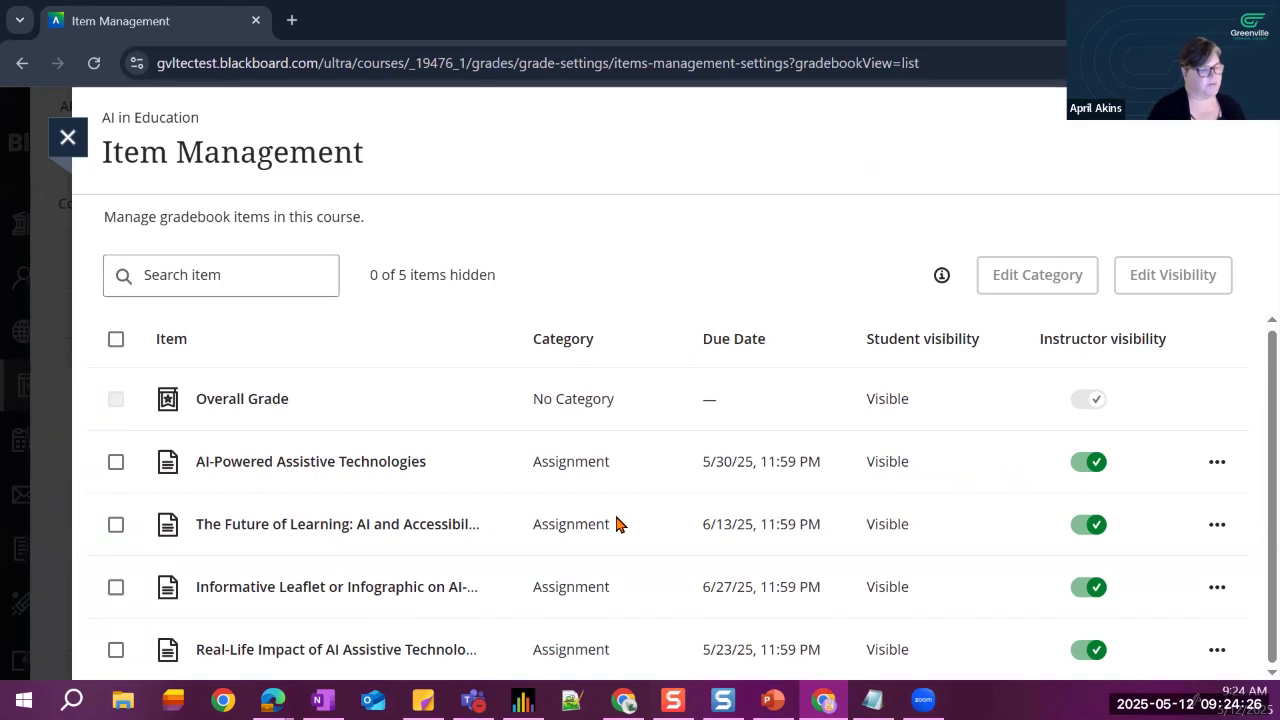
# - Close Item Management to return to the gradable items list, and reopen it from the Gradebook Settings
pyautogui.click(68, 137)
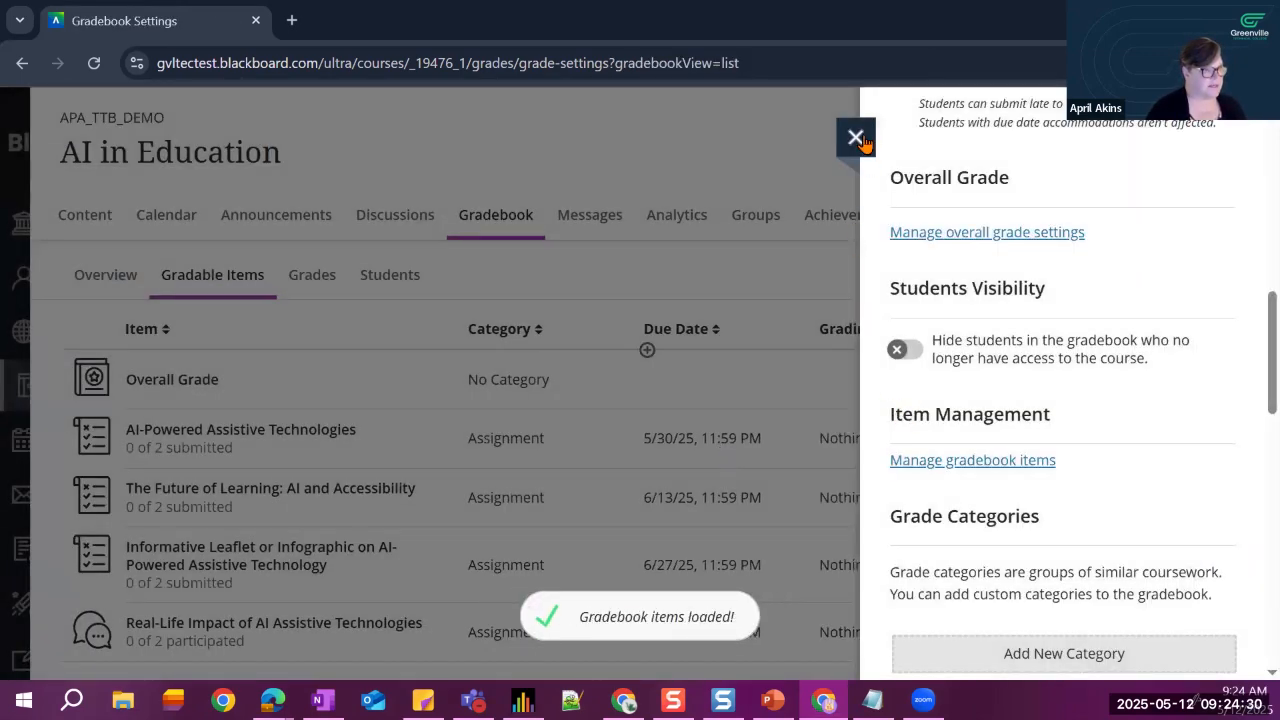
pyautogui.scroll(-3, 1043, 259)
pyautogui.click(856, 137)
pyautogui.click(1221, 278)
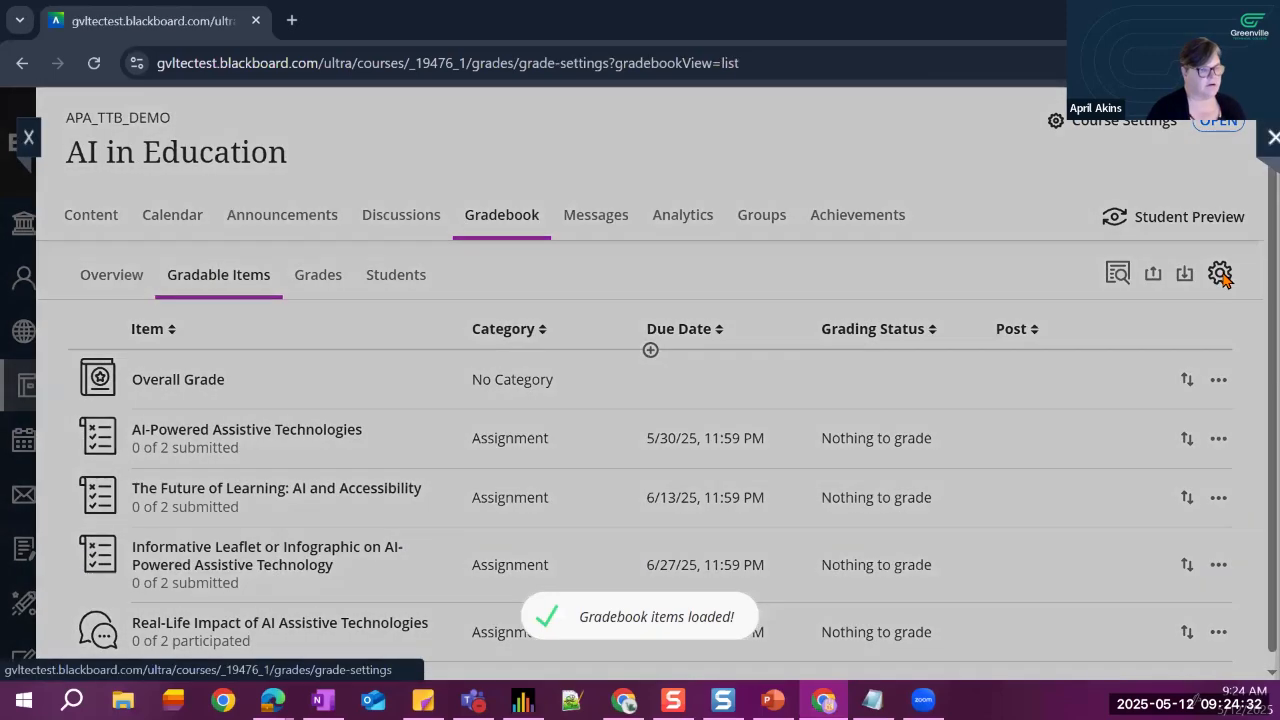
pyautogui.scroll(-3, 1025, 513)
pyautogui.scroll(-5, 1001, 558)
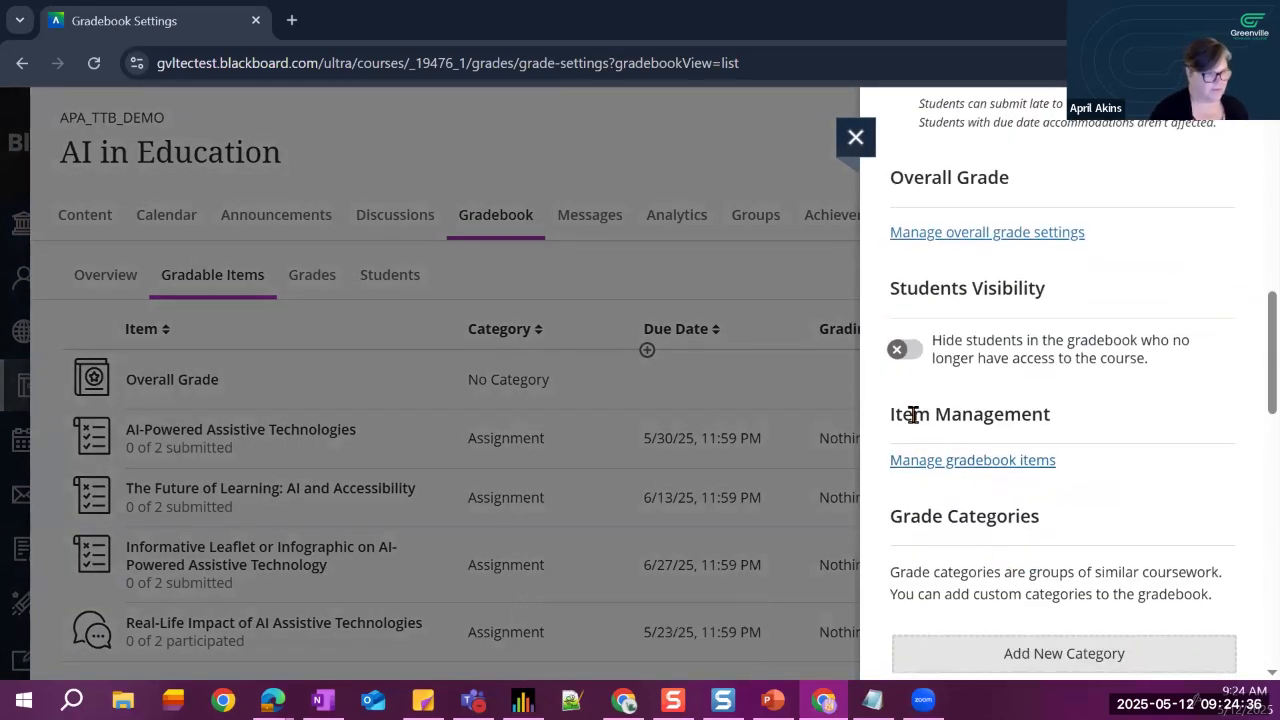
pyautogui.click(940, 466)
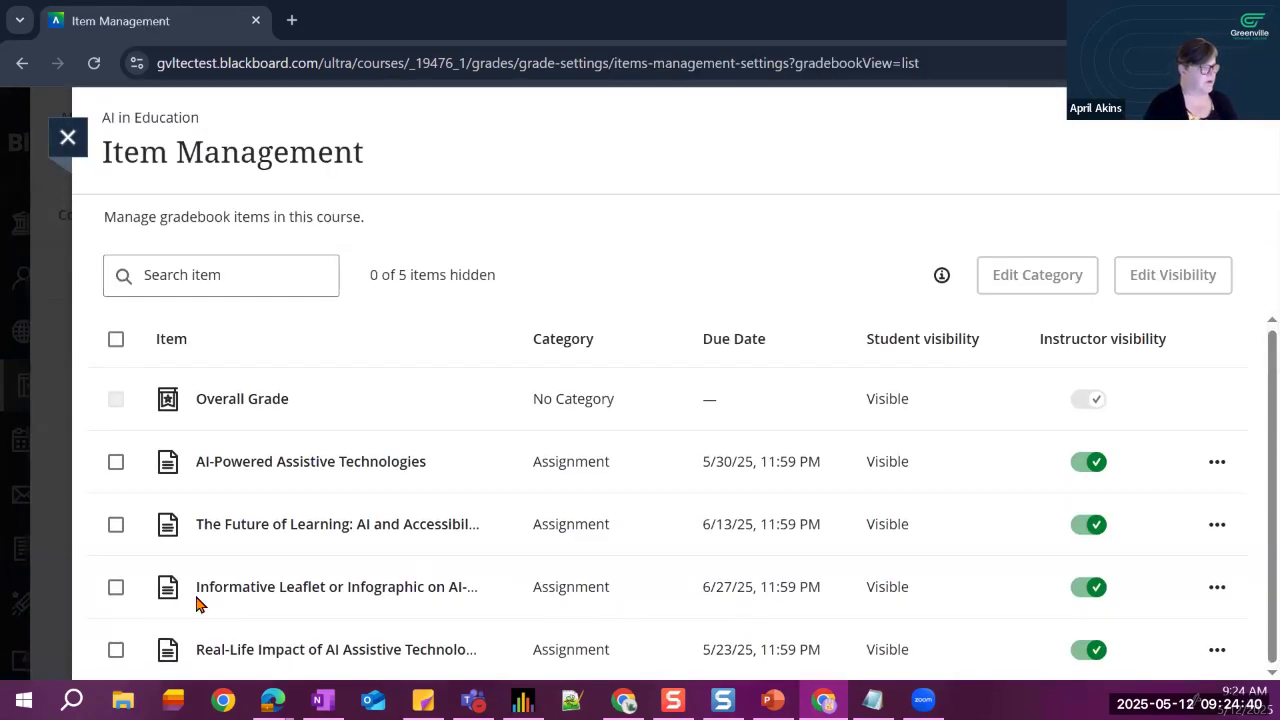
# - Change the category of the Real-Life Impact of AI Assistive Technologies item to Discussion and return to the gradable items list
pyautogui.click(115, 651)
pyautogui.click(1040, 283)
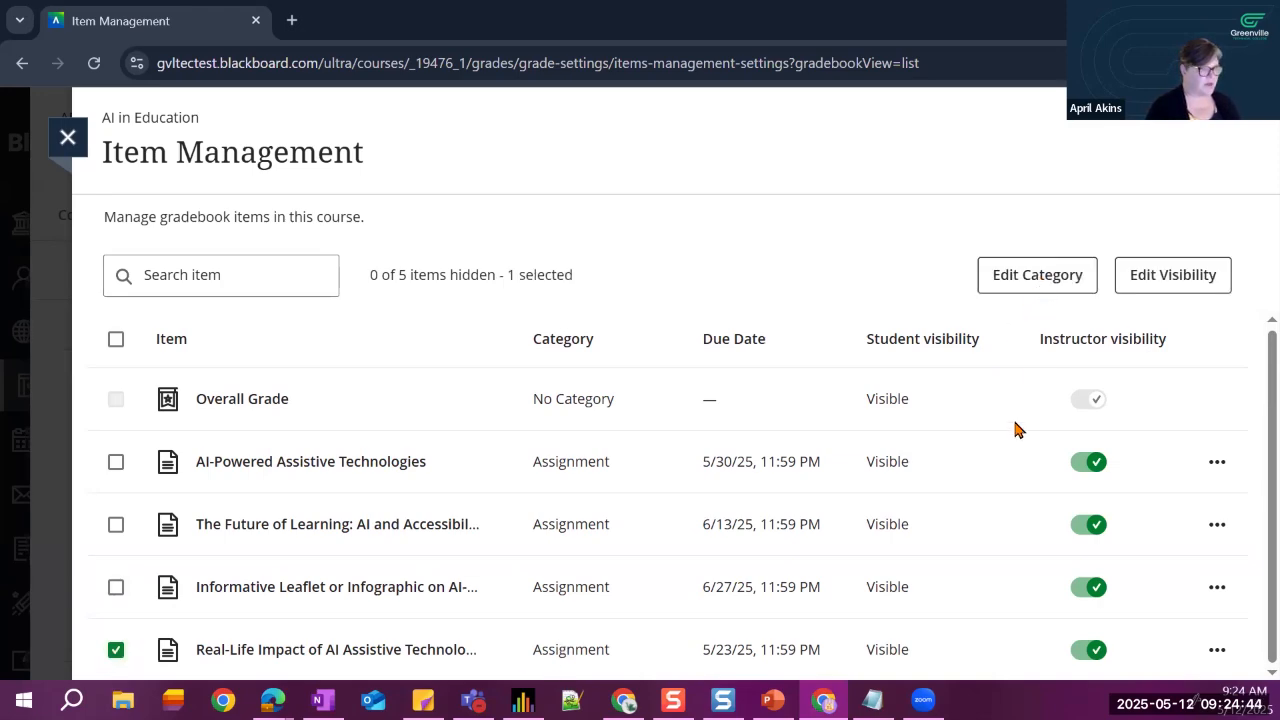
pyautogui.click(640, 428)
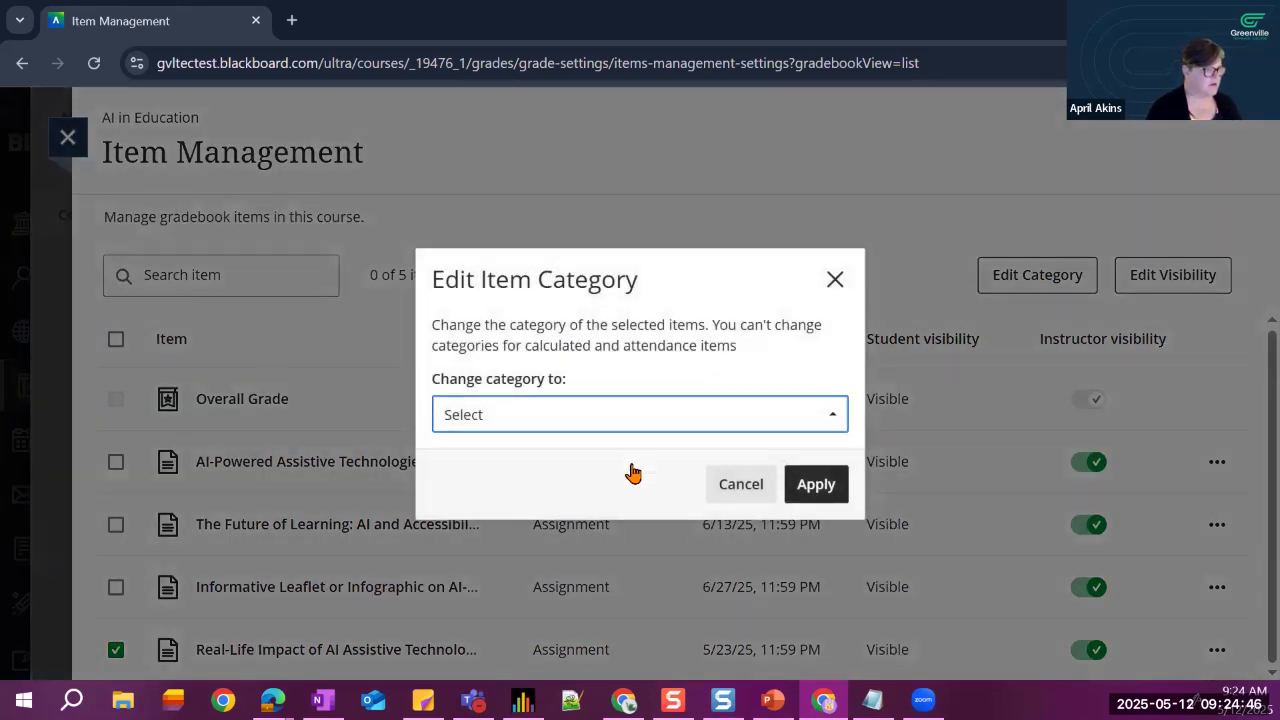
pyautogui.click(535, 445)
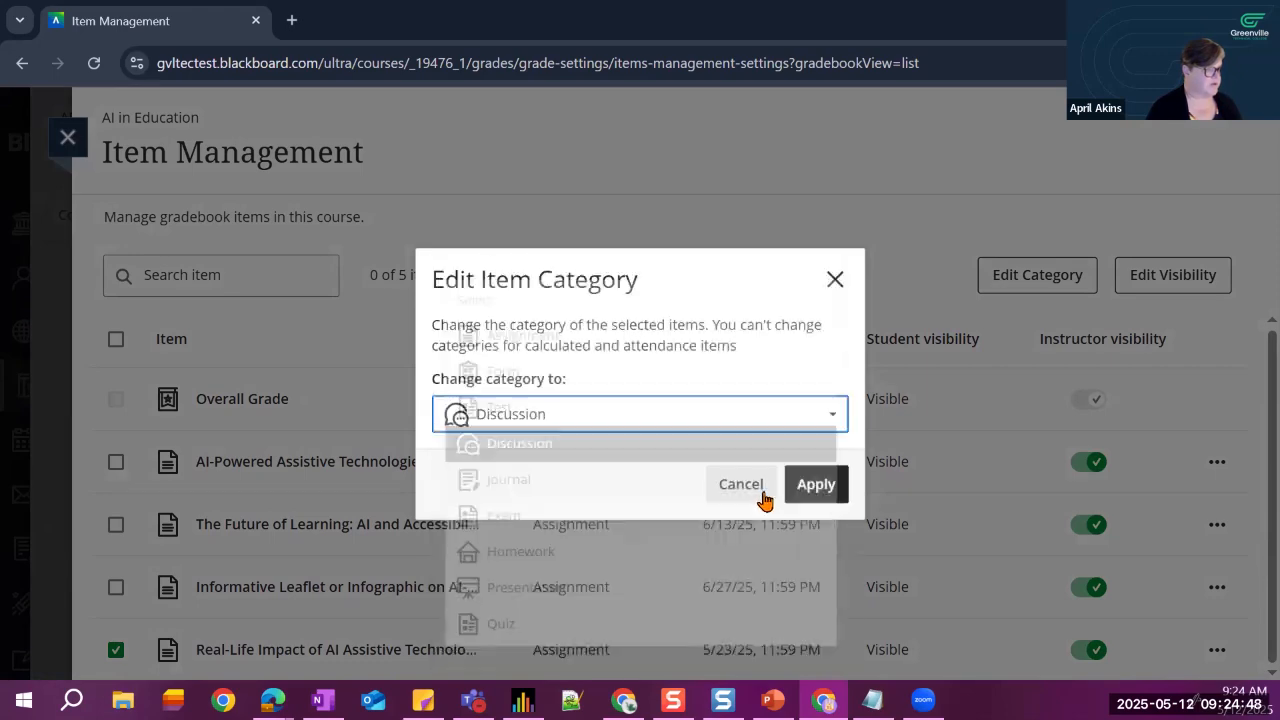
pyautogui.click(812, 486)
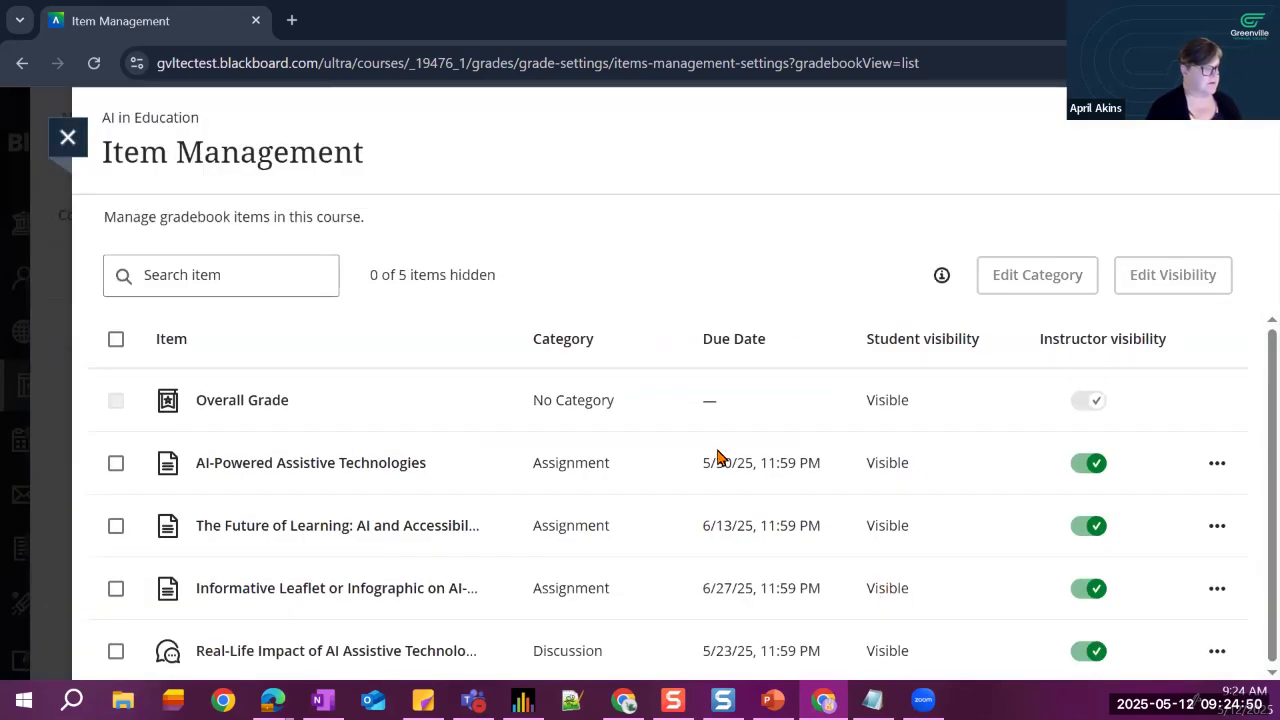
pyautogui.click(68, 137)
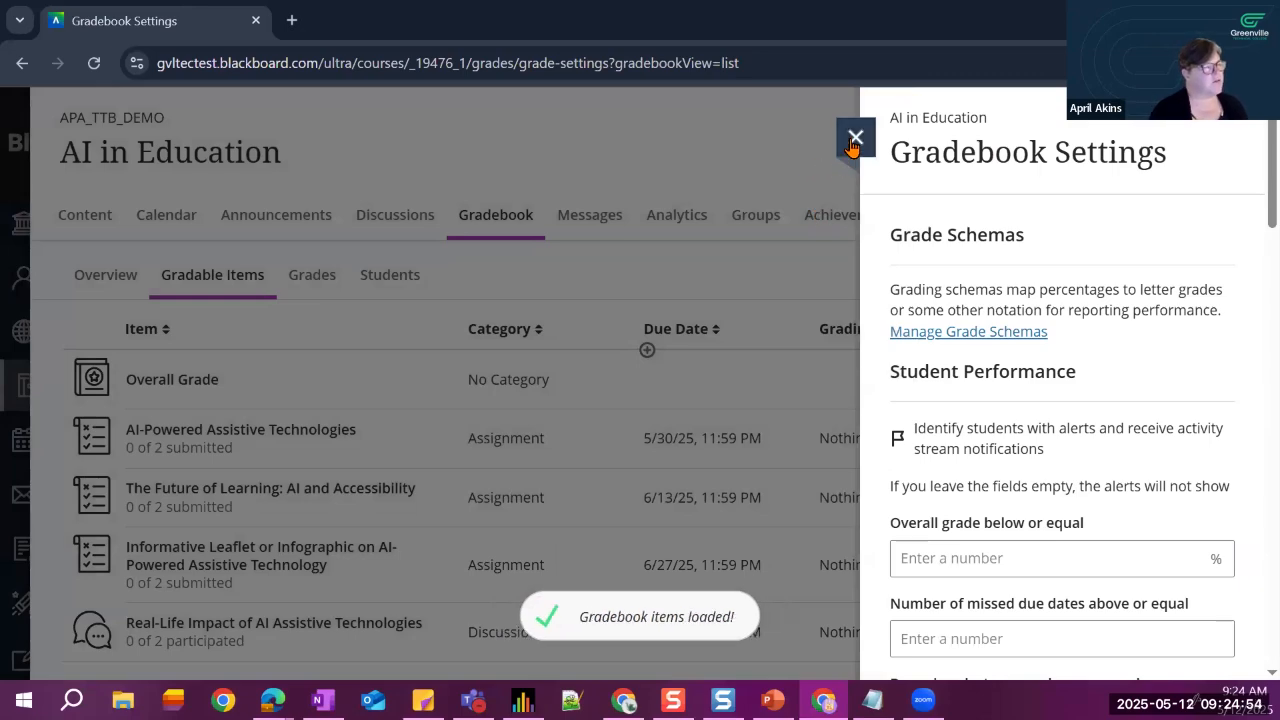
pyautogui.click(850, 145)
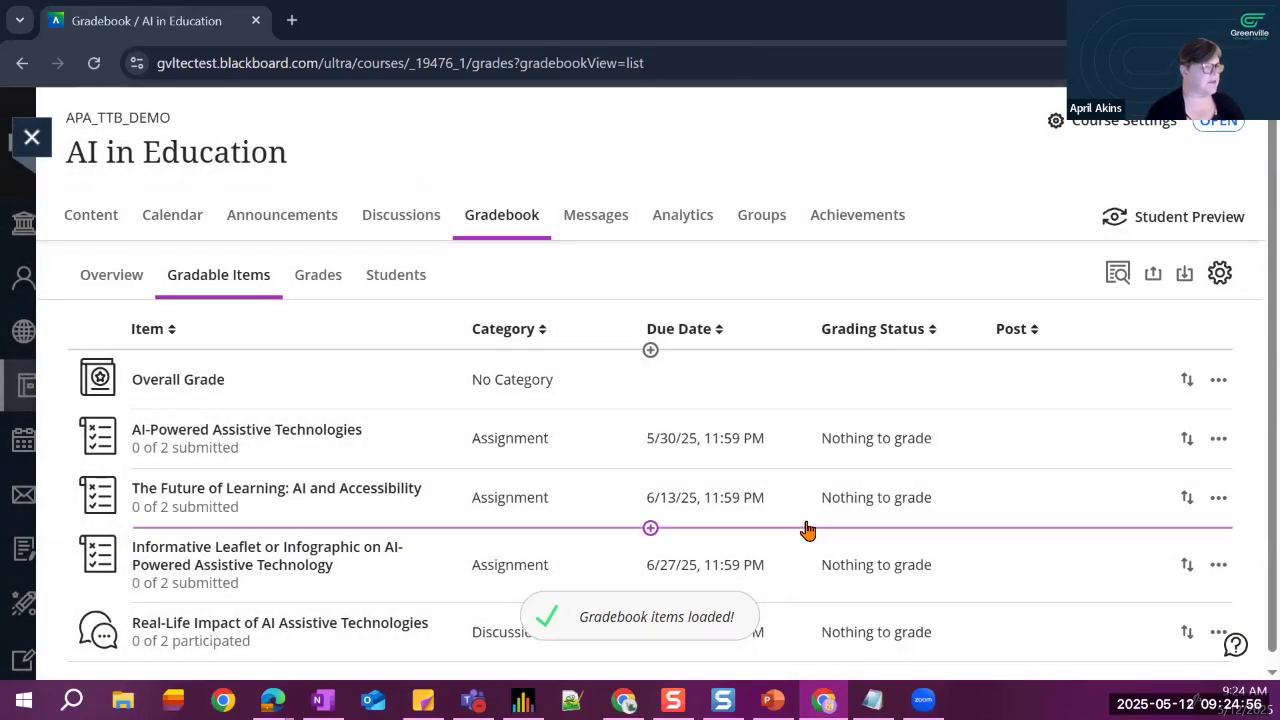